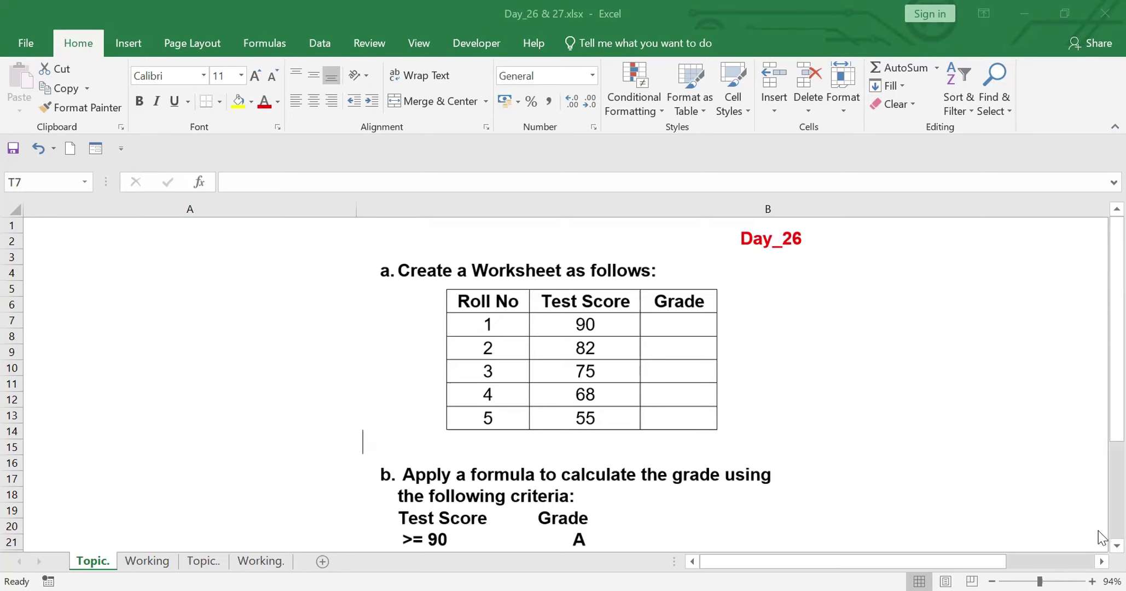
Step: Read through the grading criteria on the Topic. sheet and open the Working sheet
{"action": "scroll", "coordinate": [1101, 552], "scroll_direction": "down", "scroll_amount": 2}
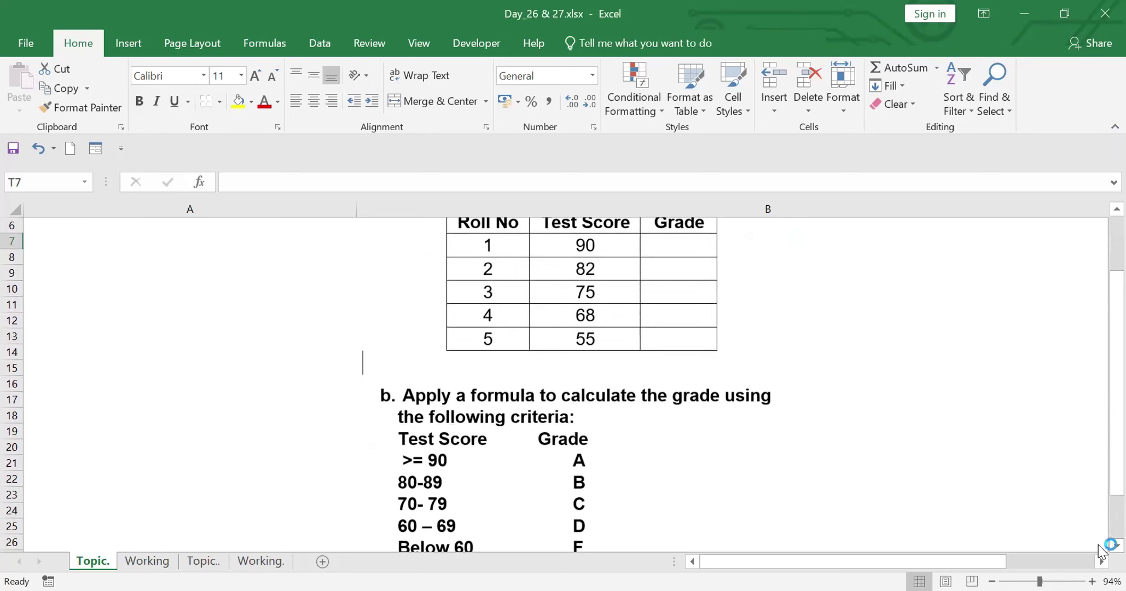
{"action": "scroll", "coordinate": [1101, 552], "scroll_direction": "down", "scroll_amount": 1}
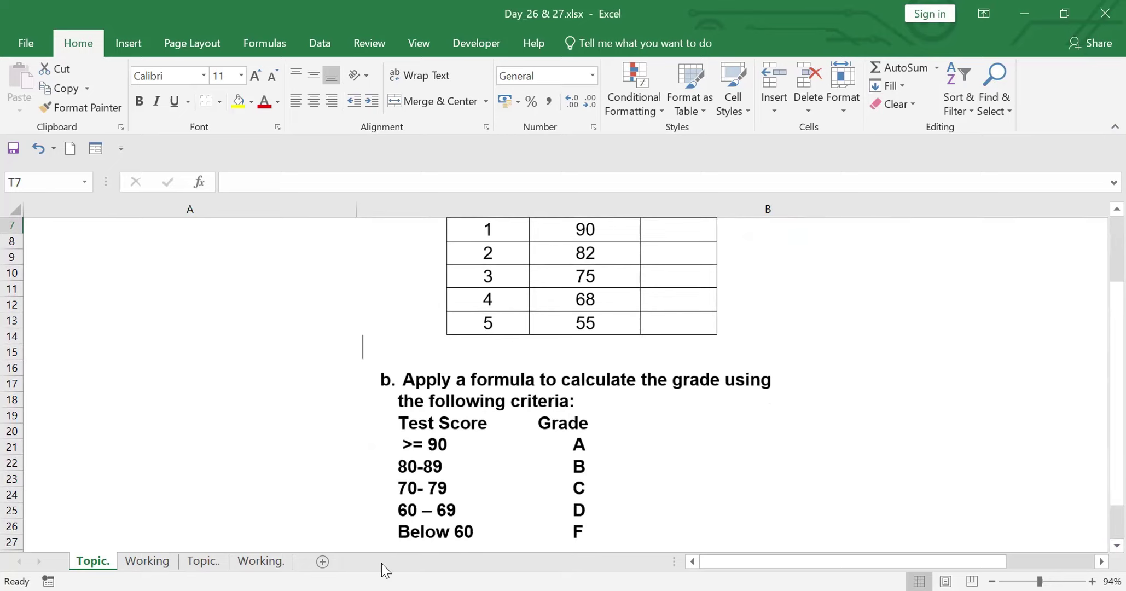
{"action": "left_click", "coordinate": [148, 561]}
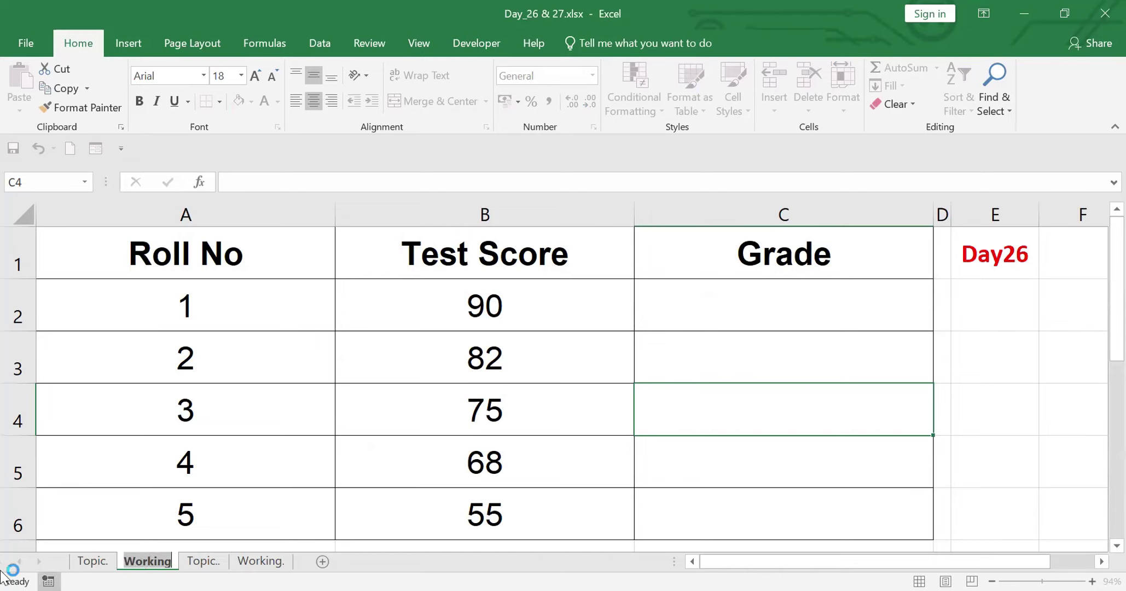
Step: Enter the formula =IF(B2>=90,"A","CHECK IT") in the Grade cell C2
{"action": "left_click", "coordinate": [752, 294]}
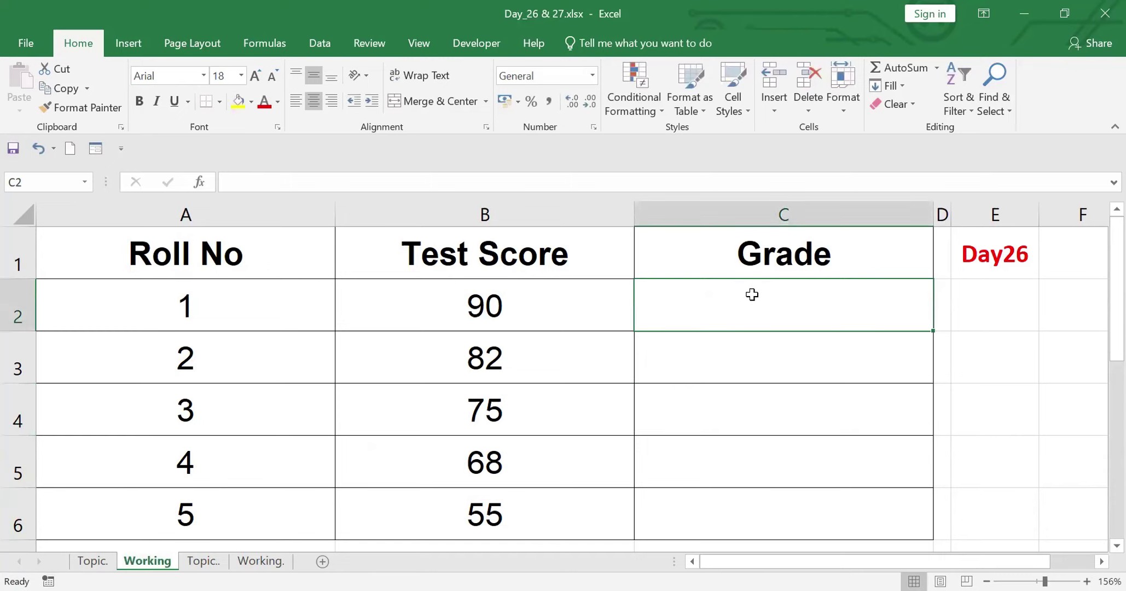
{"action": "type", "text": "="}
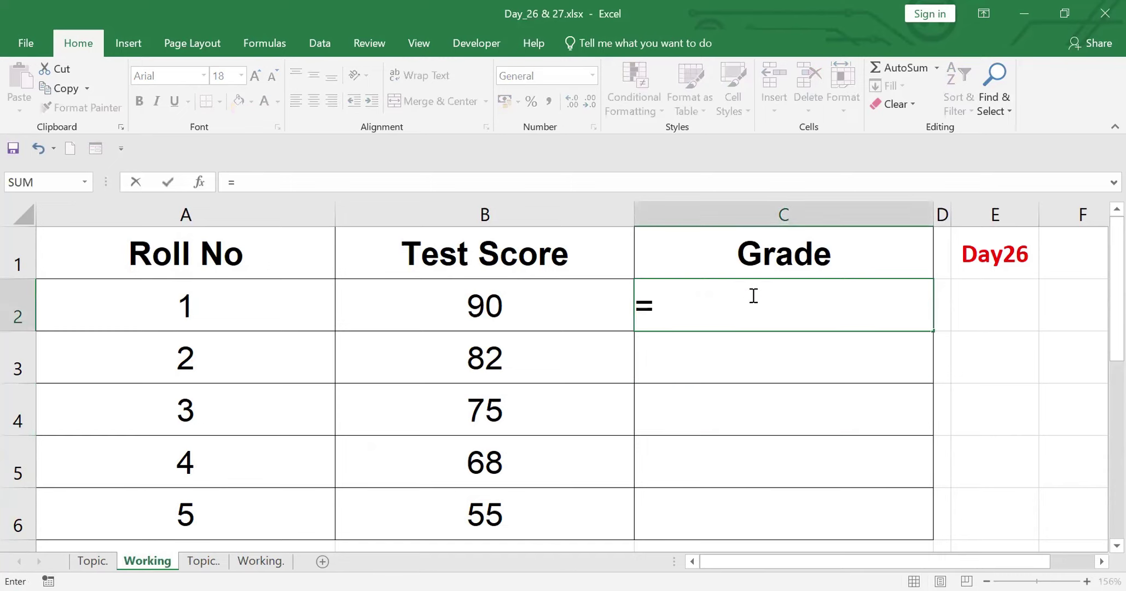
{"action": "type", "text": "if"}
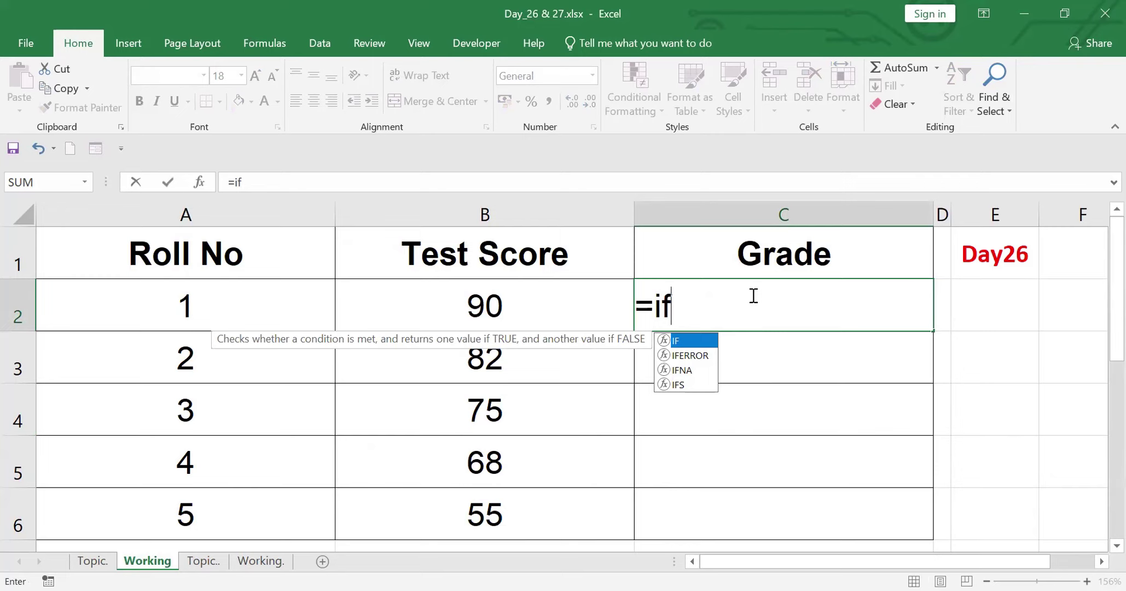
{"action": "type", "text": "("}
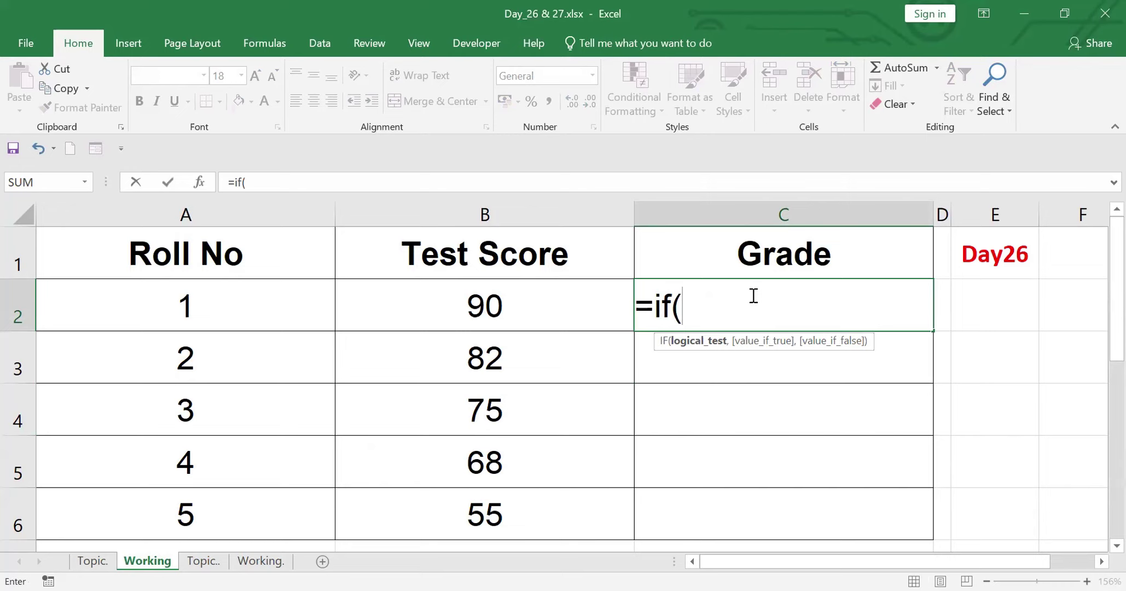
{"action": "left_click", "coordinate": [504, 308]}
{"action": "type", "text": ">=90"}
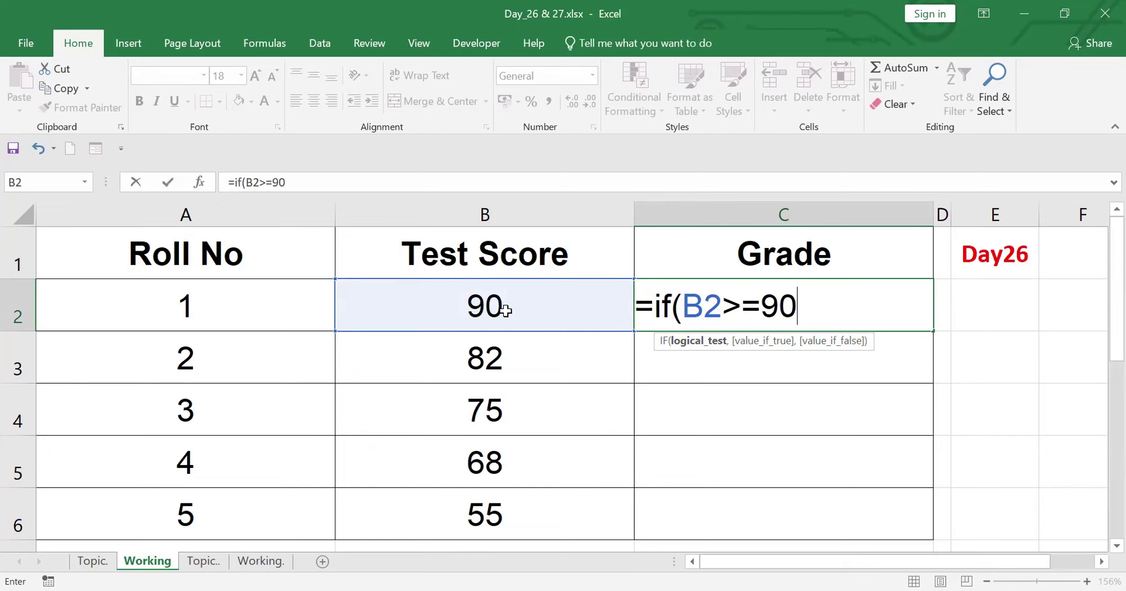
{"action": "type", "text": ","}
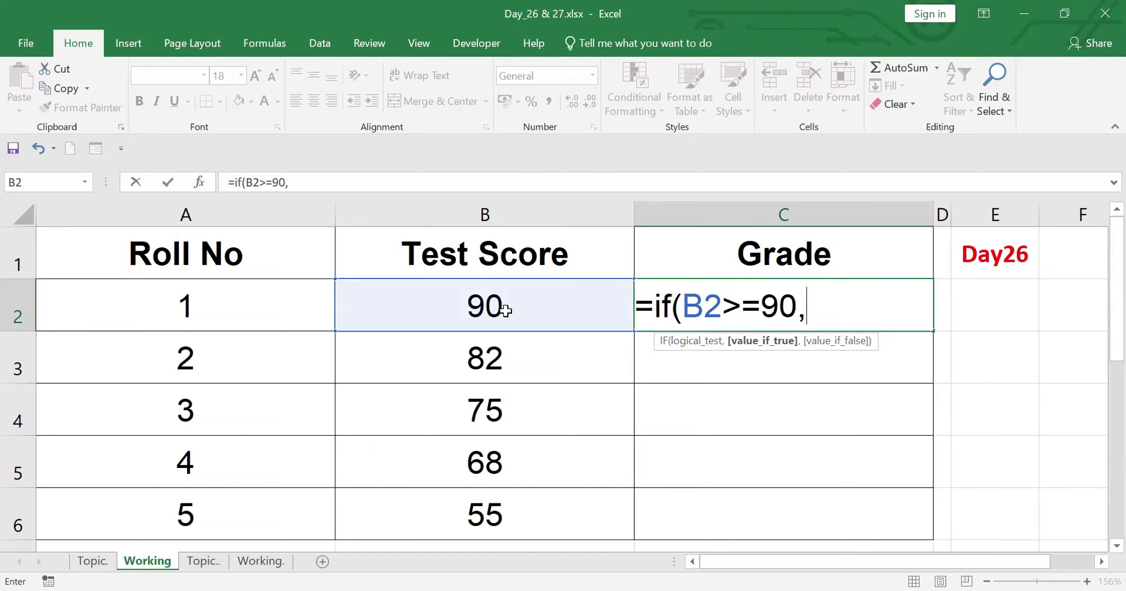
{"action": "type", "text": "\"A\""}
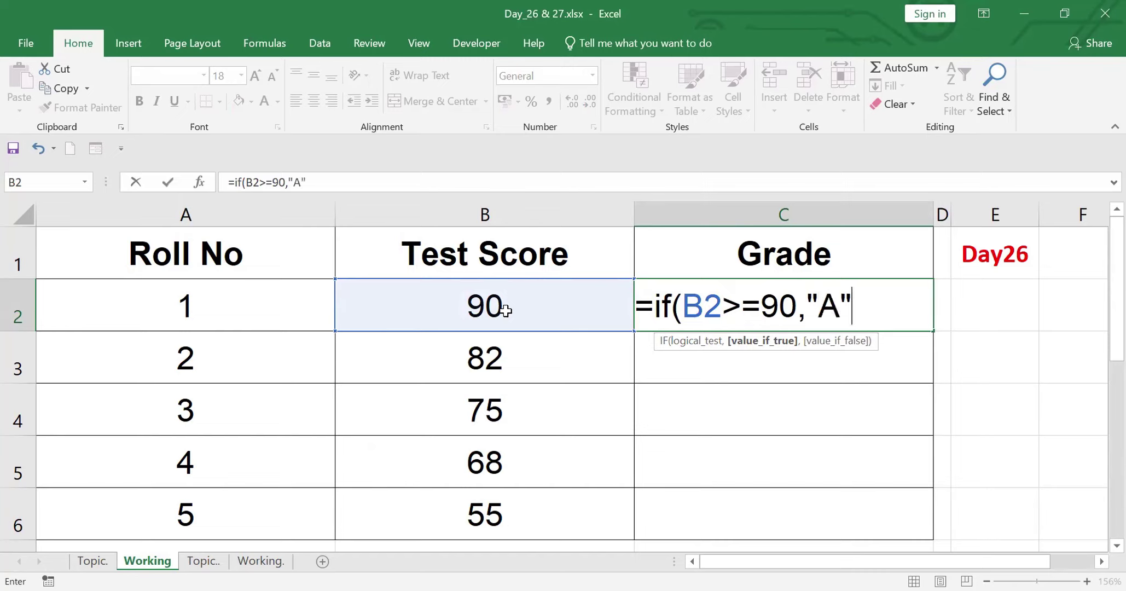
{"action": "type", "text": ","}
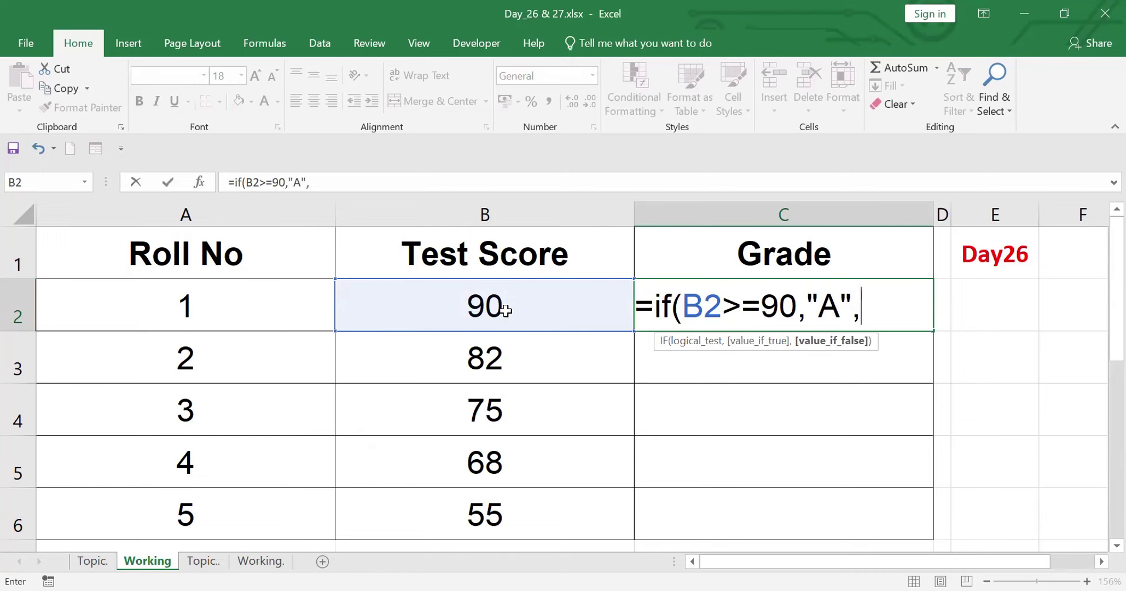
{"action": "type", "text": "\"CH"}
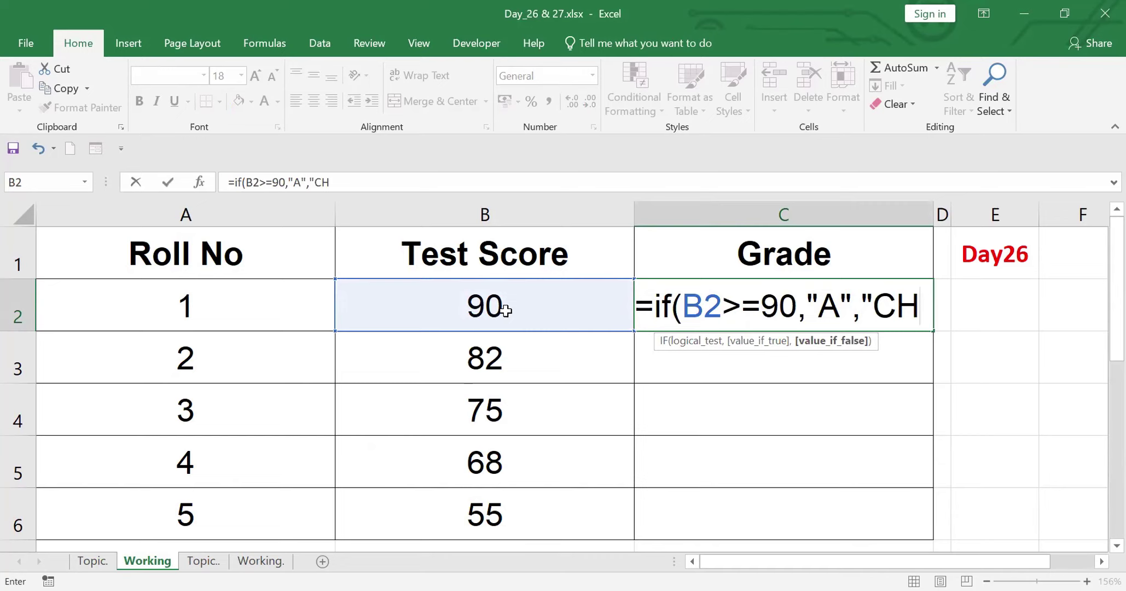
{"action": "type", "text": "ECK IT"}
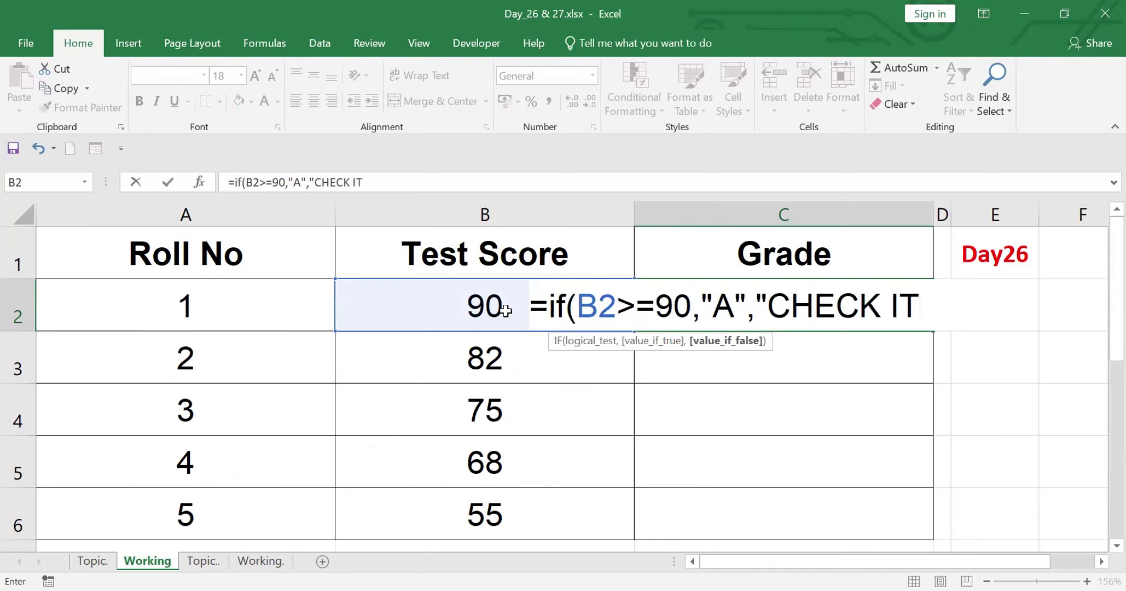
{"action": "type", "text": "\")"}
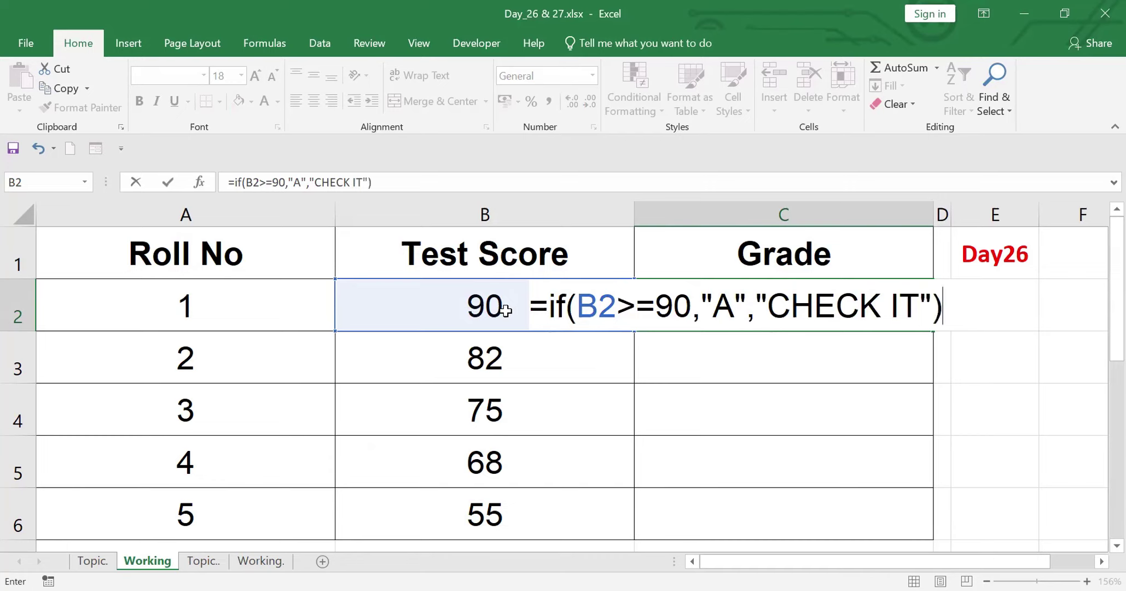
{"action": "key", "text": "Return"}
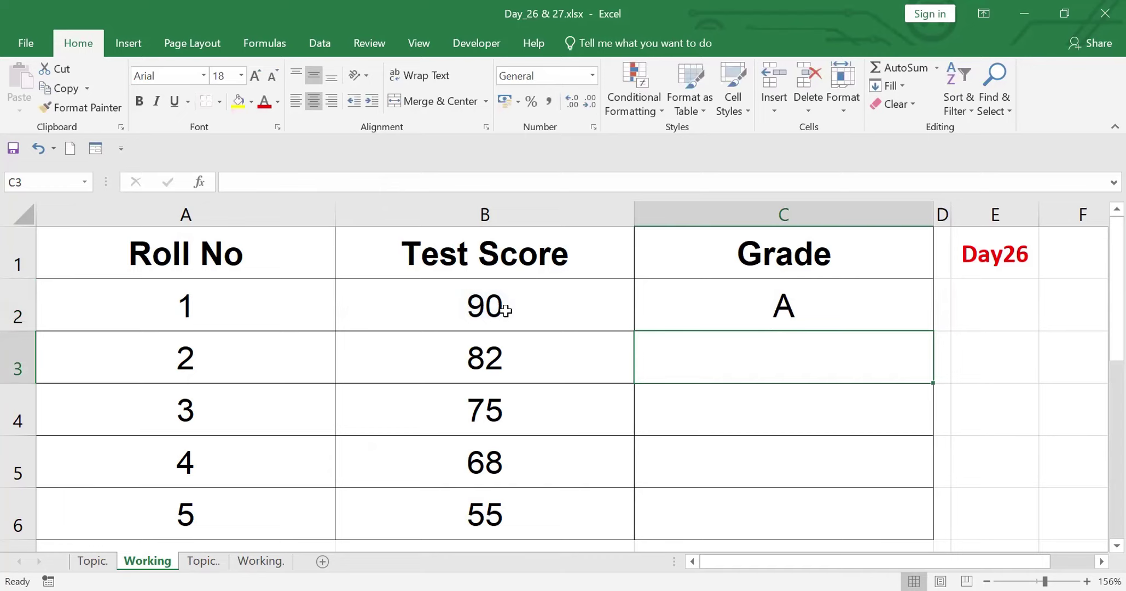
Step: Test the grade formula by setting the score in B2 to 85, and restore the score to 90
{"action": "left_click", "coordinate": [496, 308]}
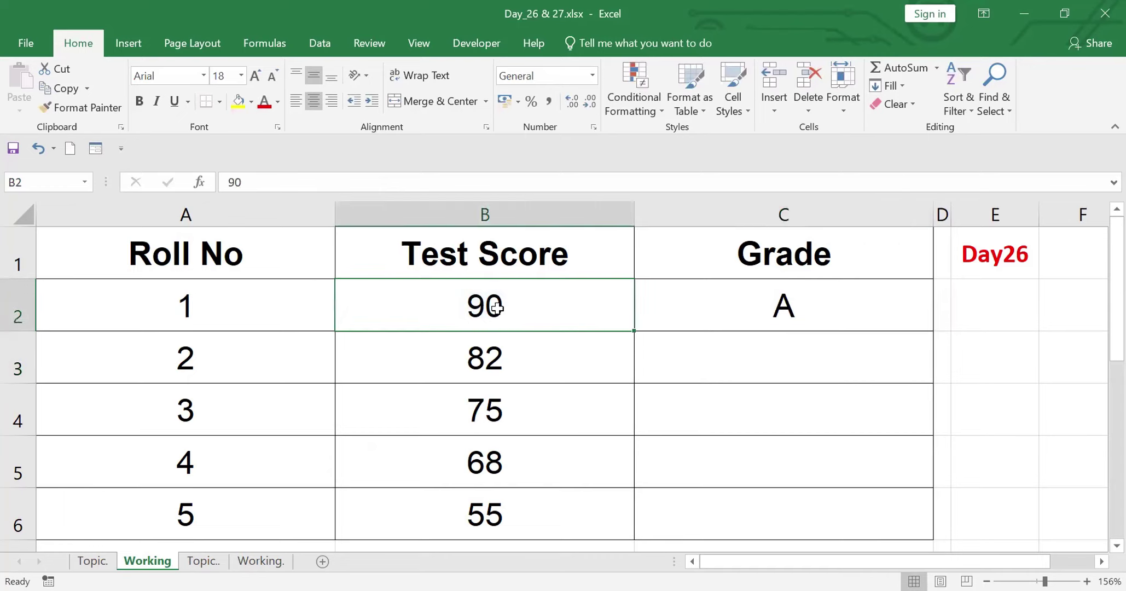
{"action": "type", "text": "85"}
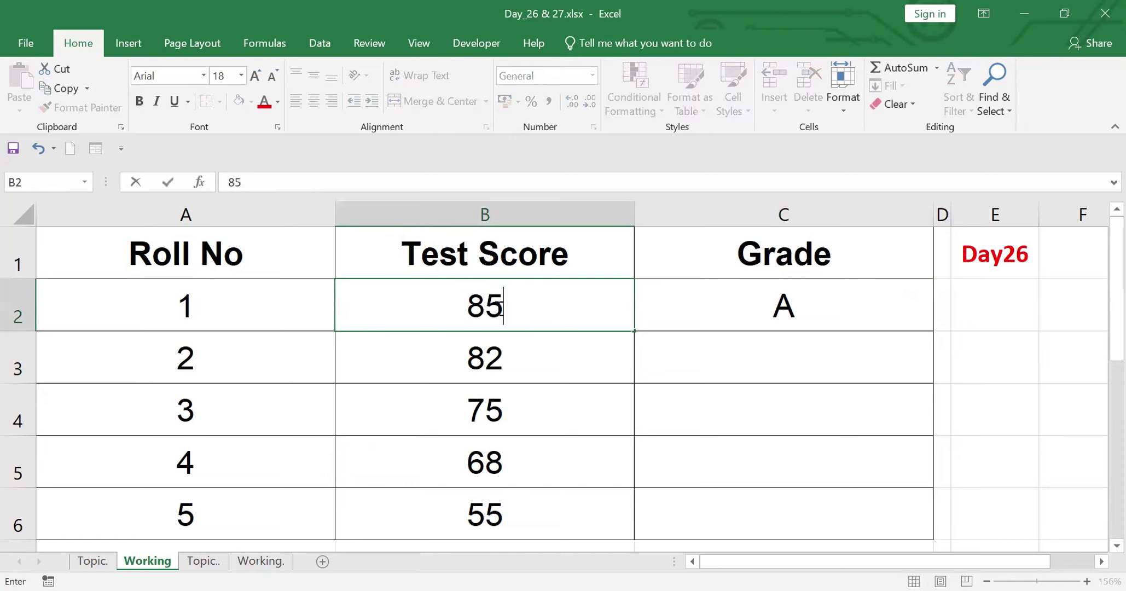
{"action": "left_click", "coordinate": [783, 405]}
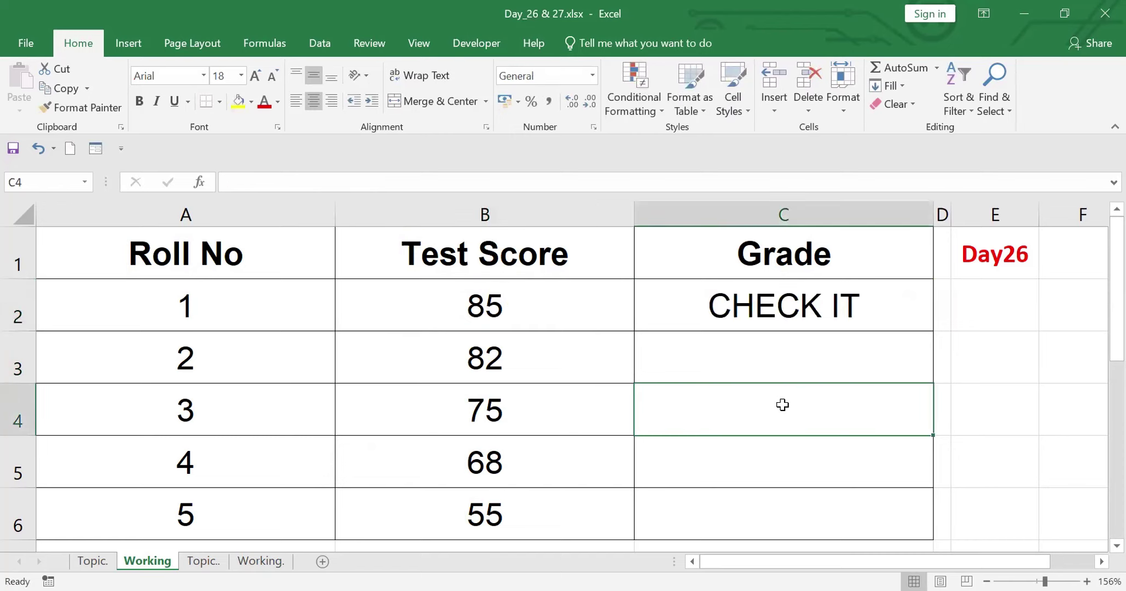
{"action": "left_click", "coordinate": [515, 296]}
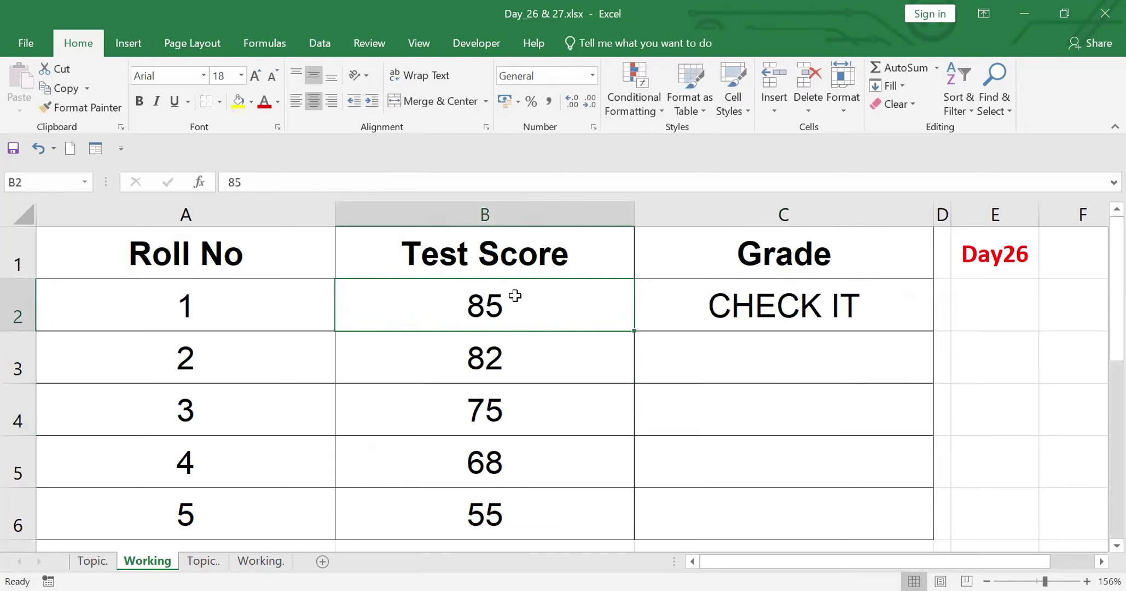
{"action": "type", "text": "90"}
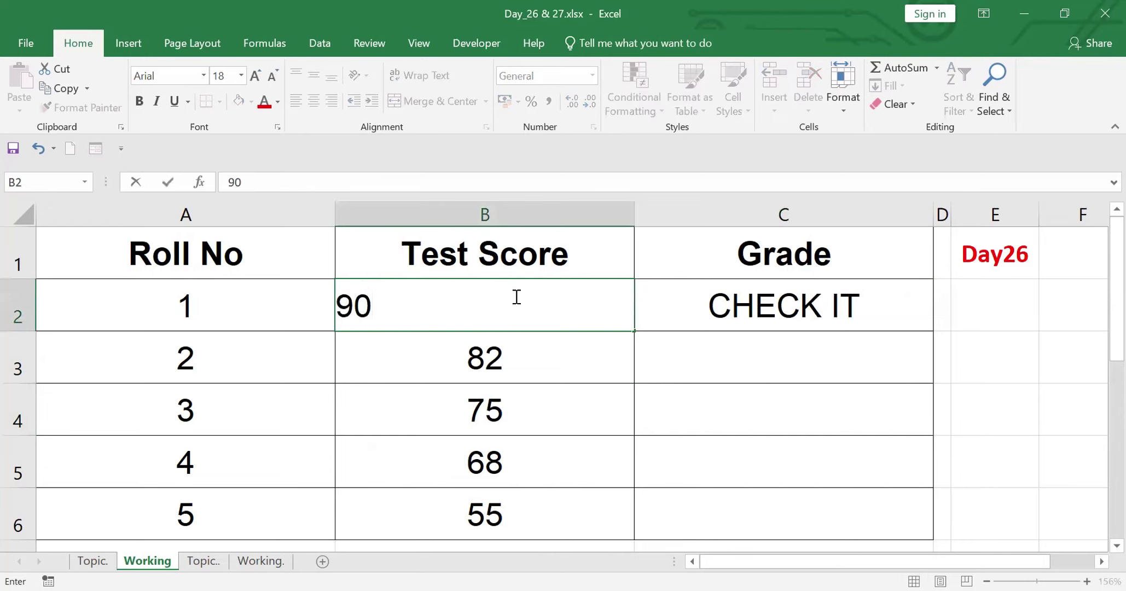
{"action": "left_click", "coordinate": [710, 414]}
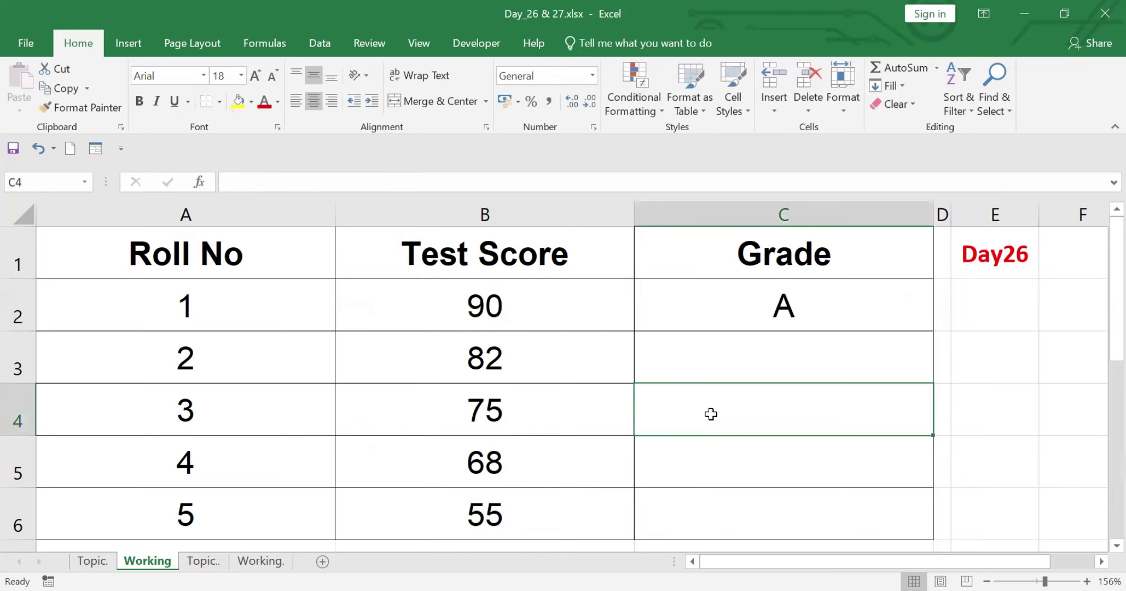
Step: Fill the C2 grade formula down to C6 as a trial, and undo the fill
{"action": "left_click", "coordinate": [775, 313]}
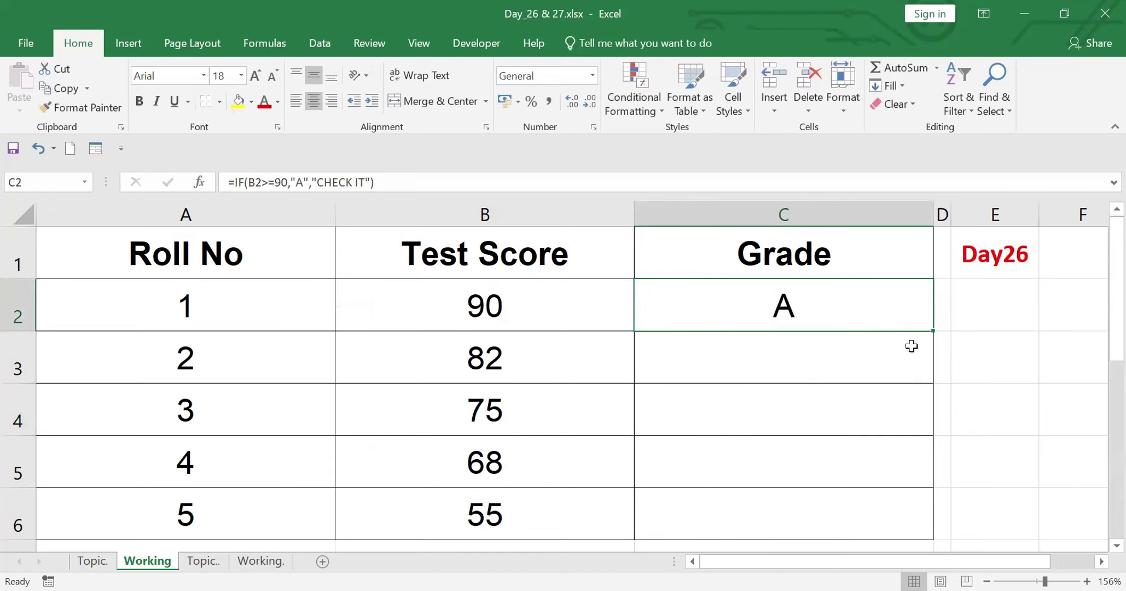
{"action": "double_click", "coordinate": [932, 330]}
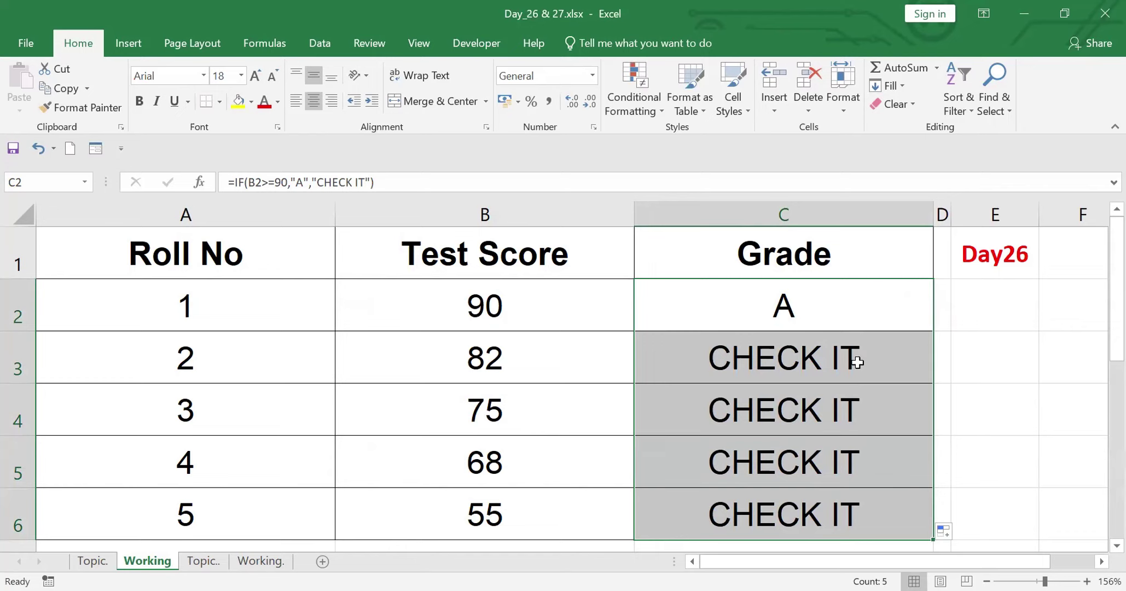
{"action": "key", "text": "ctrl+z"}
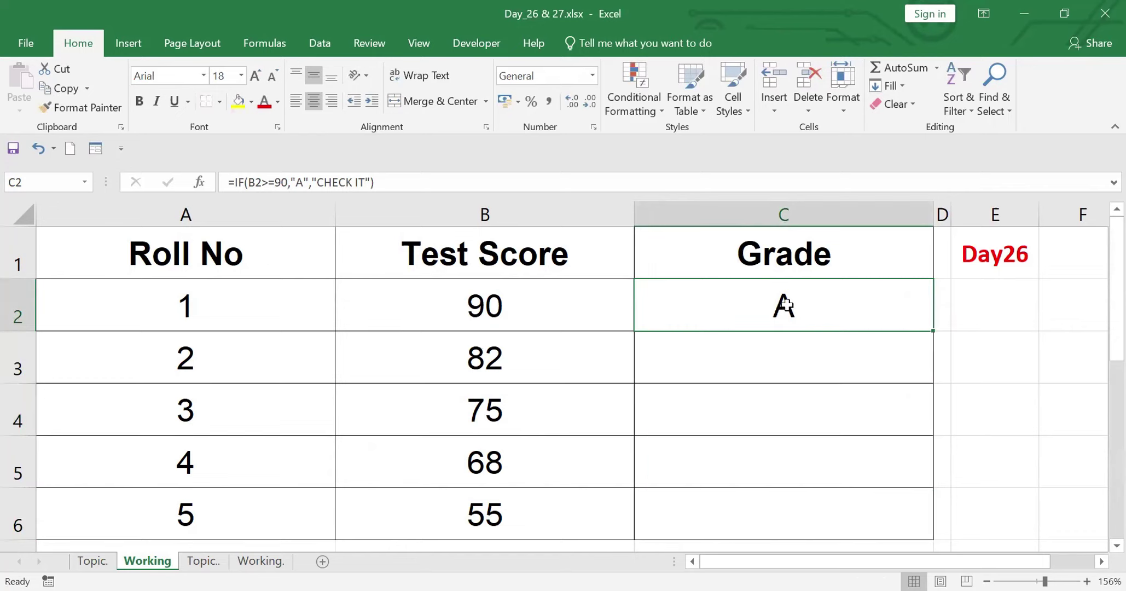
Step: Nest a second IF in C2 so the formula reads =IF(B2>=90,"A",IF(B2>80,"B","CHECK IT")), accepting the proposed parenthesis correction
{"action": "left_click", "coordinate": [311, 182]}
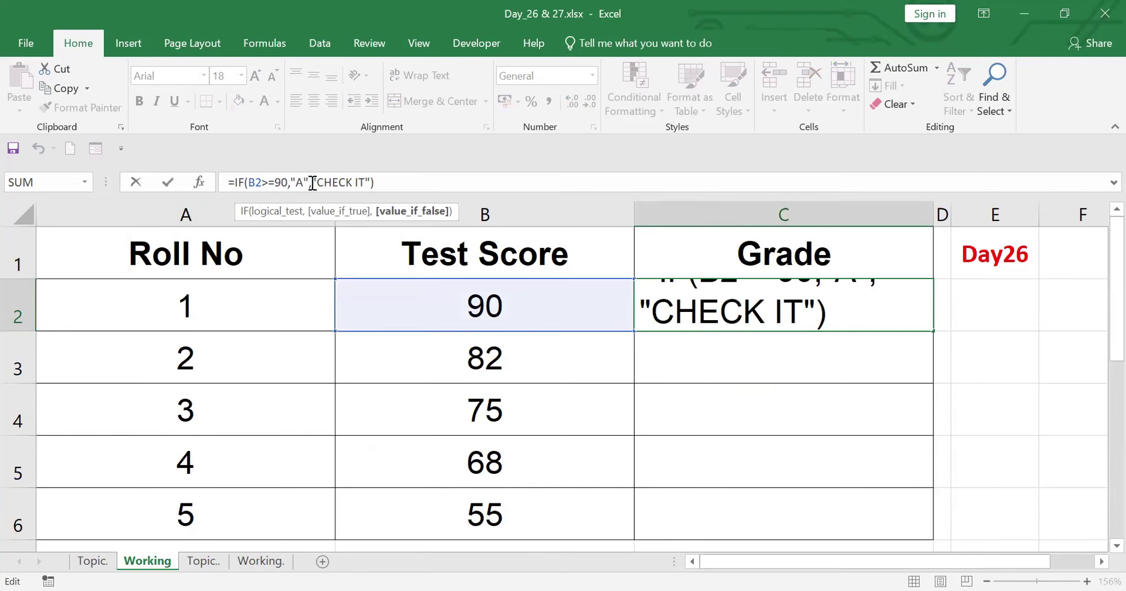
{"action": "type", "text": "IF"}
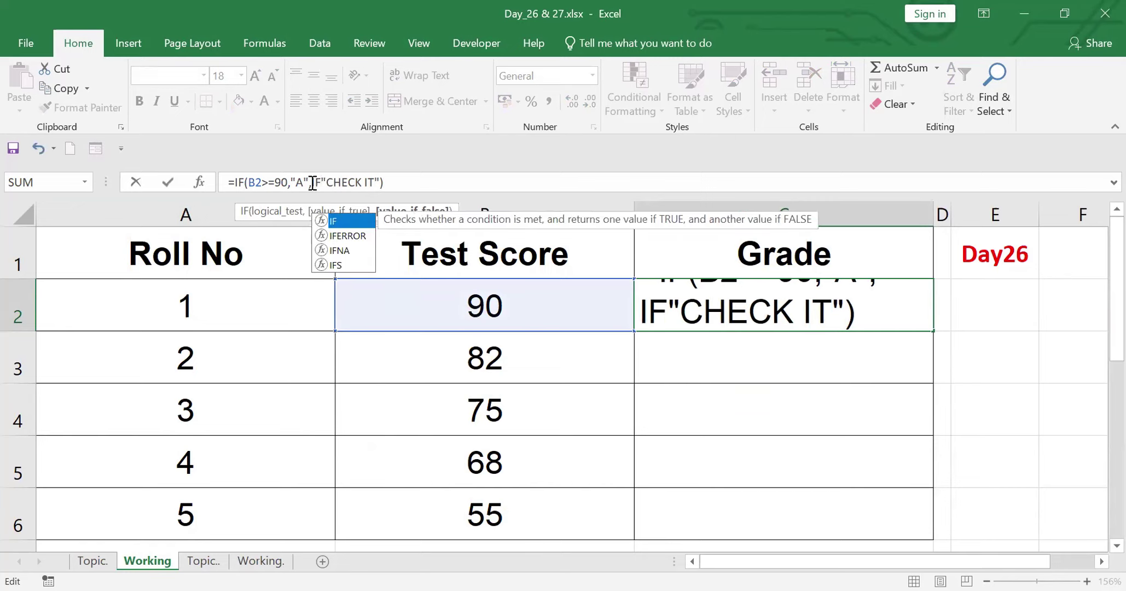
{"action": "type", "text": "("}
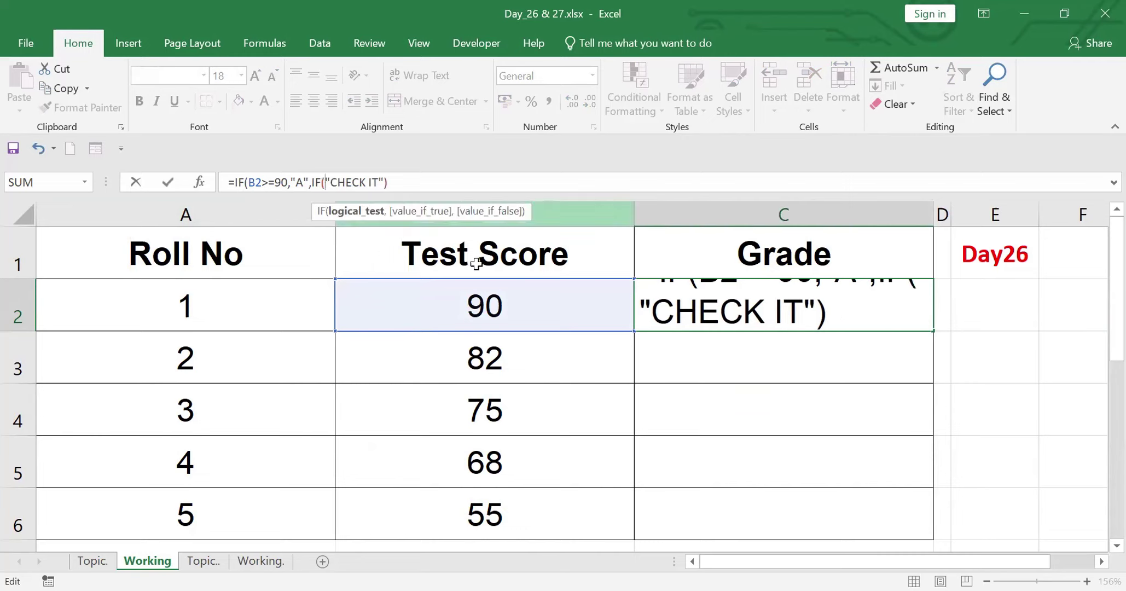
{"action": "left_click", "coordinate": [483, 306]}
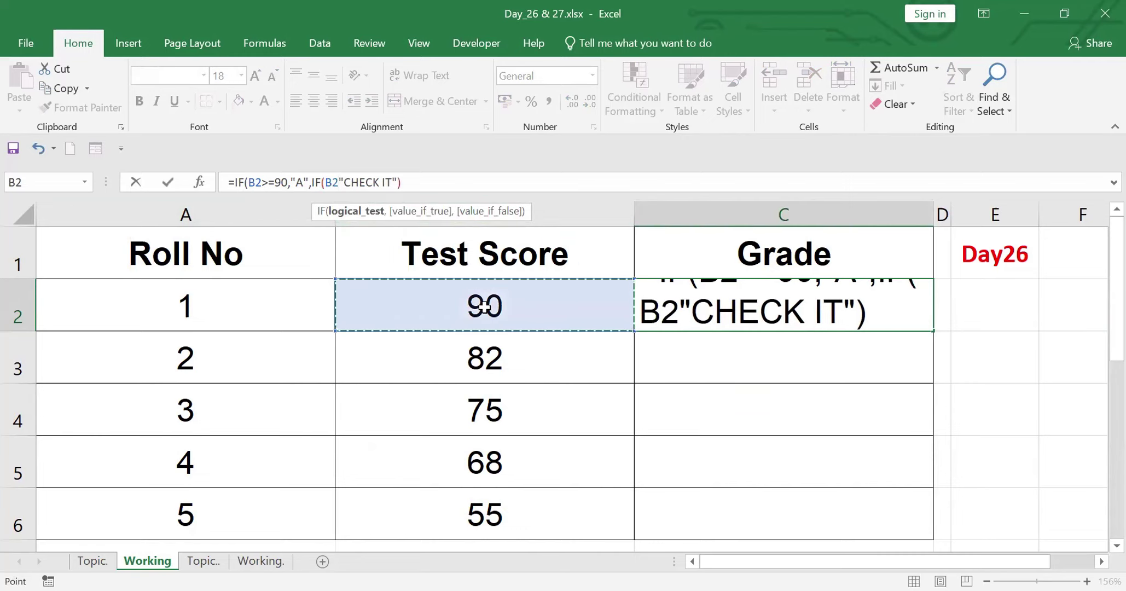
{"action": "type", "text": ">"}
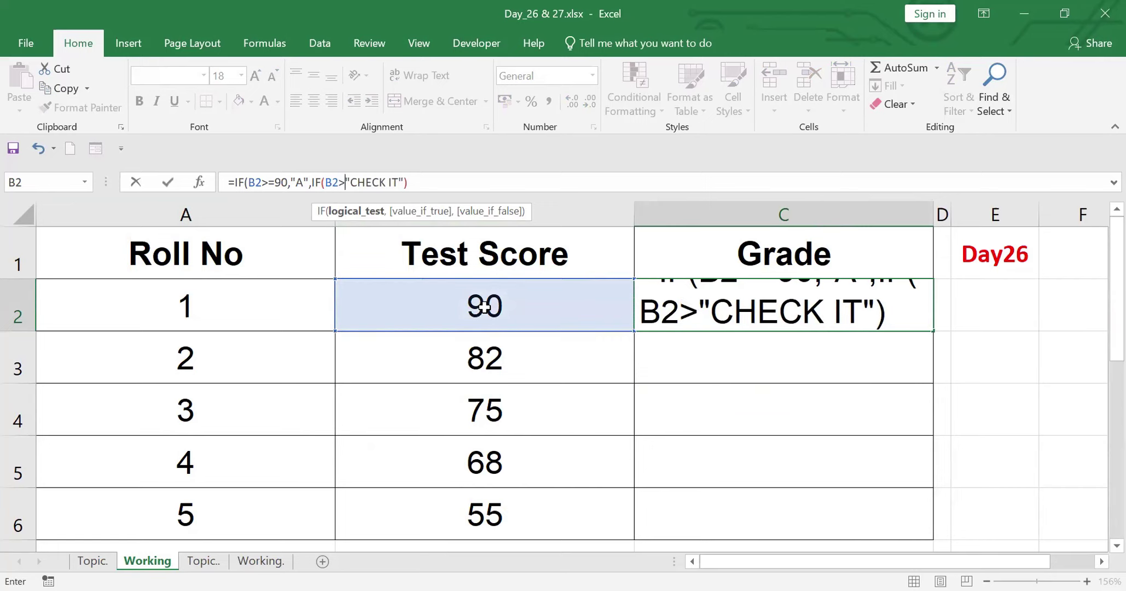
{"action": "type", "text": "80"}
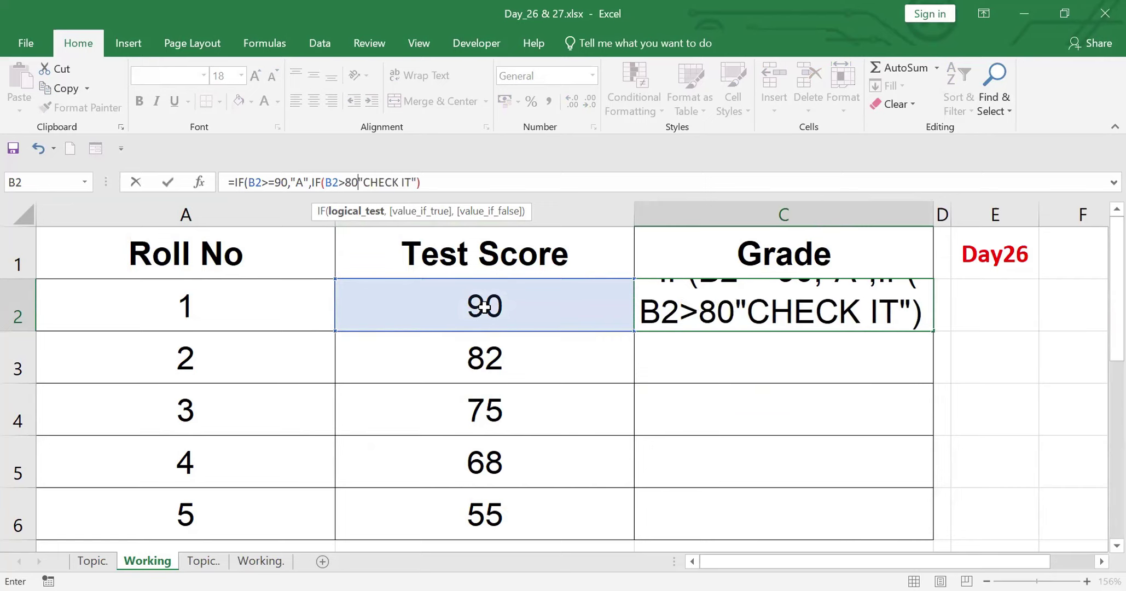
{"action": "type", "text": ",\""}
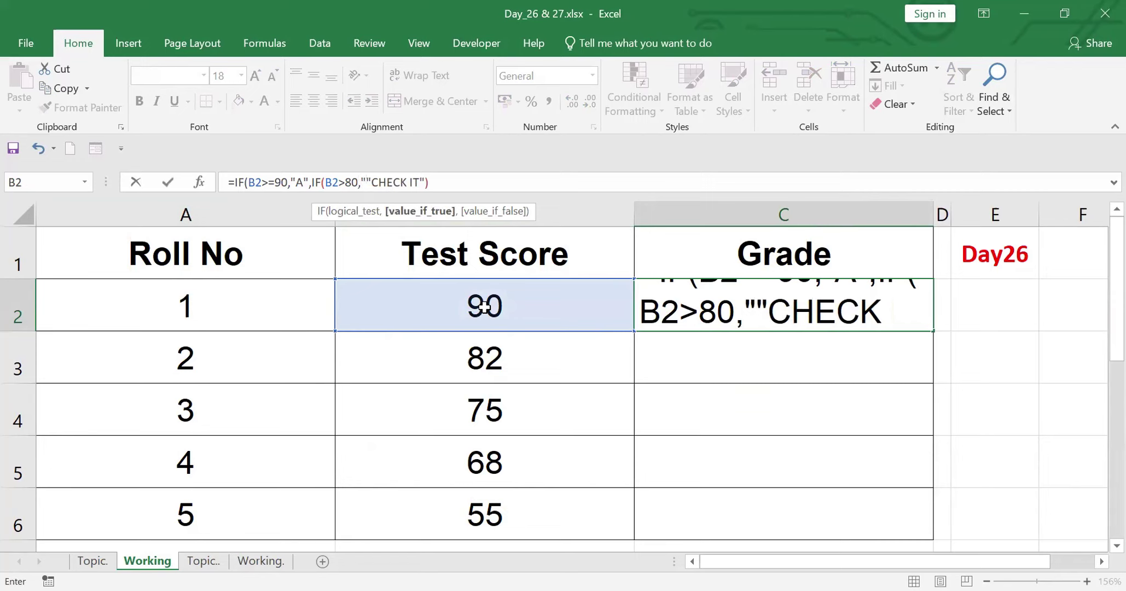
{"action": "type", "text": "B\""}
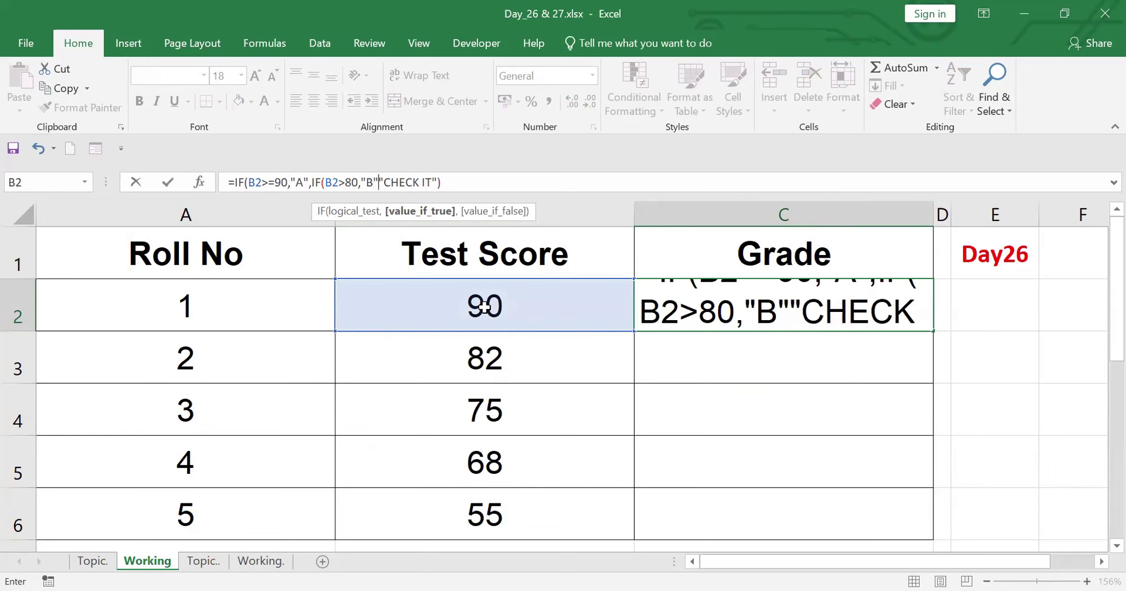
{"action": "type", "text": ","}
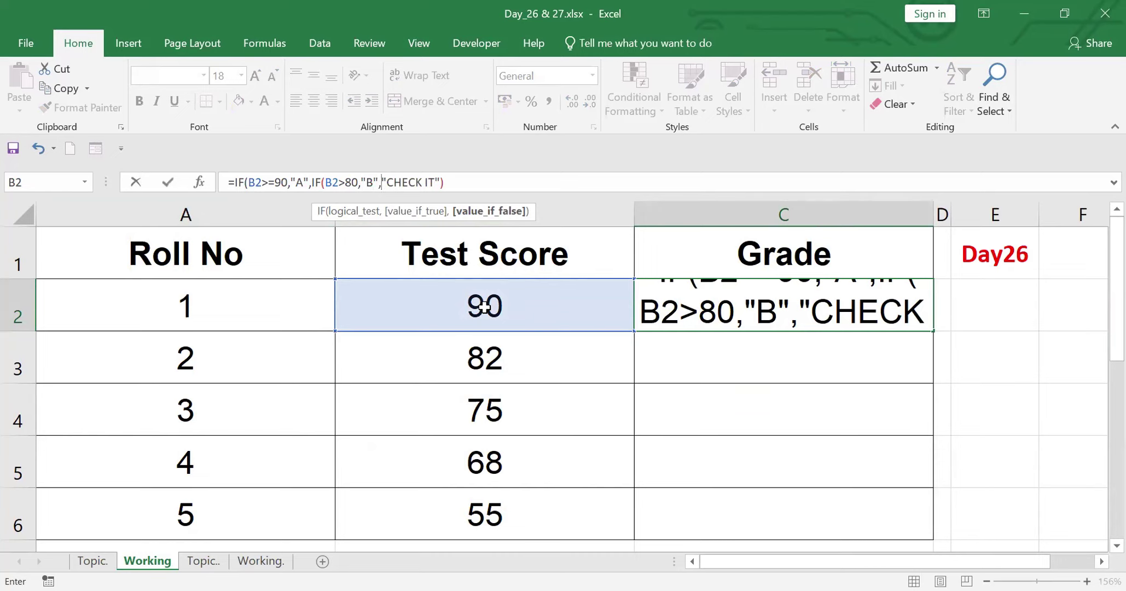
{"action": "key", "text": "Return"}
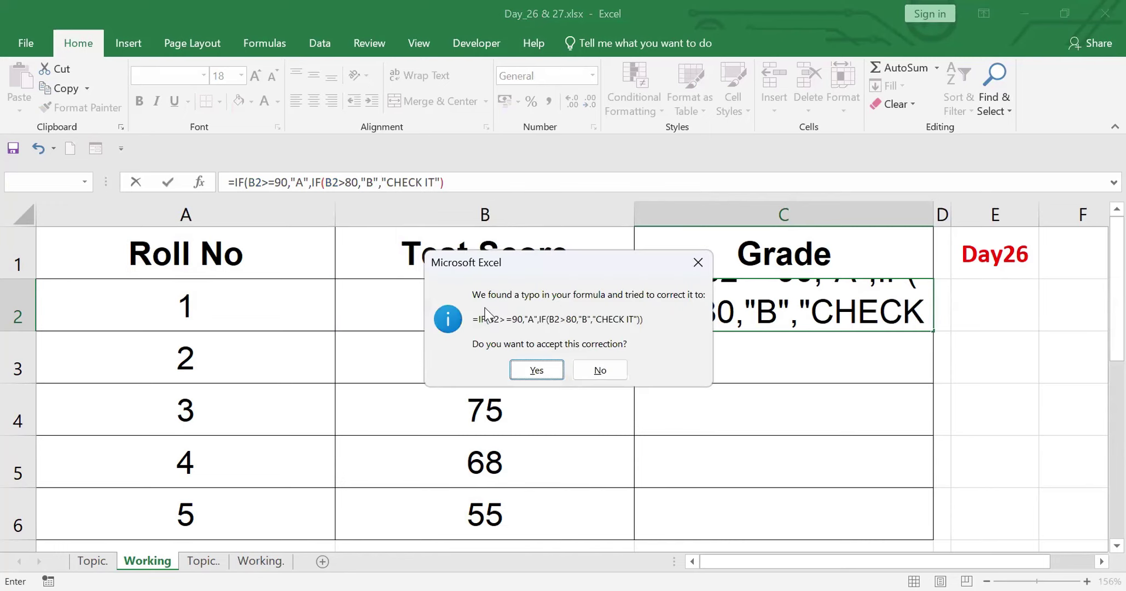
{"action": "left_click", "coordinate": [537, 370]}
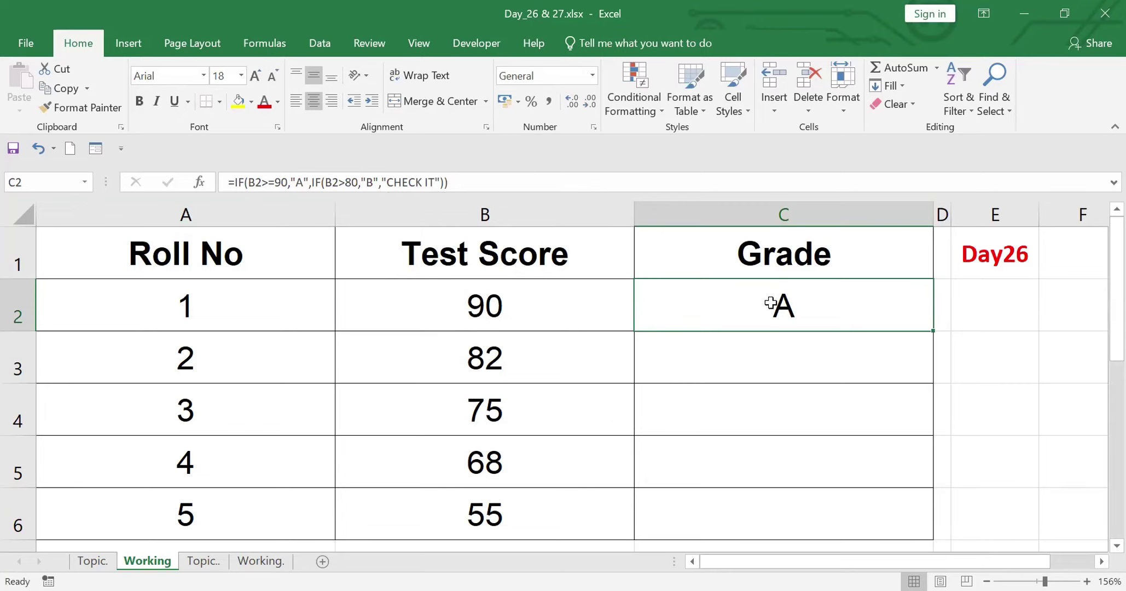
Step: Test the C2 grade formula with scores of 85 and 75 in B2, and restore the score to 90
{"action": "left_click", "coordinate": [476, 305]}
{"action": "type", "text": "85"}
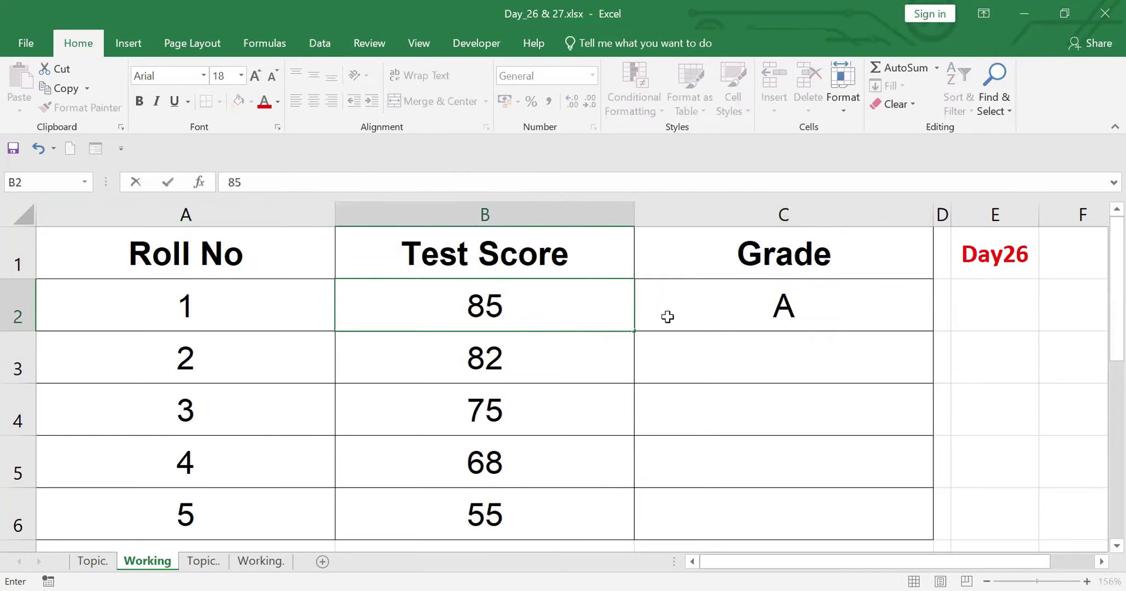
{"action": "left_click", "coordinate": [820, 389]}
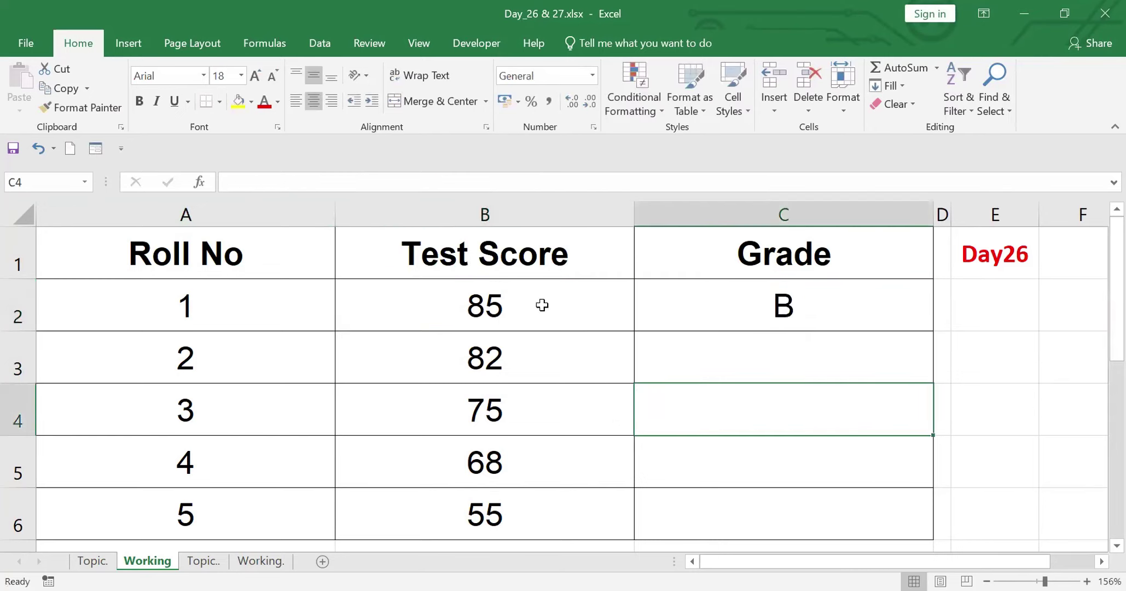
{"action": "left_click", "coordinate": [514, 302]}
{"action": "type", "text": "75"}
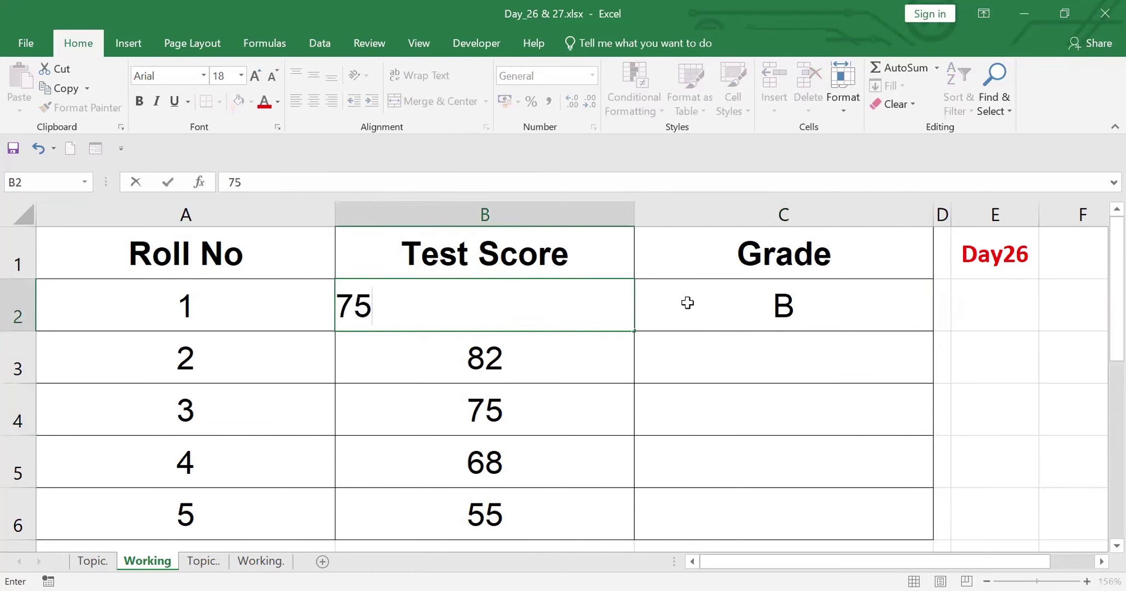
{"action": "left_click", "coordinate": [883, 391]}
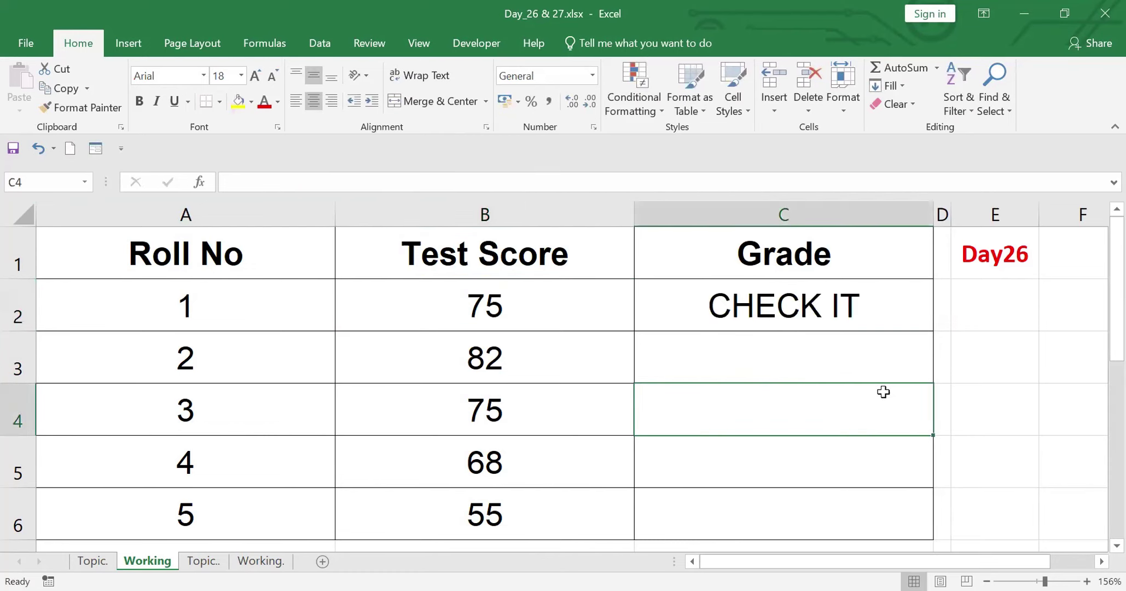
{"action": "left_click", "coordinate": [496, 304]}
{"action": "type", "text": "90"}
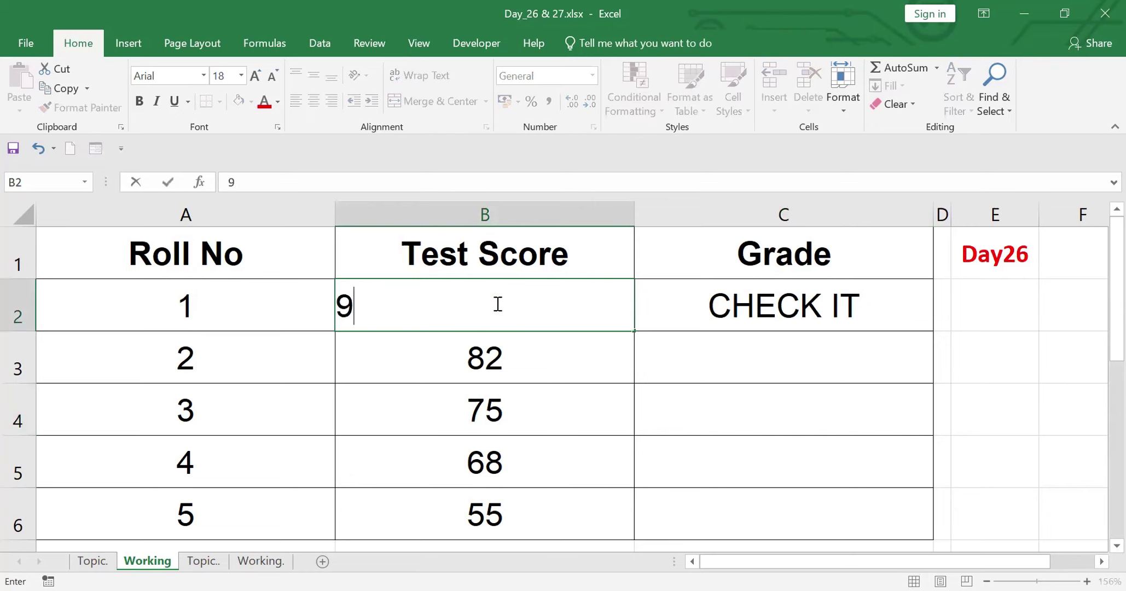
{"action": "left_click", "coordinate": [759, 421]}
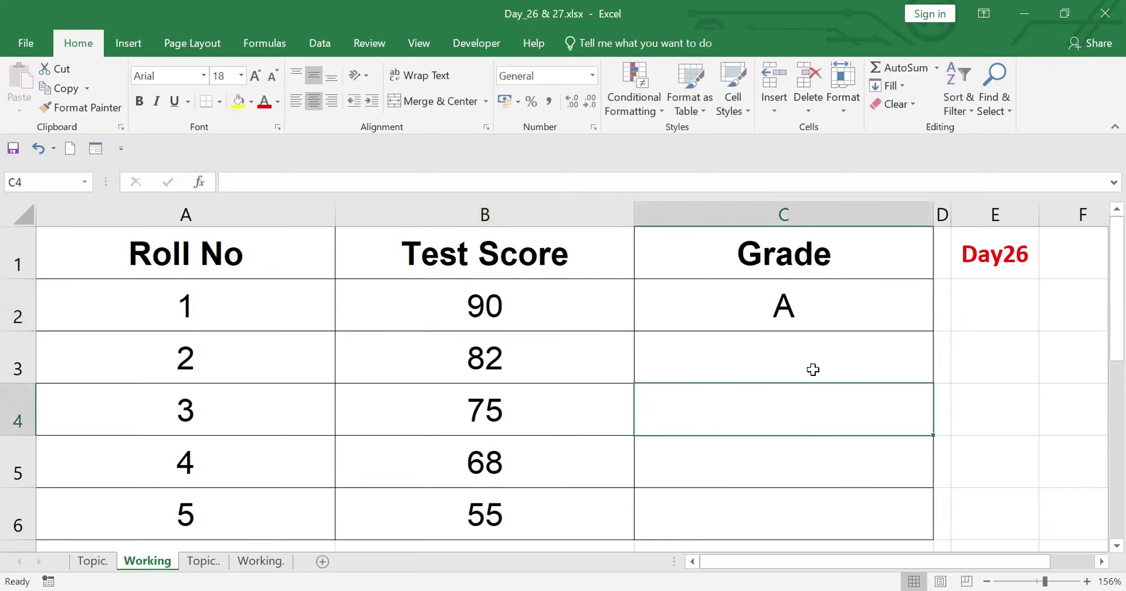
Step: Fill the two-level IF formula from C2 down to C6 as a trial, and undo the fill
{"action": "left_click", "coordinate": [812, 296]}
{"action": "left_click_drag", "start_coordinate": [932, 328], "coordinate": [905, 314]}
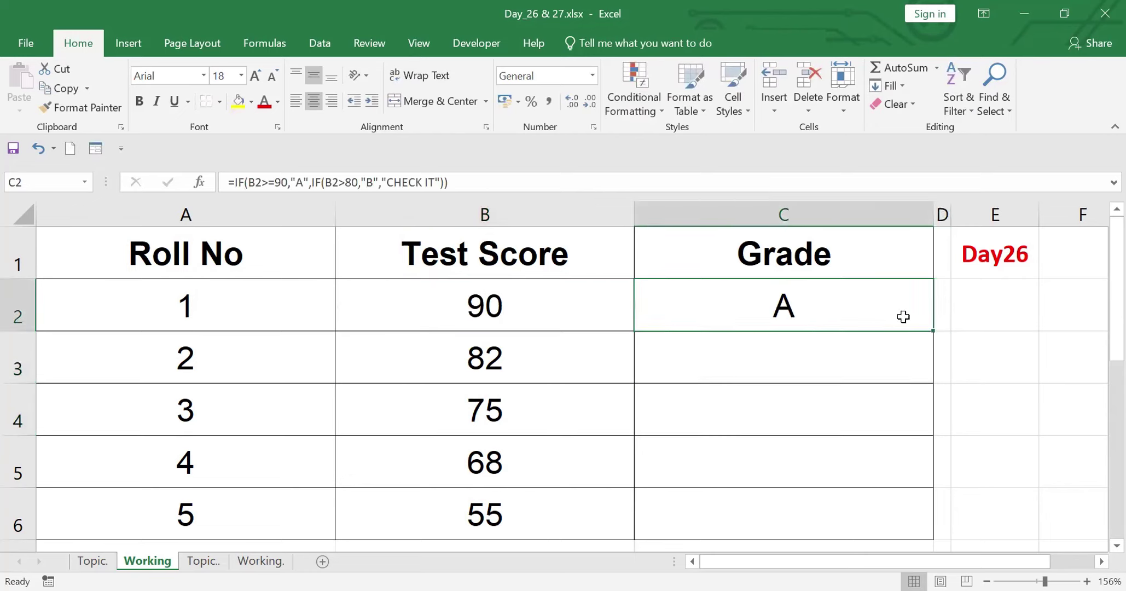
{"action": "double_click", "coordinate": [932, 329]}
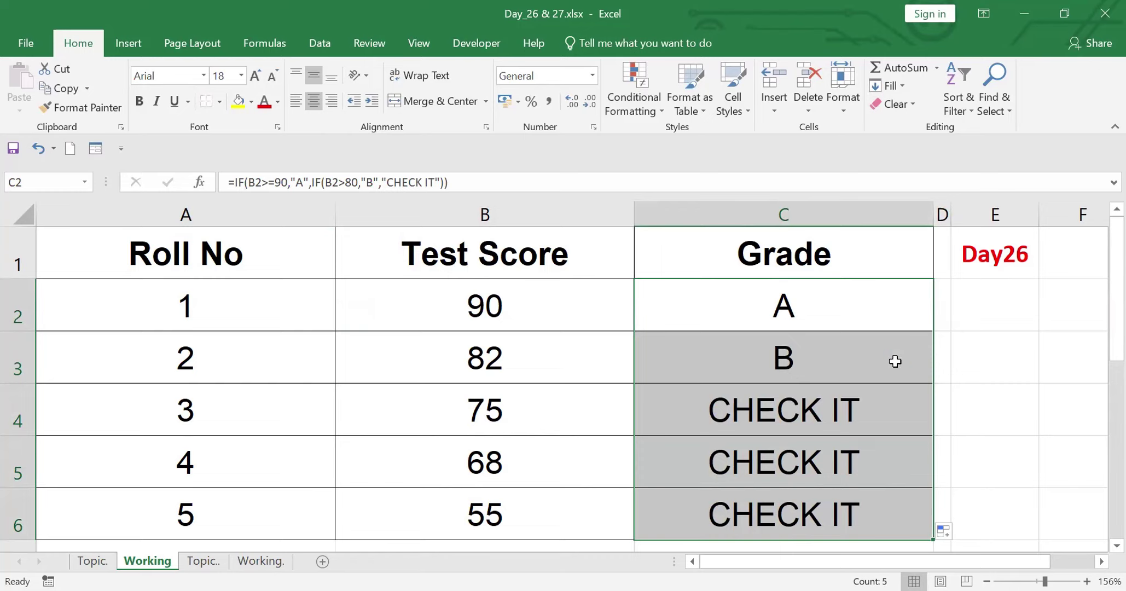
{"action": "key", "text": "ctrl+z"}
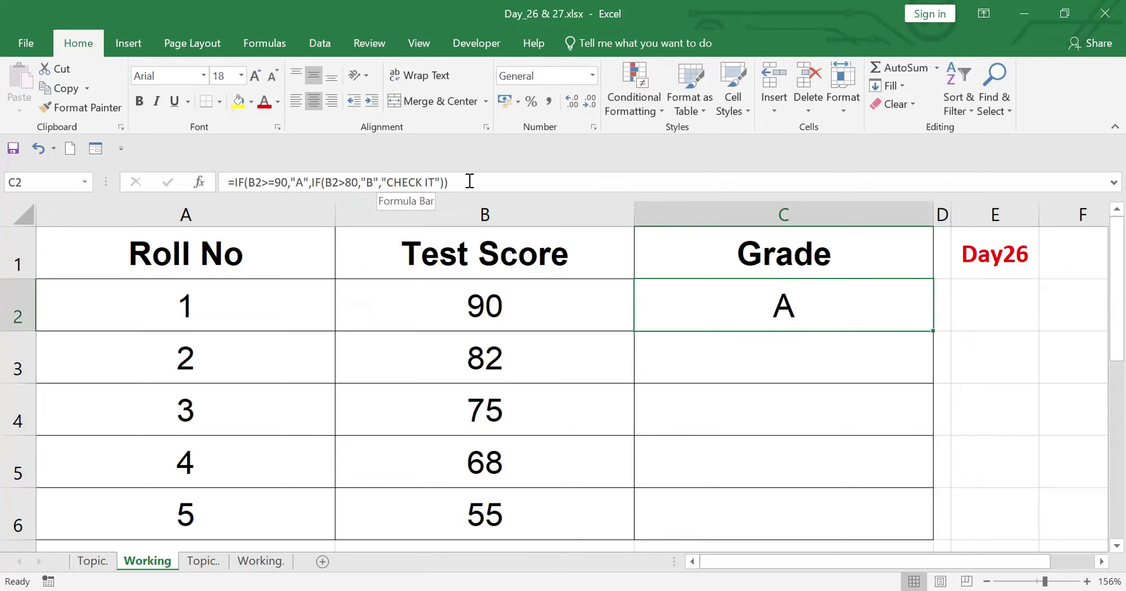
Step: Nest a third IF in C2 so the formula reads =IF(B2>=90,"A",IF(B2>80,"B",IF(B2>70,"C","CHECK IT")))
{"action": "left_click", "coordinate": [385, 183]}
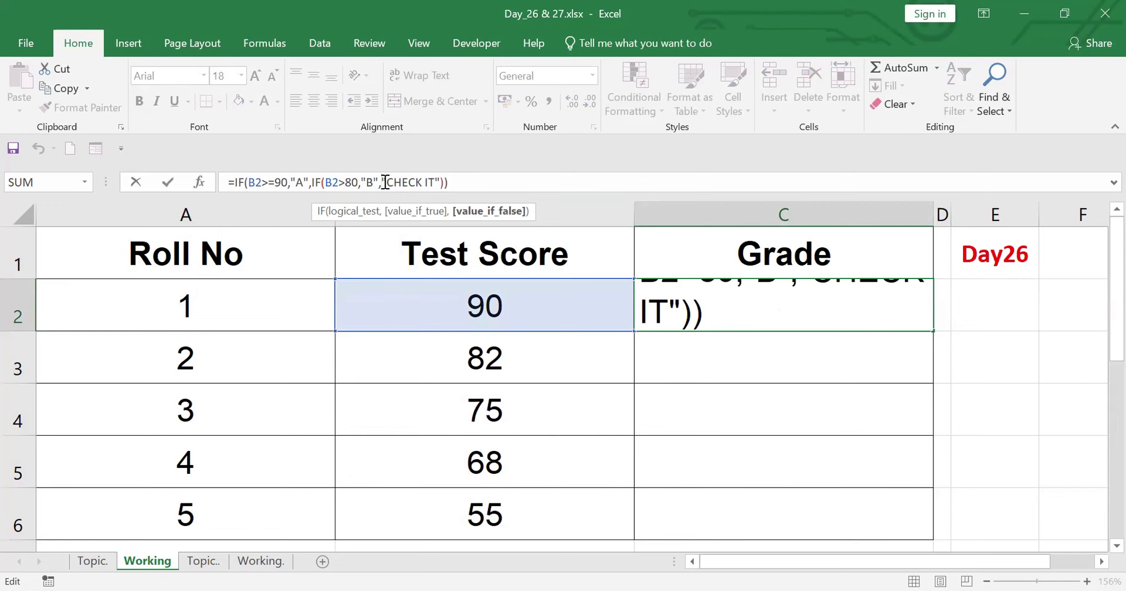
{"action": "type", "text": "IF"}
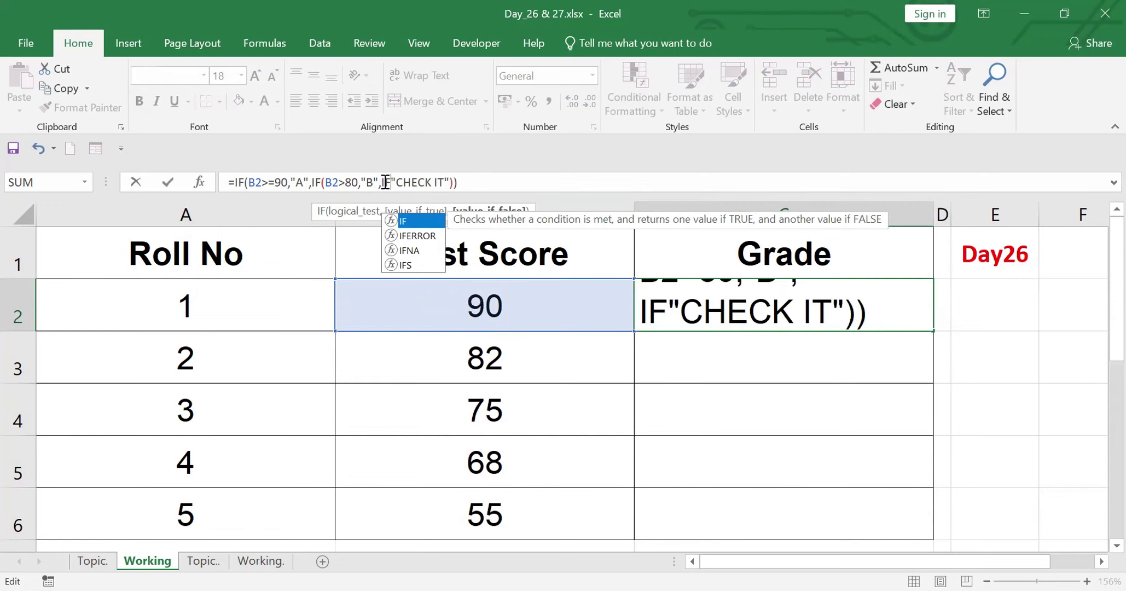
{"action": "type", "text": "("}
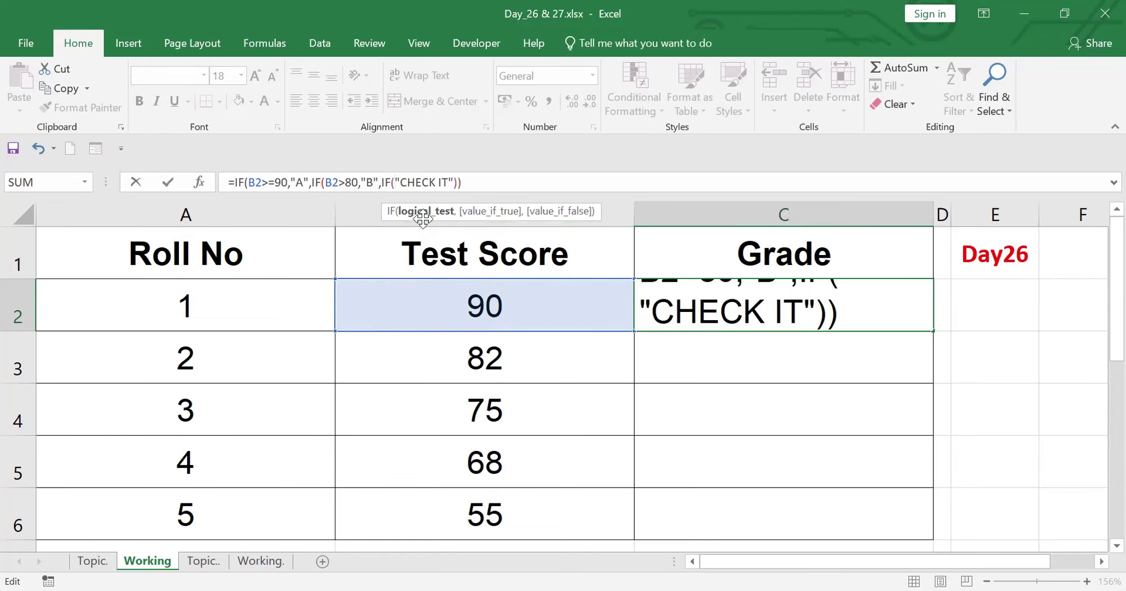
{"action": "left_click", "coordinate": [502, 305]}
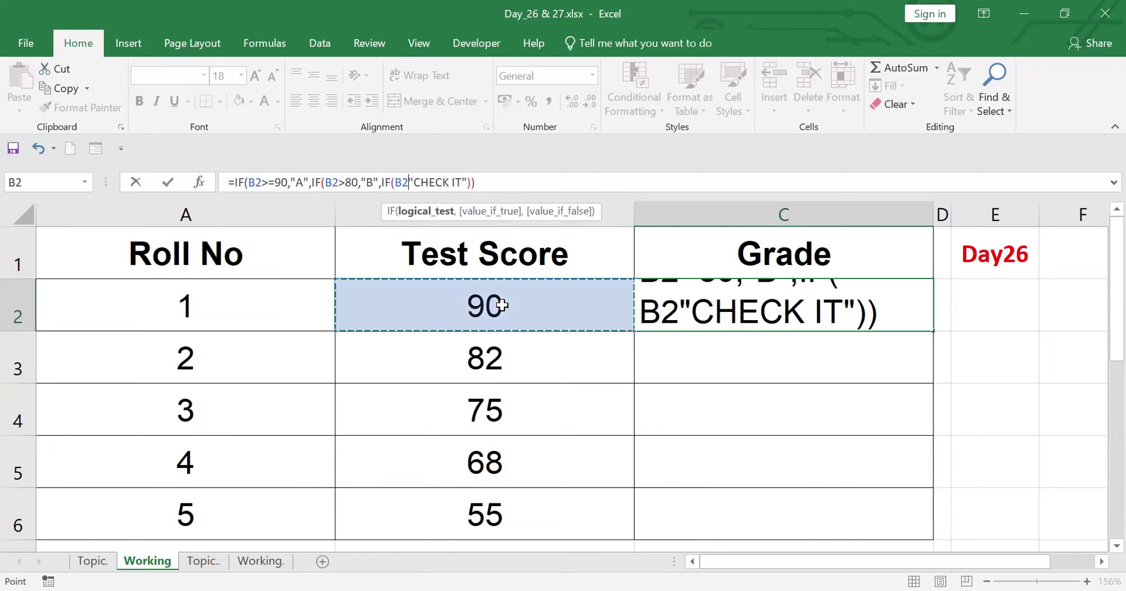
{"action": "type", "text": ">"}
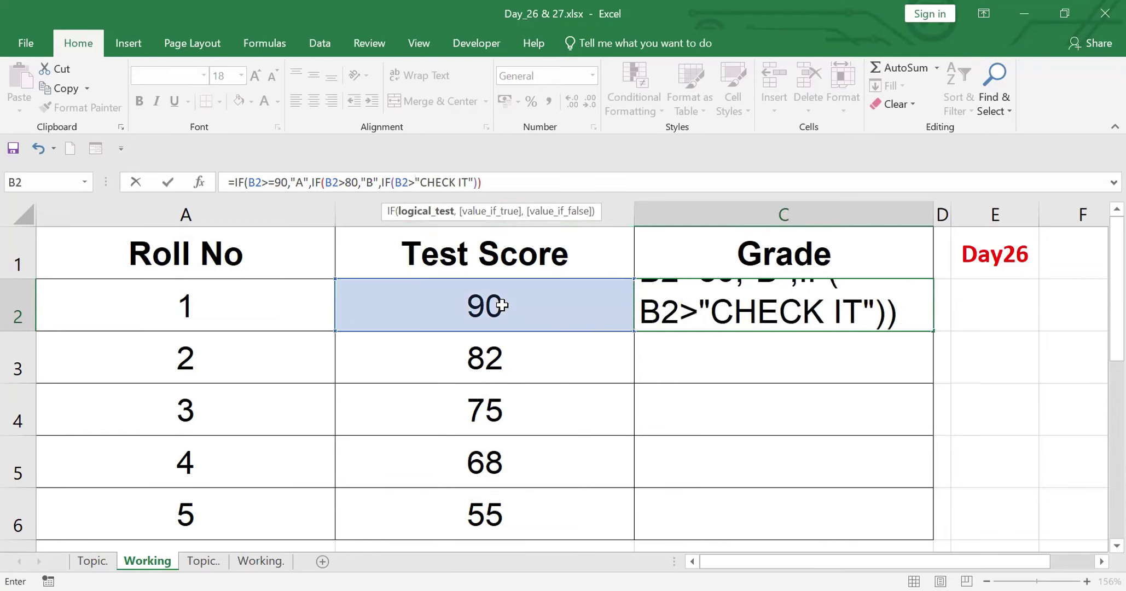
{"action": "type", "text": "70"}
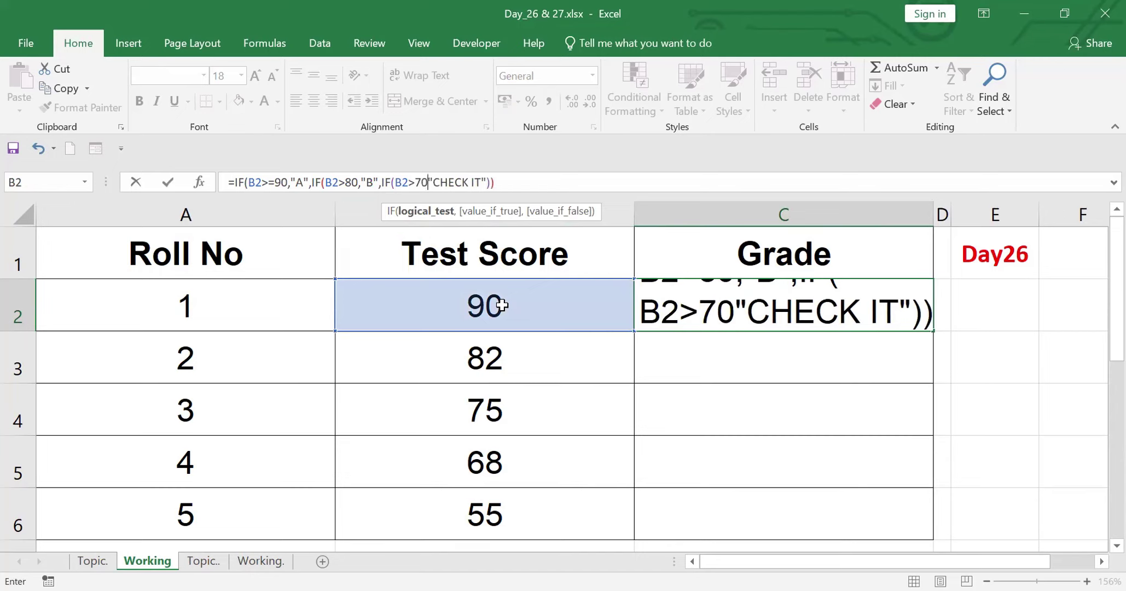
{"action": "type", "text": ","}
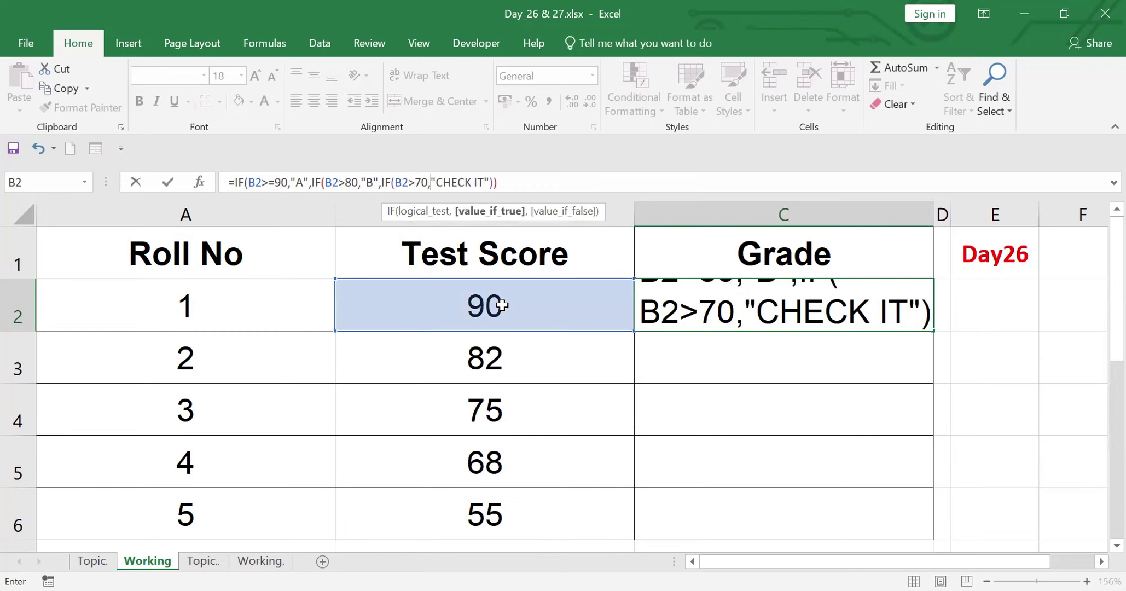
{"action": "type", "text": "\"CV"}
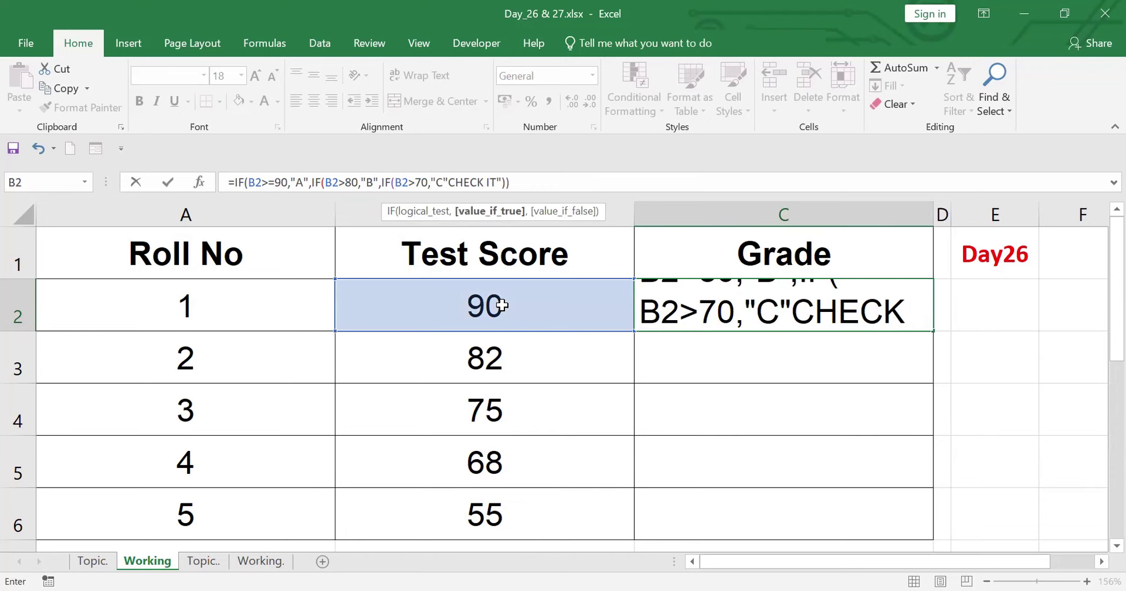
{"action": "key", "text": "BackSpace"}
{"action": "type", "text": "\""}
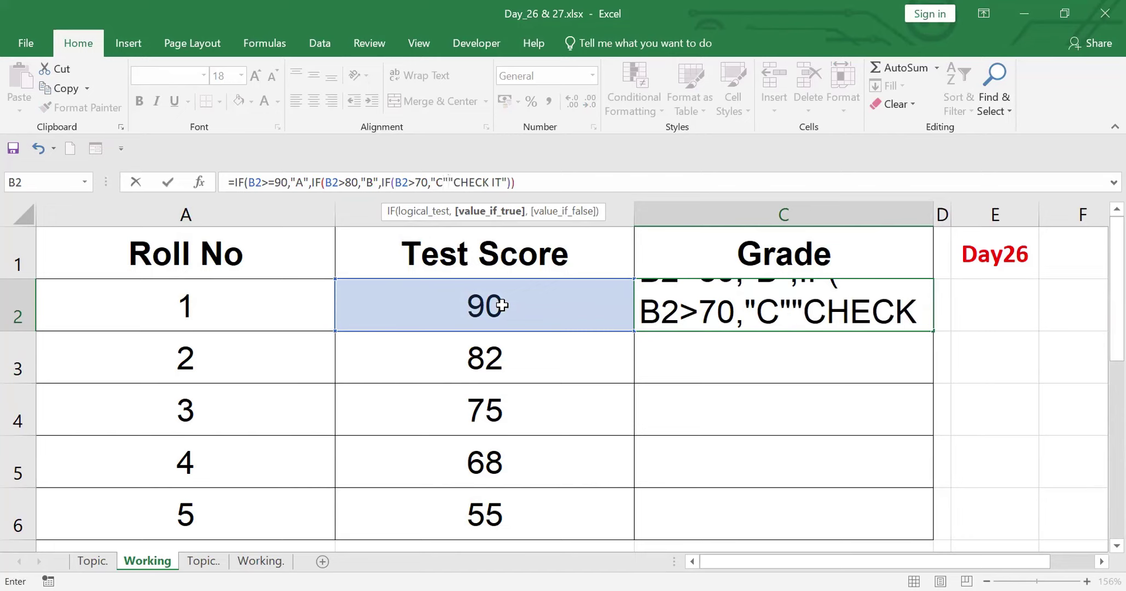
{"action": "type", "text": ","}
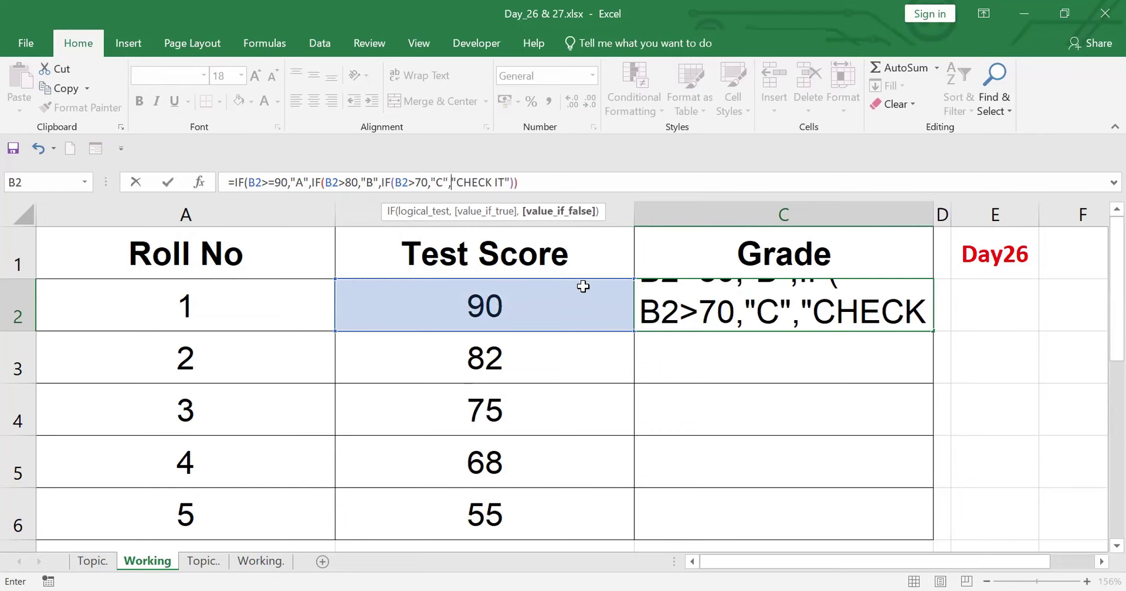
{"action": "left_click", "coordinate": [523, 180]}
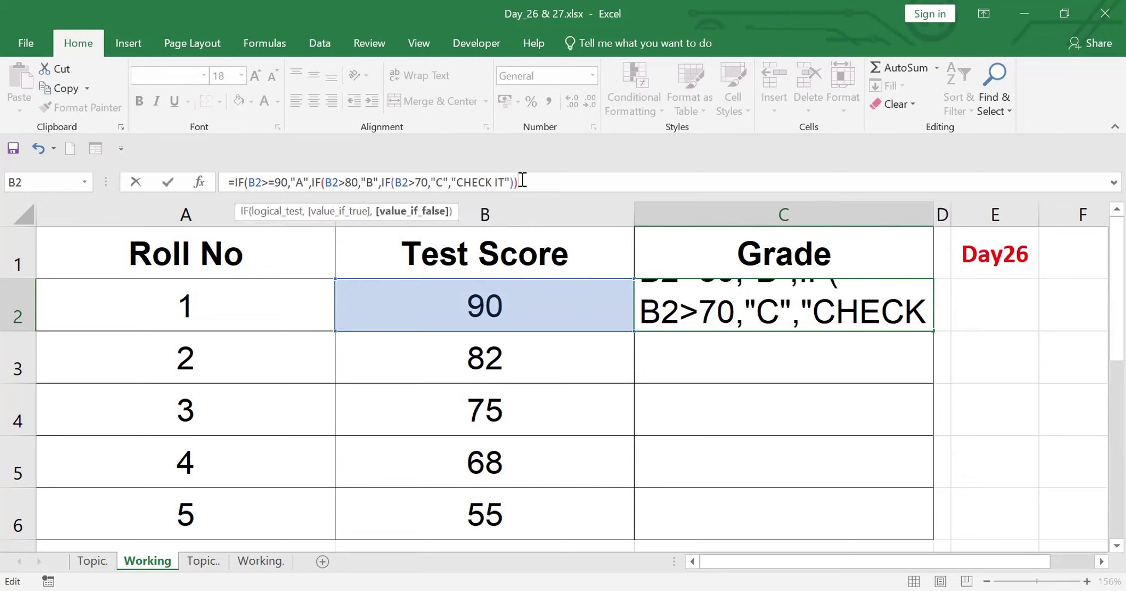
{"action": "type", "text": ")"}
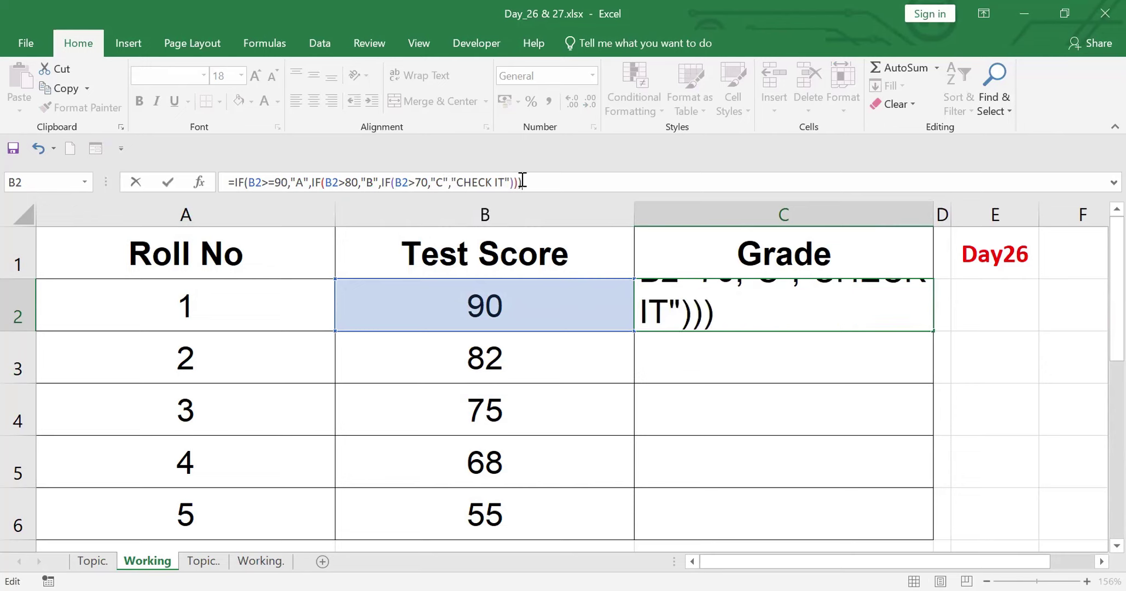
{"action": "key", "text": "Return"}
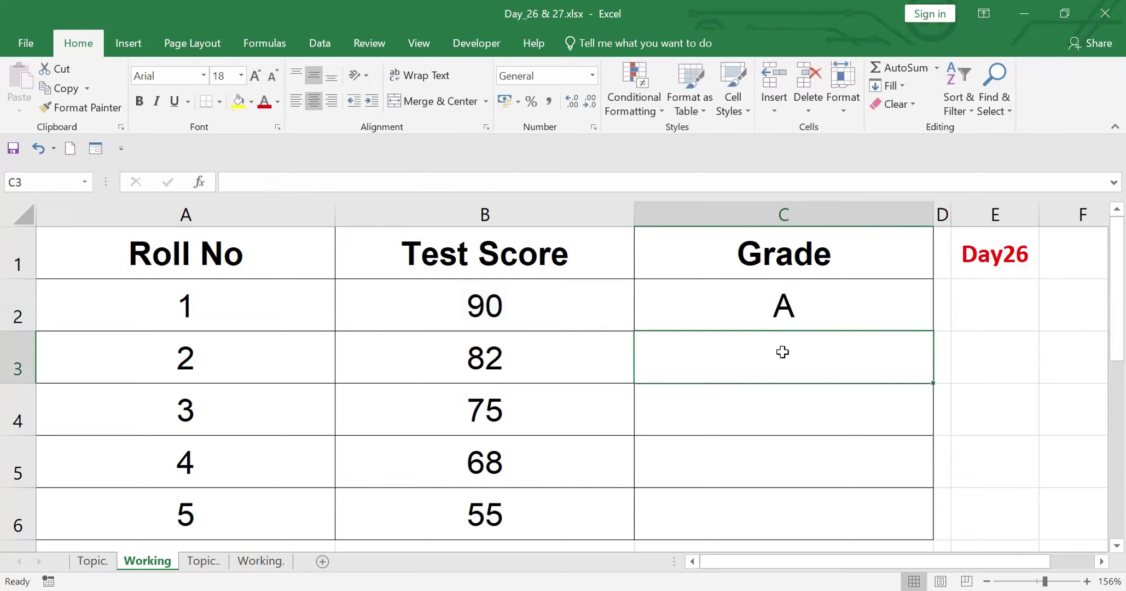
Step: Fill the three-level IF formula from C2 down to C6 as a trial, and undo the fill
{"action": "left_click", "coordinate": [784, 311]}
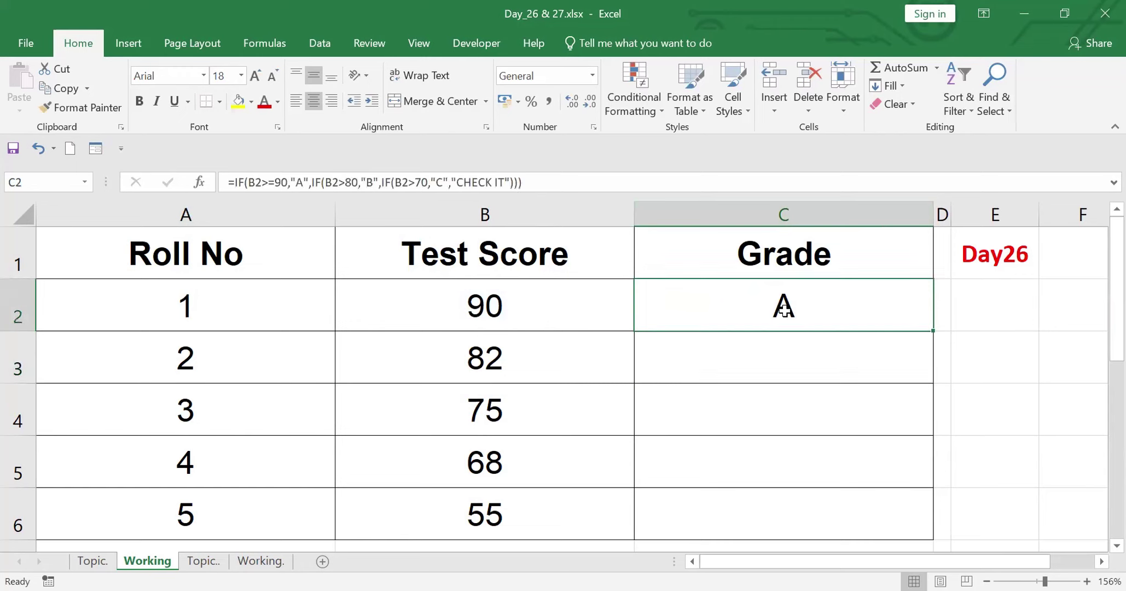
{"action": "double_click", "coordinate": [936, 331]}
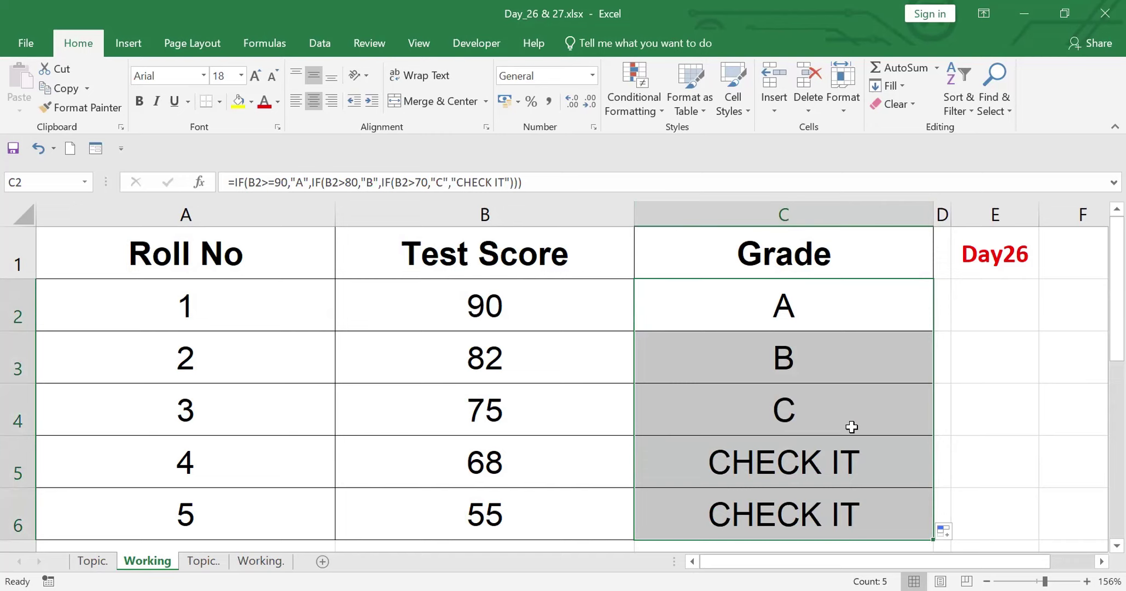
{"action": "key", "text": "ctrl+z"}
Step: Insert a fourth nested condition, IF(B2>60,"D", before the "CHECK IT" text in the C2 formula
{"action": "double_click", "coordinate": [818, 315]}
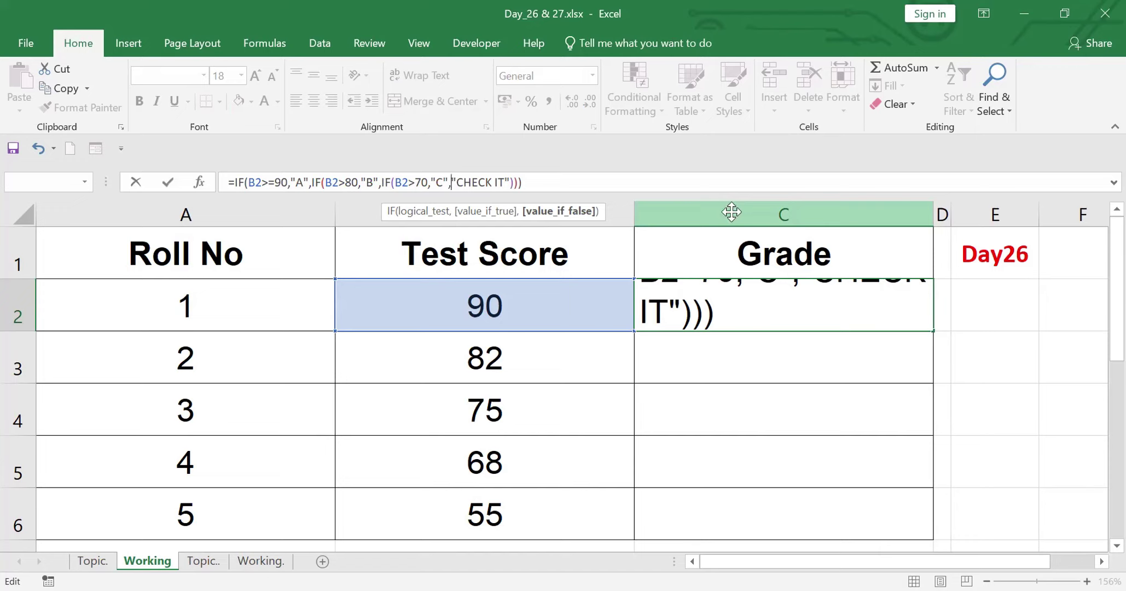
{"action": "type", "text": "IF"}
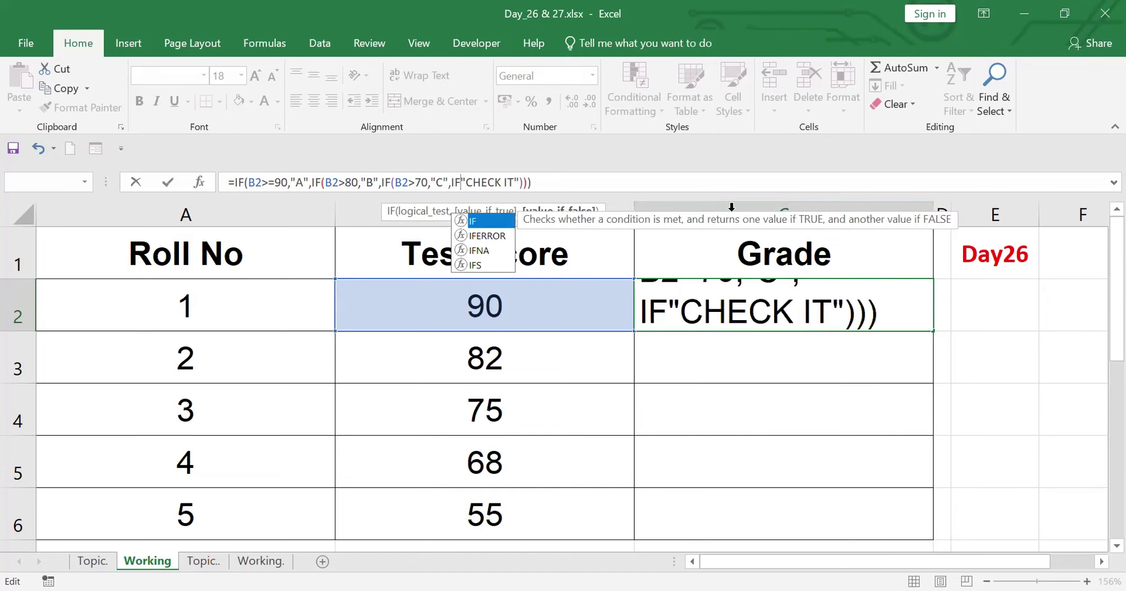
{"action": "type", "text": "("}
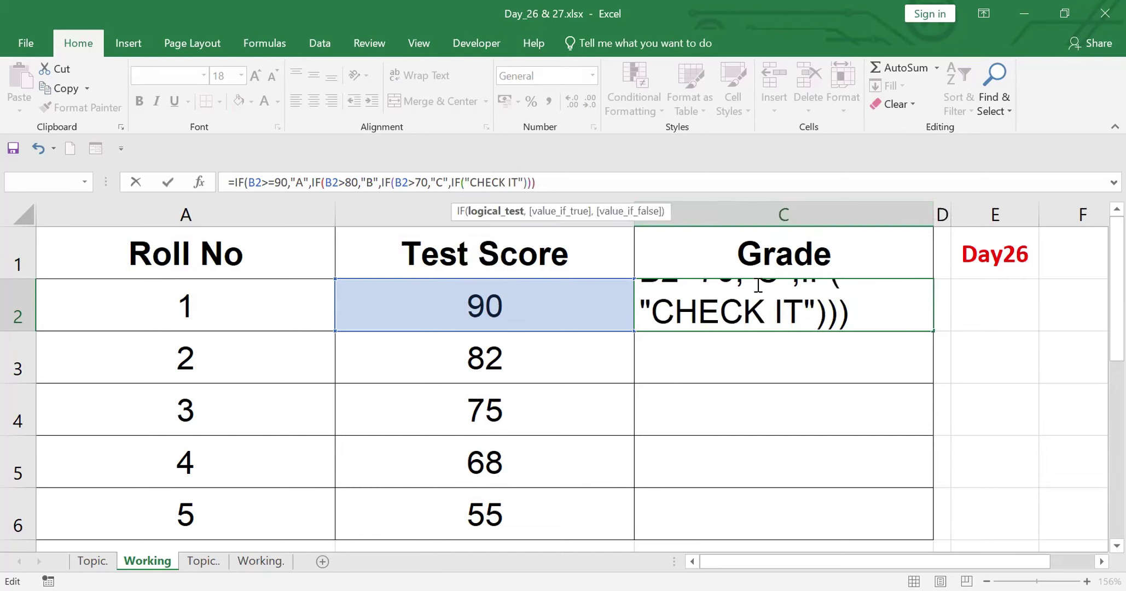
{"action": "left_click", "coordinate": [479, 307]}
{"action": "type", "text": ">"}
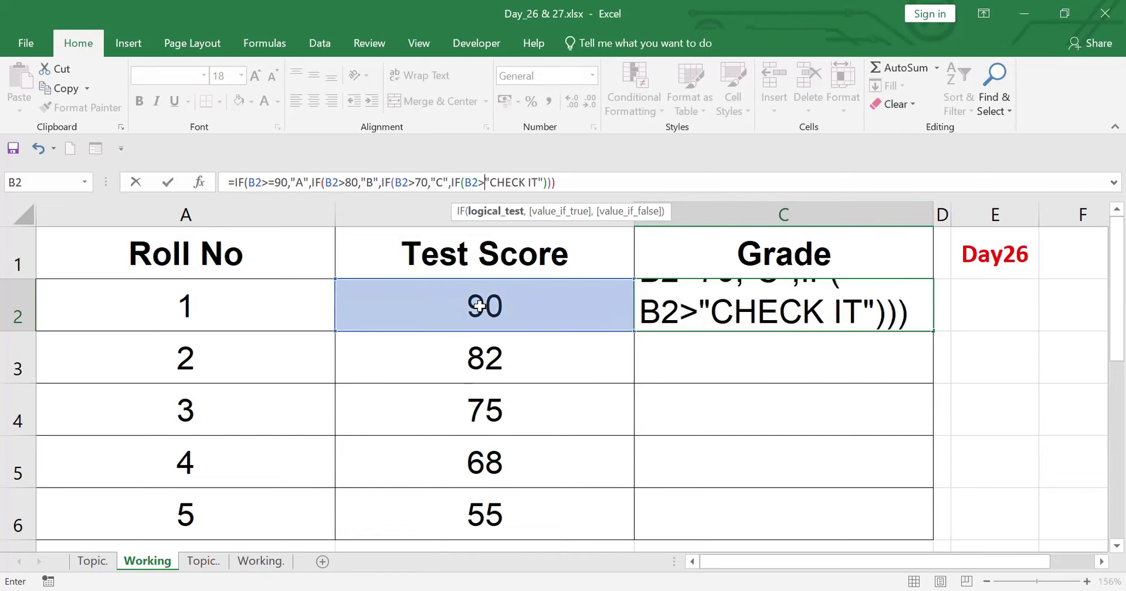
{"action": "type", "text": "60"}
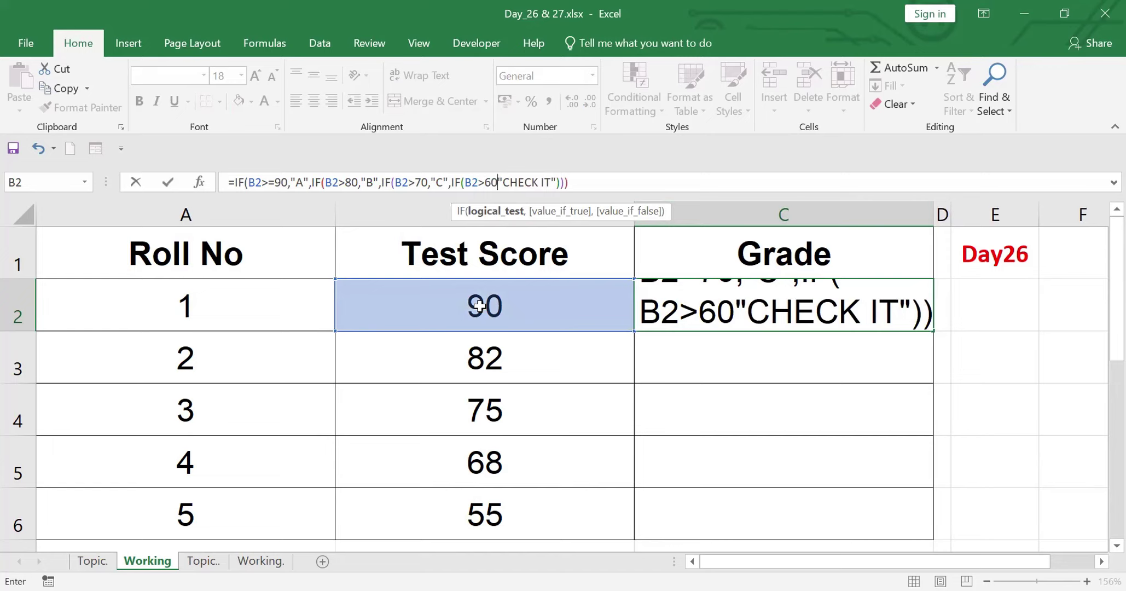
{"action": "type", "text": ","}
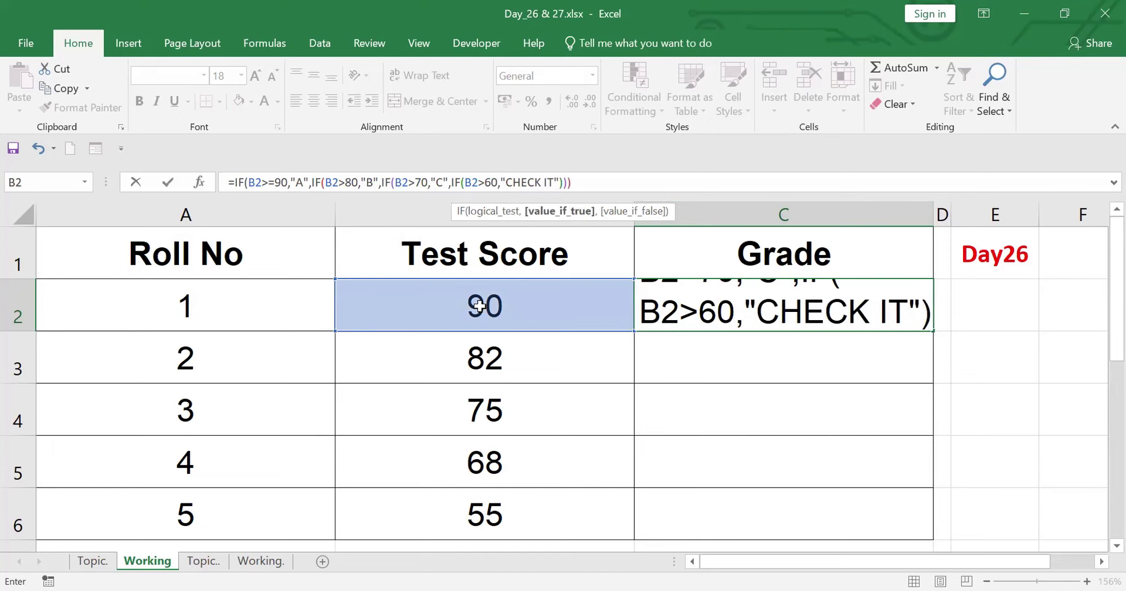
{"action": "type", "text": "\""}
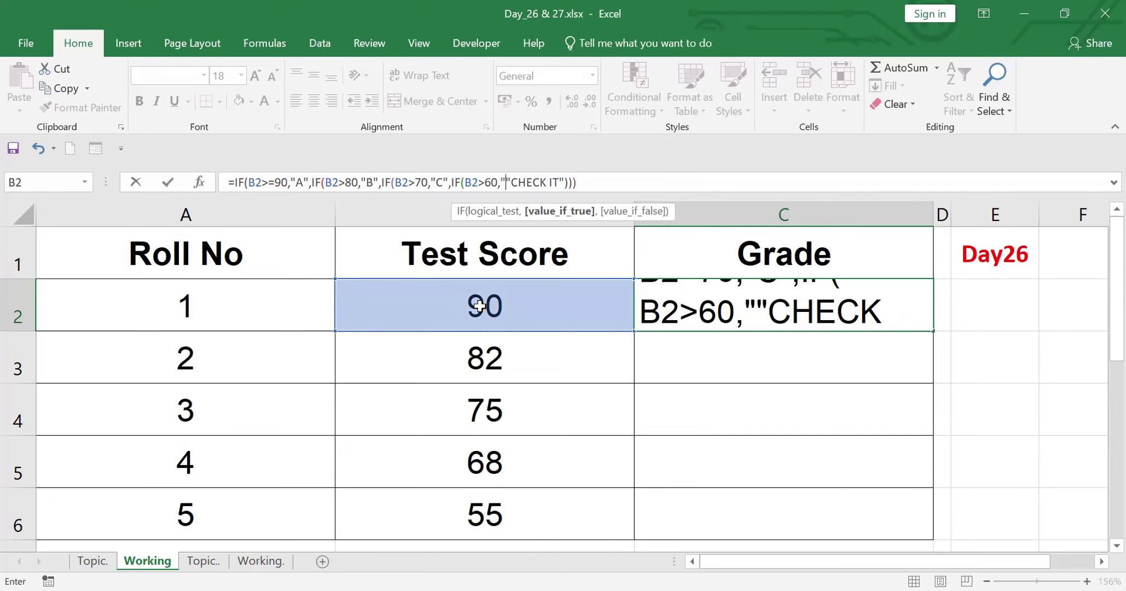
{"action": "type", "text": "D\","}
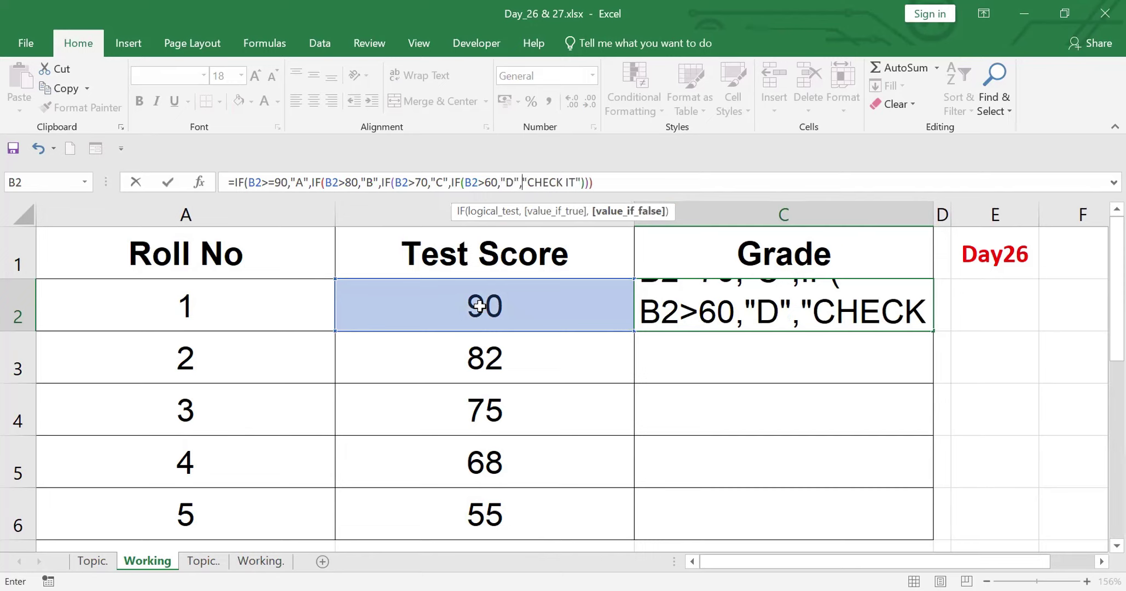
Step: Replace the "CHECK IT" text in the C2 formula with "Fail)", close all four nested IFs and enter the formula
{"action": "left_click", "coordinate": [575, 182]}
{"action": "key", "text": "BackSpace"}
{"action": "key", "text": "BackSpace"}
{"action": "key", "text": "BackSpace"}
{"action": "key", "text": "BackSpace"}
{"action": "key", "text": "BackSpace"}
{"action": "key", "text": "BackSpace"}
{"action": "key", "text": "BackSpace"}
{"action": "key", "text": "BackSpace"}
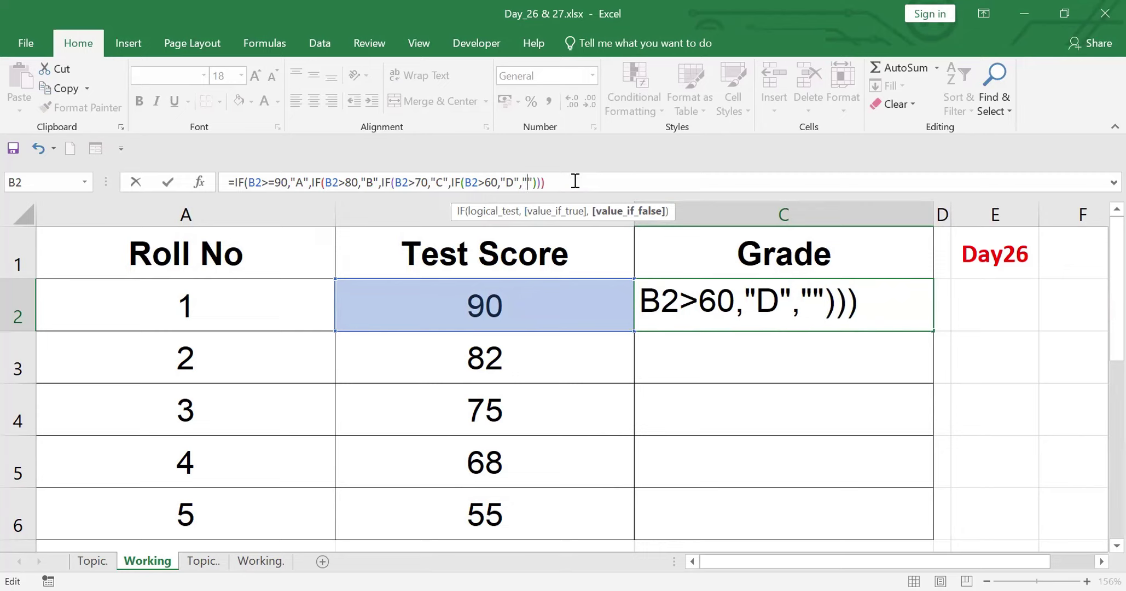
{"action": "type", "text": "Fail)\""}
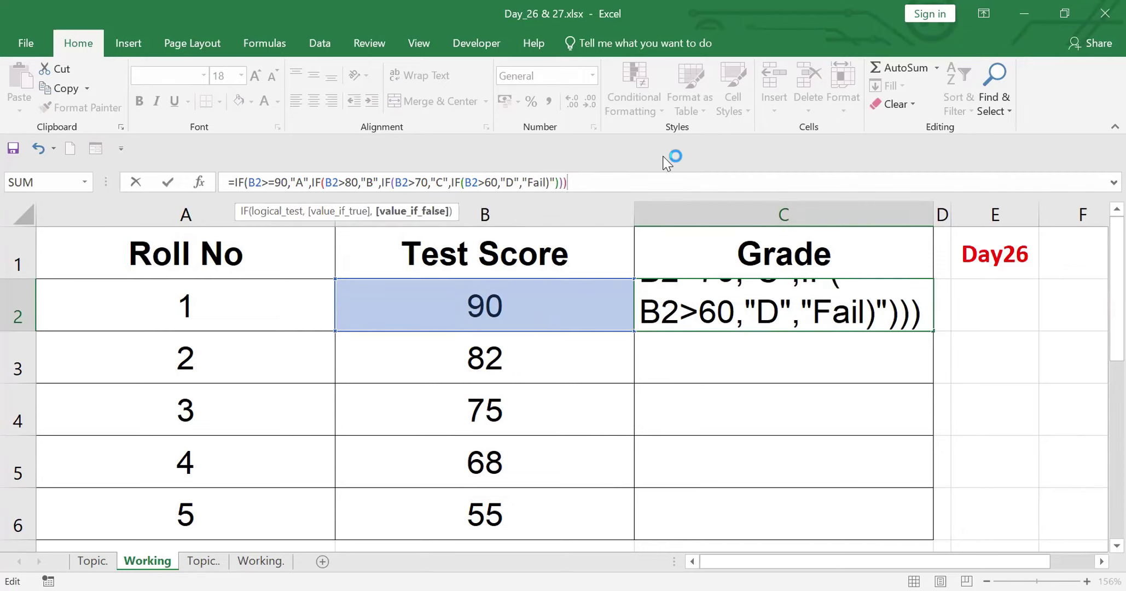
{"action": "type", "text": ")"}
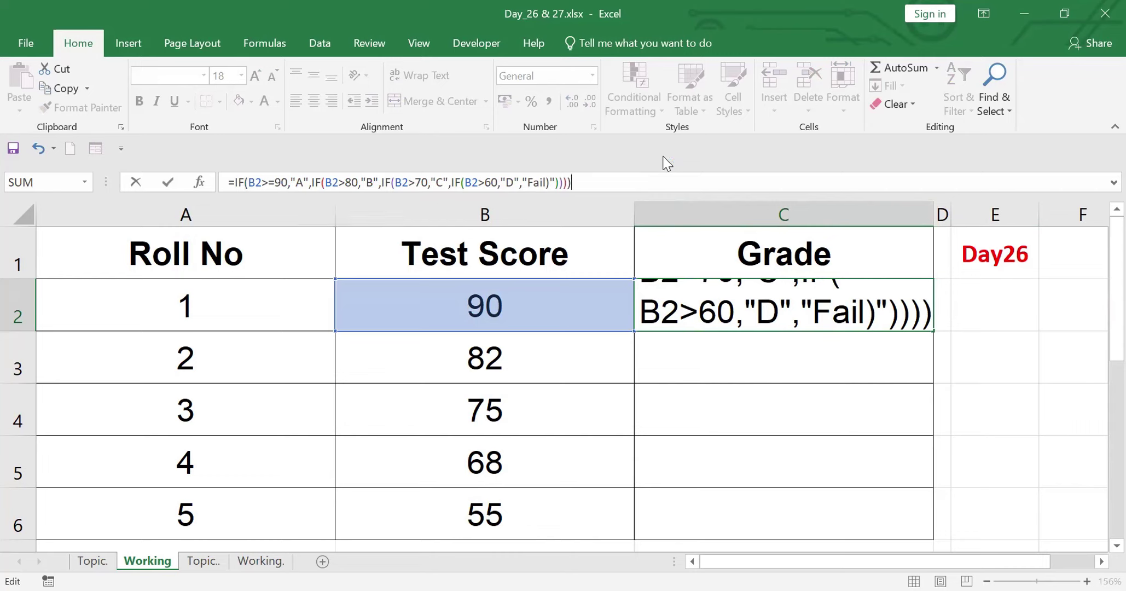
{"action": "key", "text": "Return"}
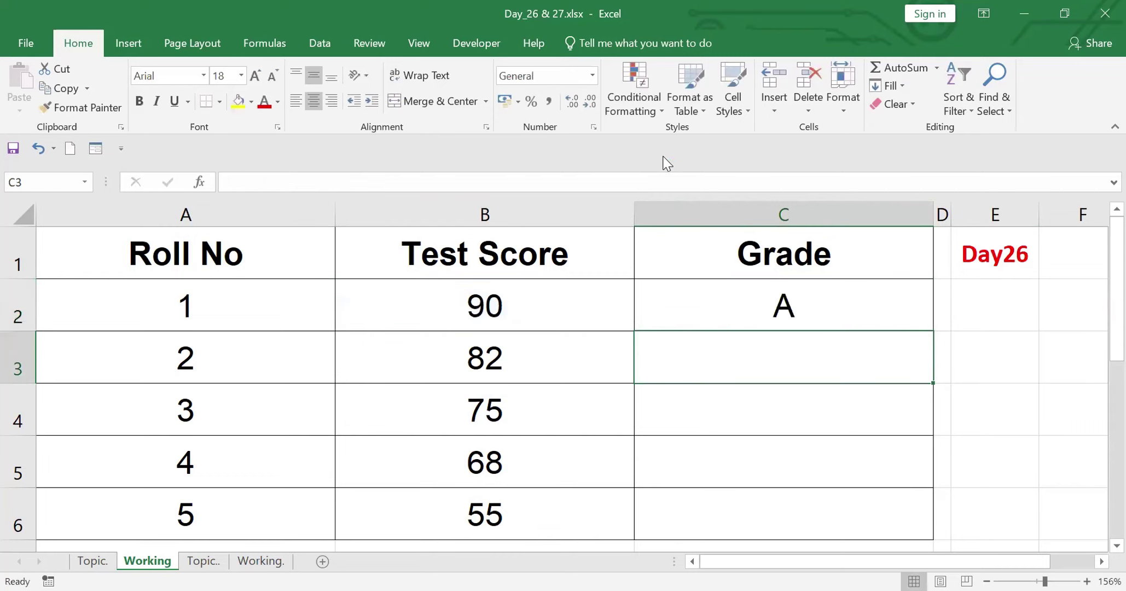
Step: Fill the four-level grade formula from C2 down to C6
{"action": "left_click", "coordinate": [799, 299]}
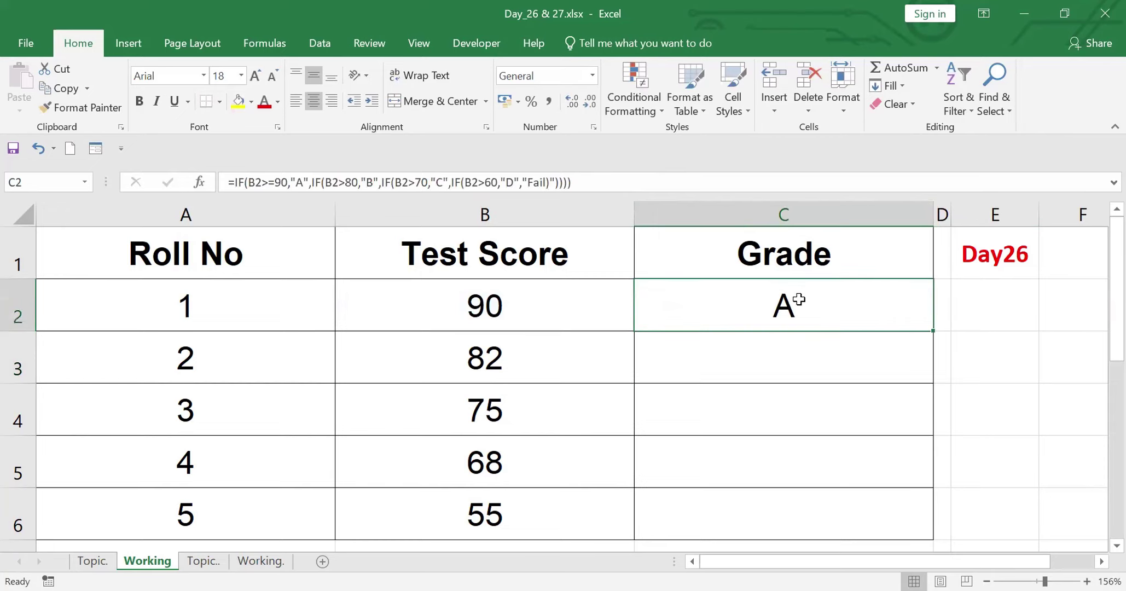
{"action": "double_click", "coordinate": [931, 331]}
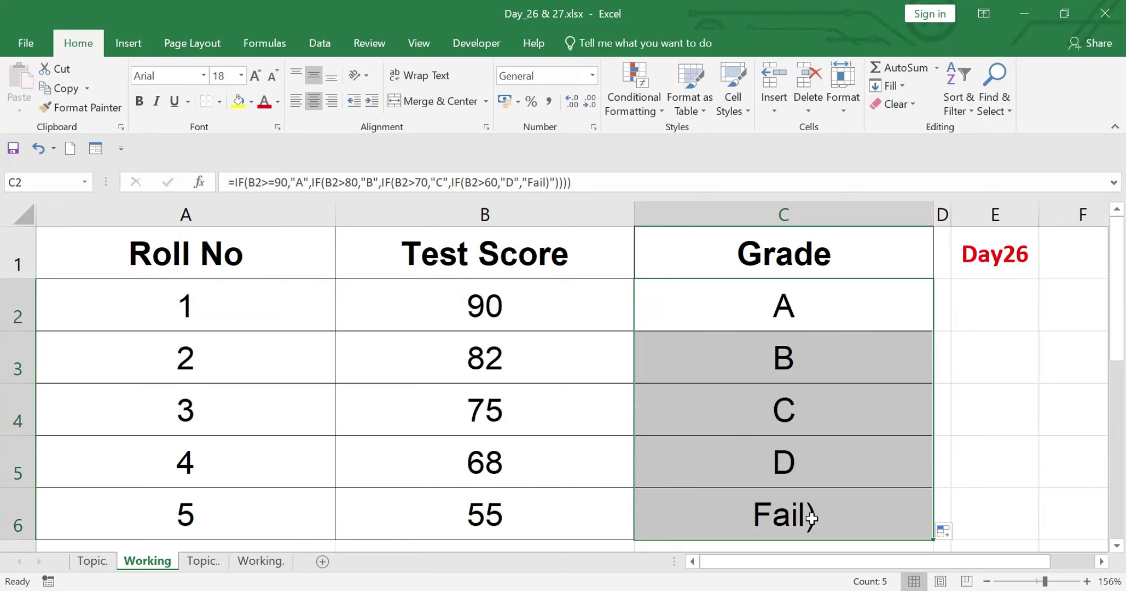
Step: Test the grade formula by setting the score in B2 to 86 and 45, and restore it to 90
{"action": "left_click", "coordinate": [479, 293]}
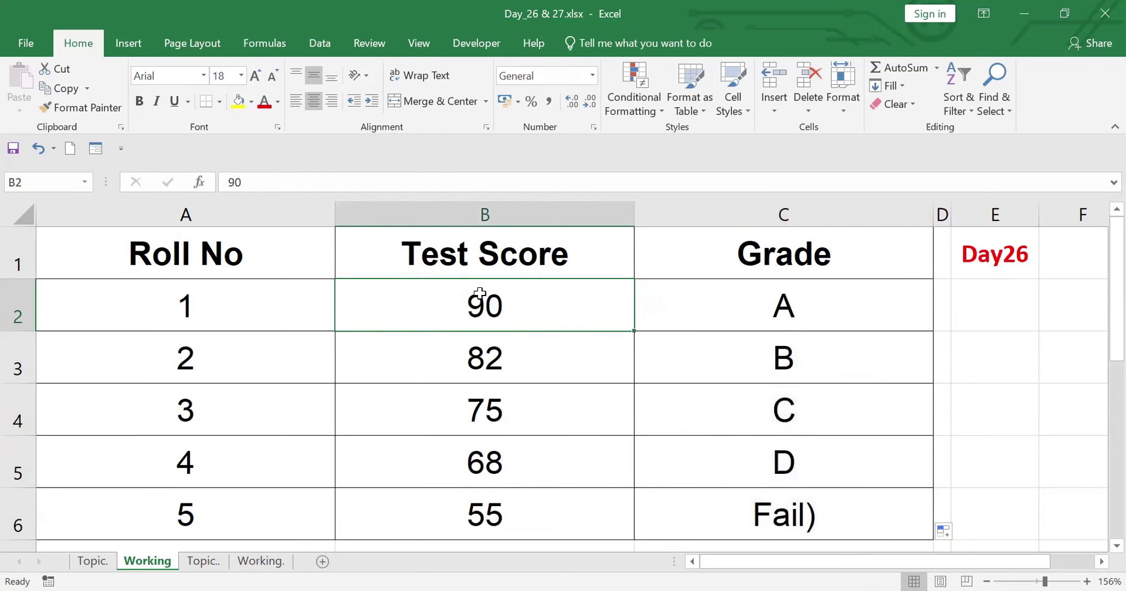
{"action": "type", "text": "86"}
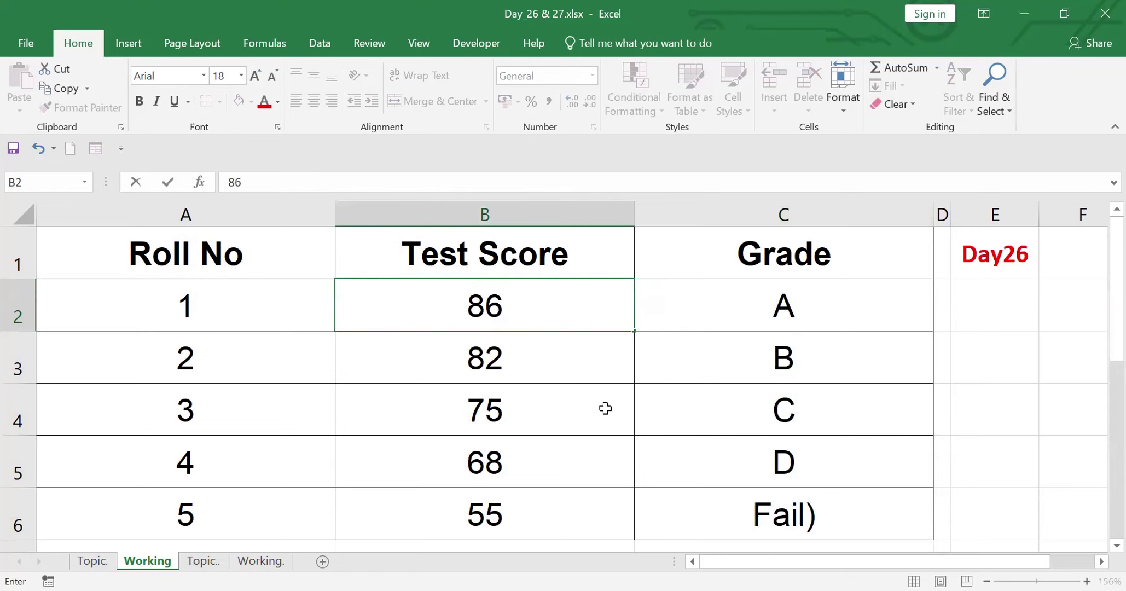
{"action": "left_click", "coordinate": [606, 408]}
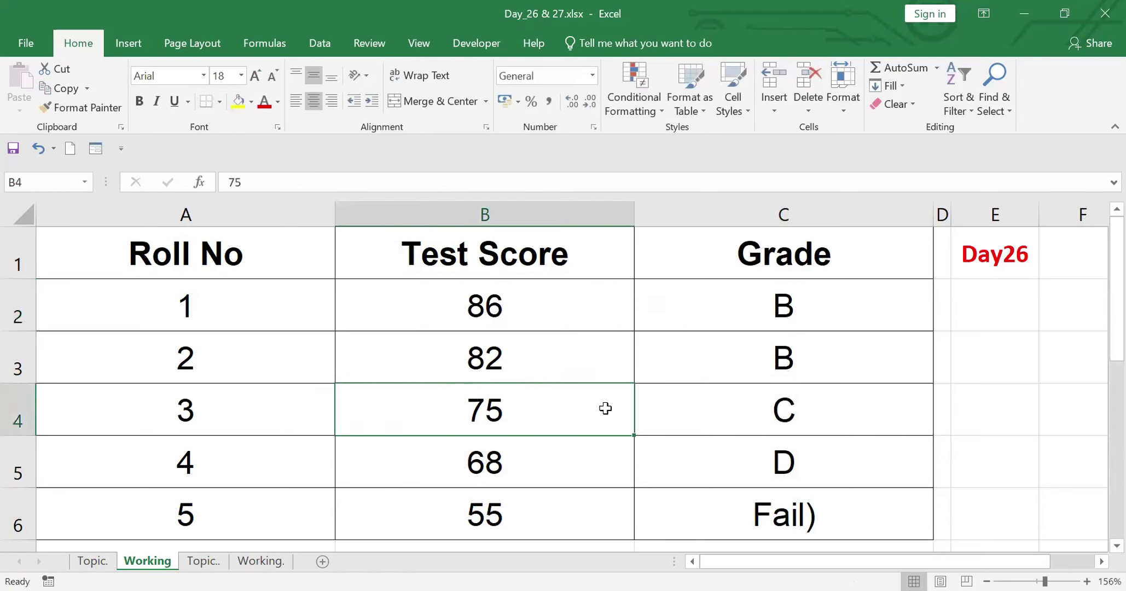
{"action": "left_click", "coordinate": [497, 300]}
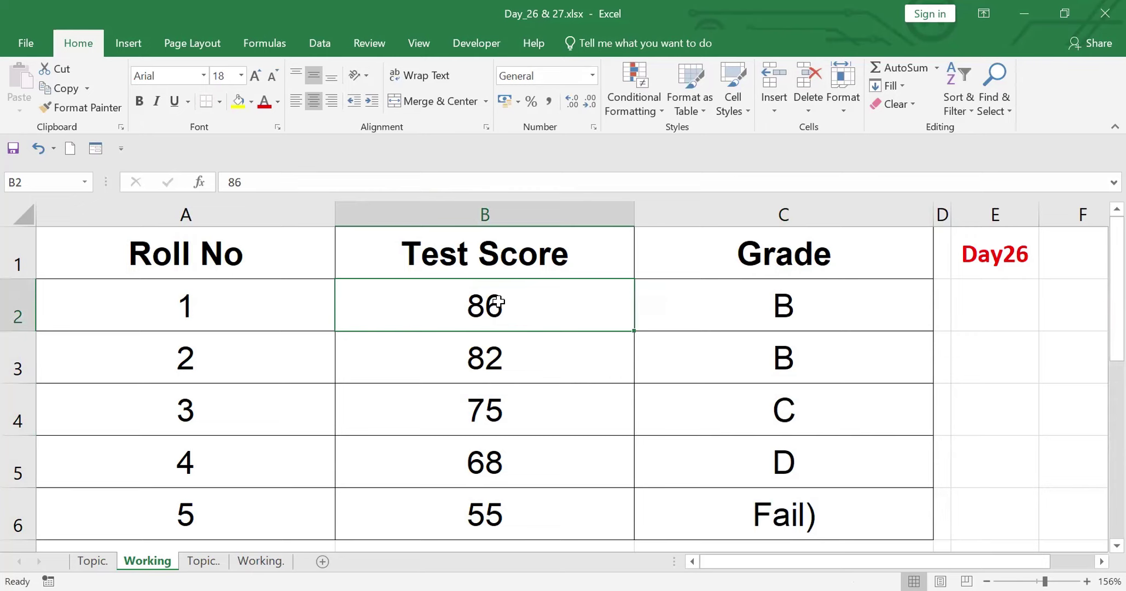
{"action": "type", "text": "45"}
{"action": "left_click", "coordinate": [644, 453]}
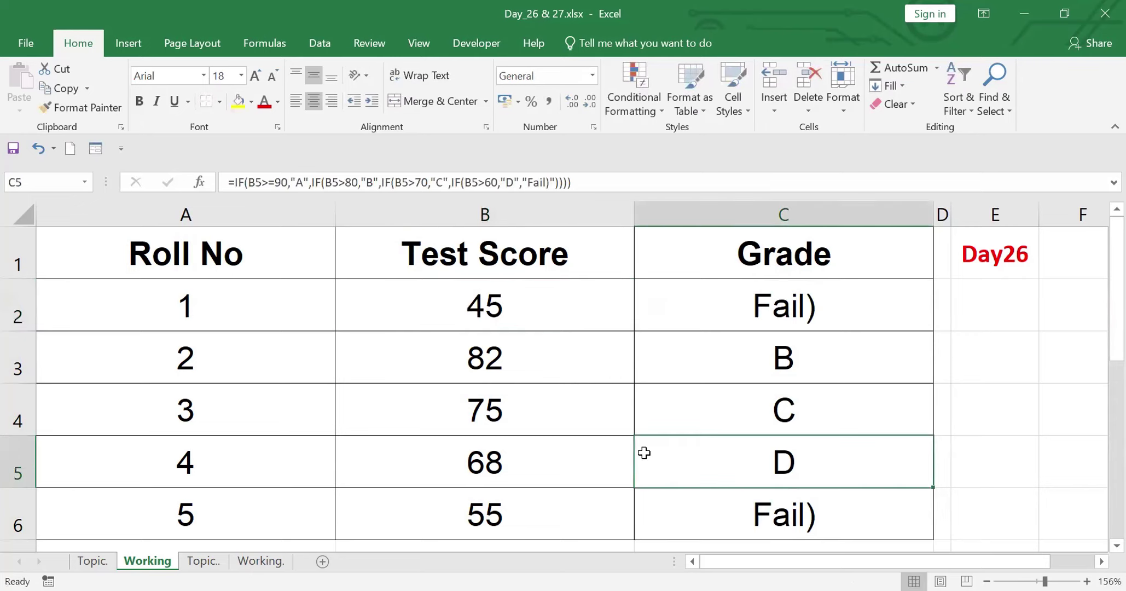
{"action": "key", "text": "Down"}
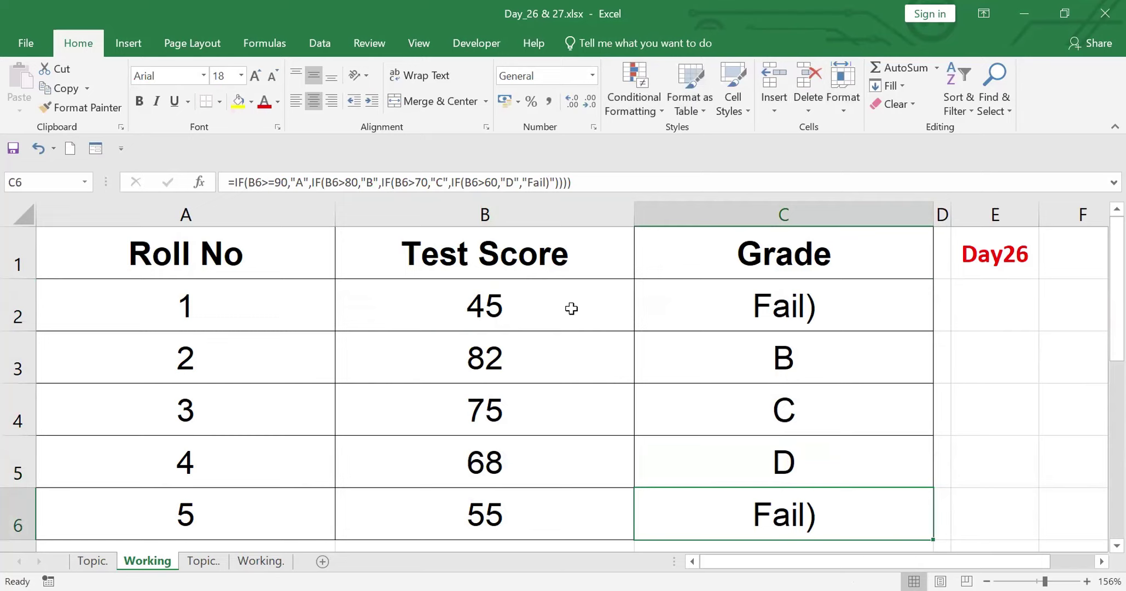
{"action": "left_click", "coordinate": [499, 305]}
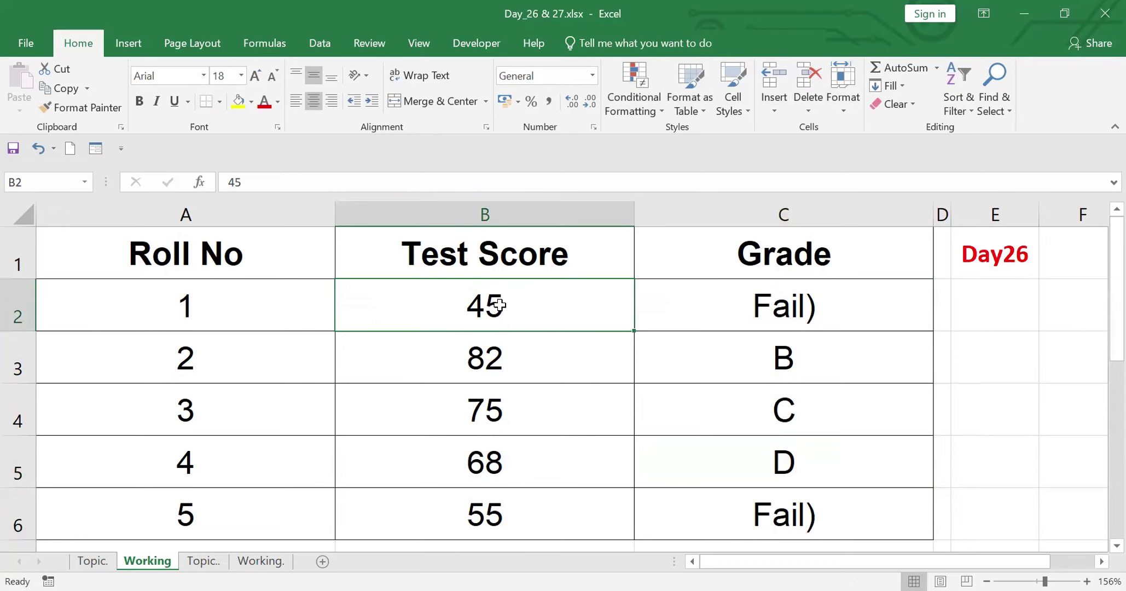
{"action": "type", "text": "90"}
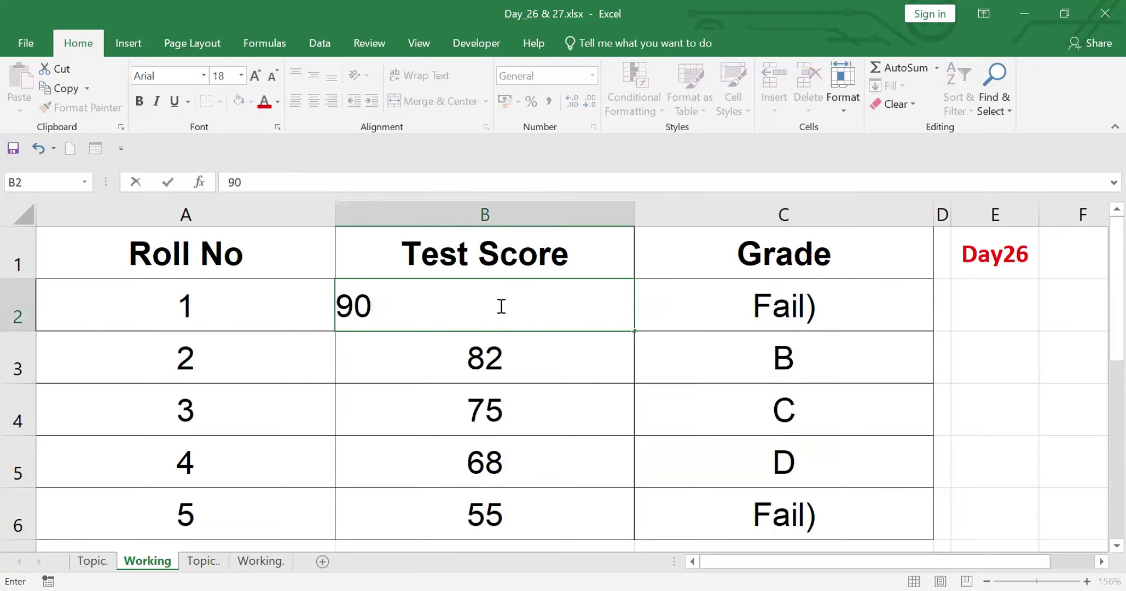
{"action": "key", "text": "Return"}
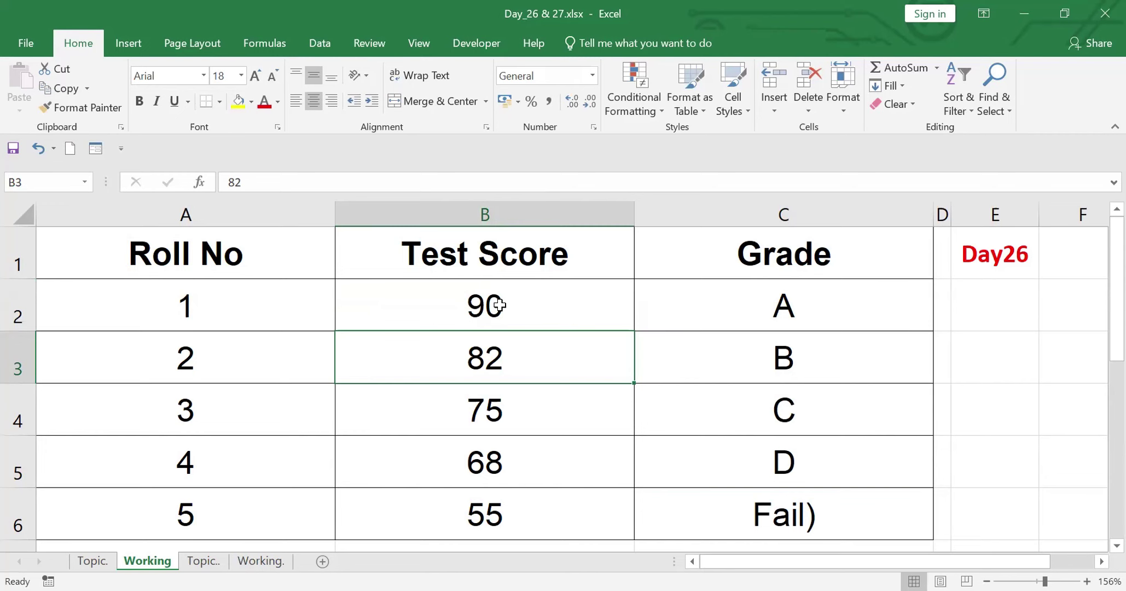
Step: View the Day_27 task on the "Topic.." sheet and open the "Working." sheet
{"action": "key", "text": "ctrl+Page_Down"}
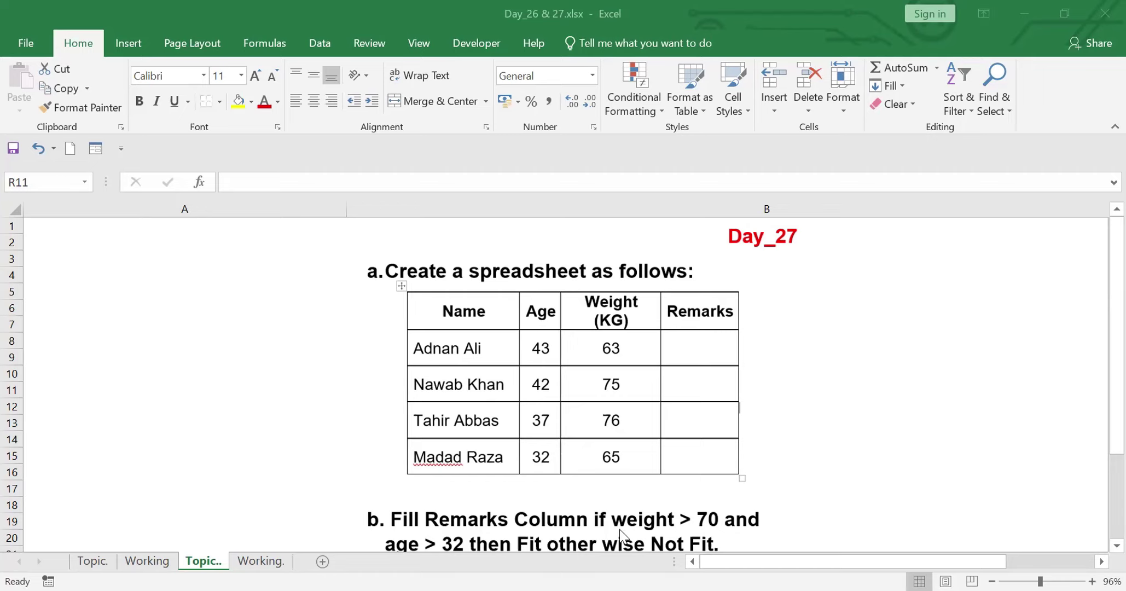
{"action": "left_click", "coordinate": [264, 568]}
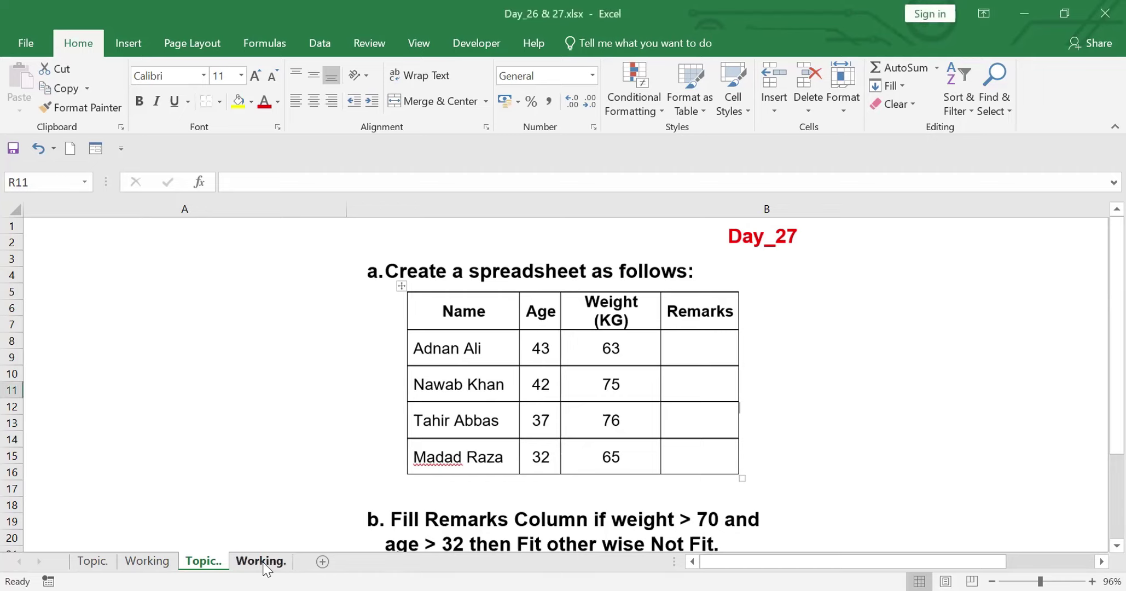
{"action": "left_click", "coordinate": [265, 563]}
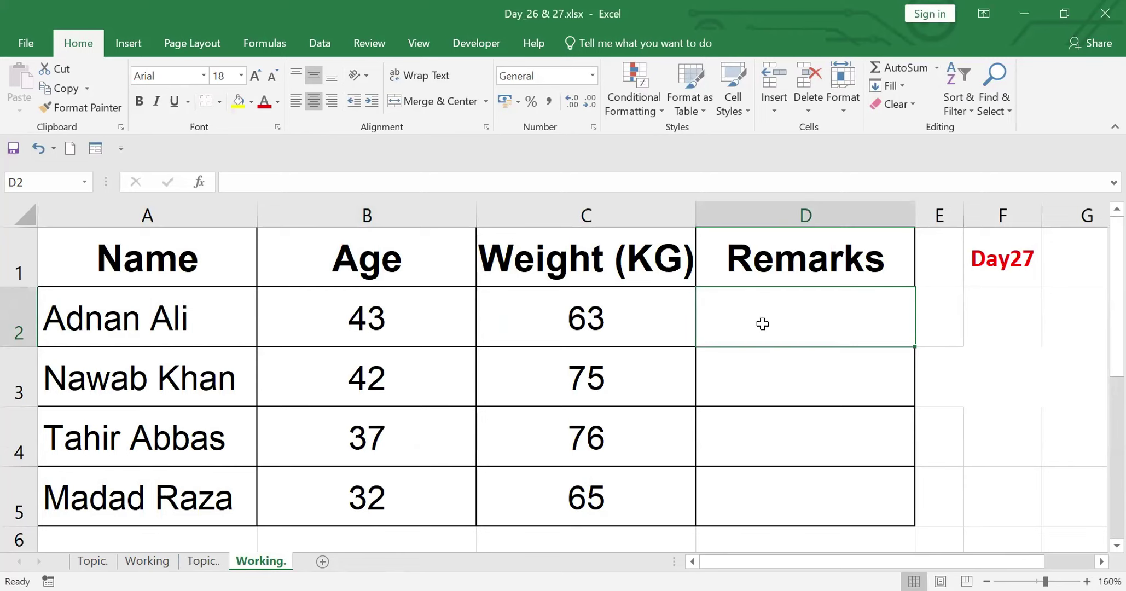
Step: Enter =AND(B2>32,C2>70) in D2 of the Remarks column to test the first person's age and weight
{"action": "type", "text": "="}
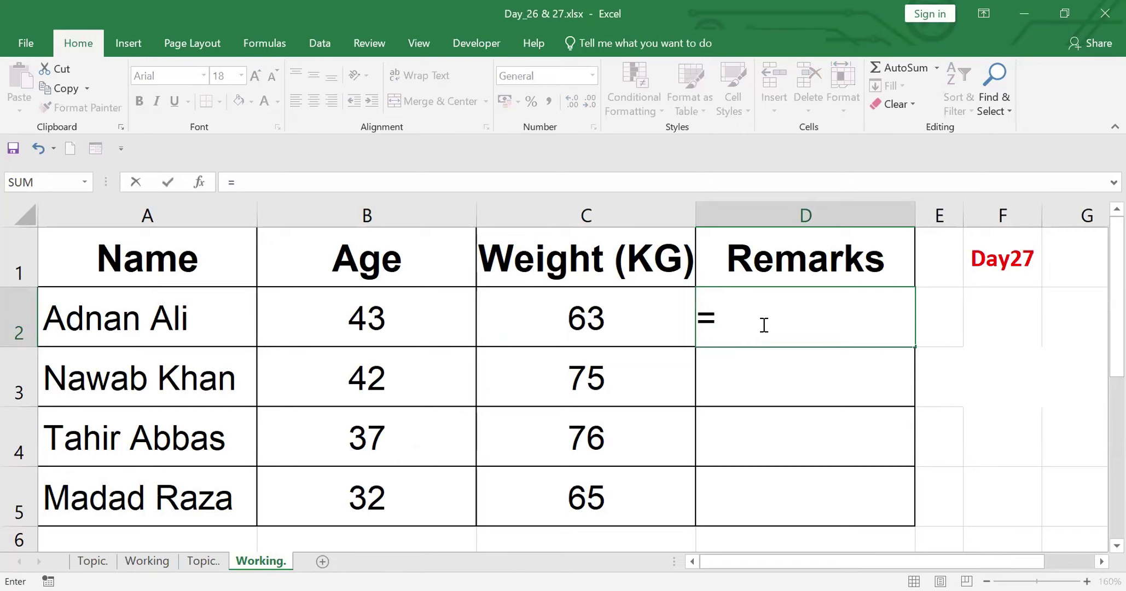
{"action": "type", "text": "and"}
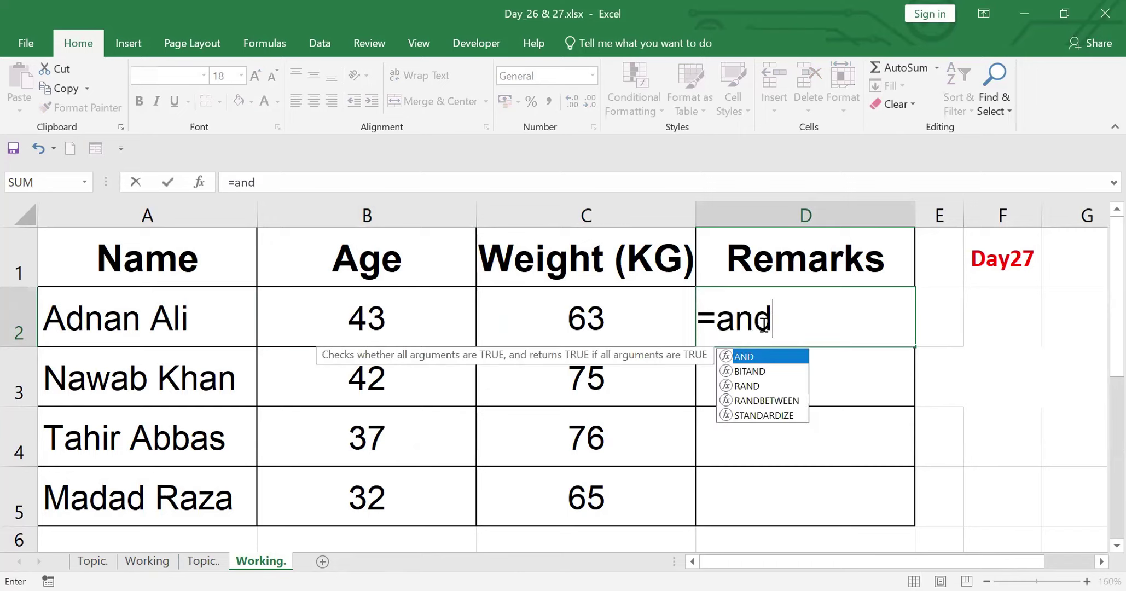
{"action": "type", "text": "("}
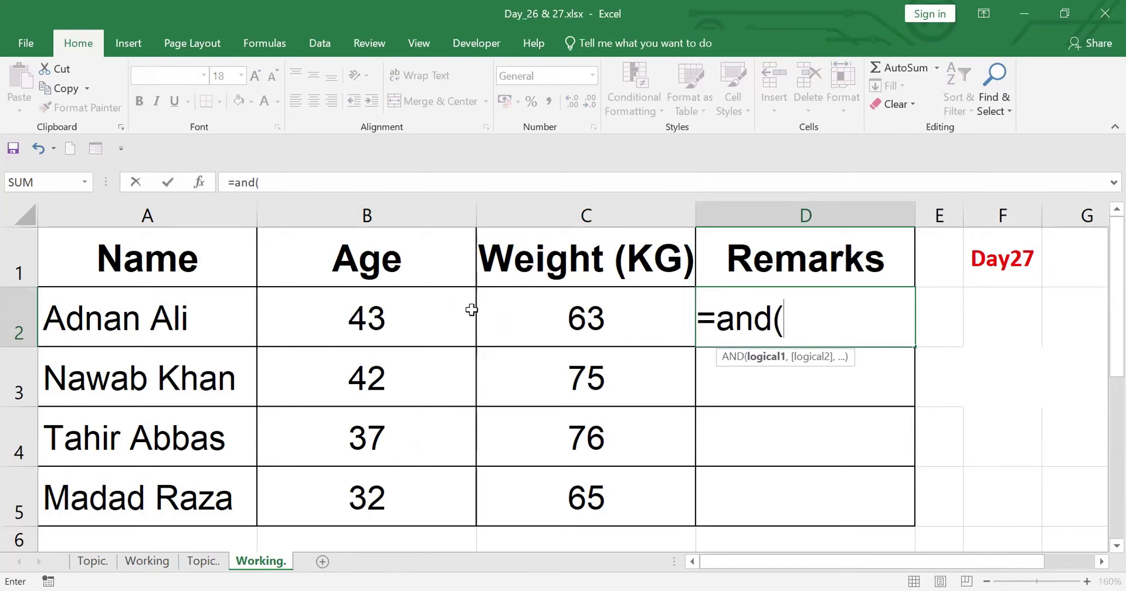
{"action": "left_click", "coordinate": [386, 312]}
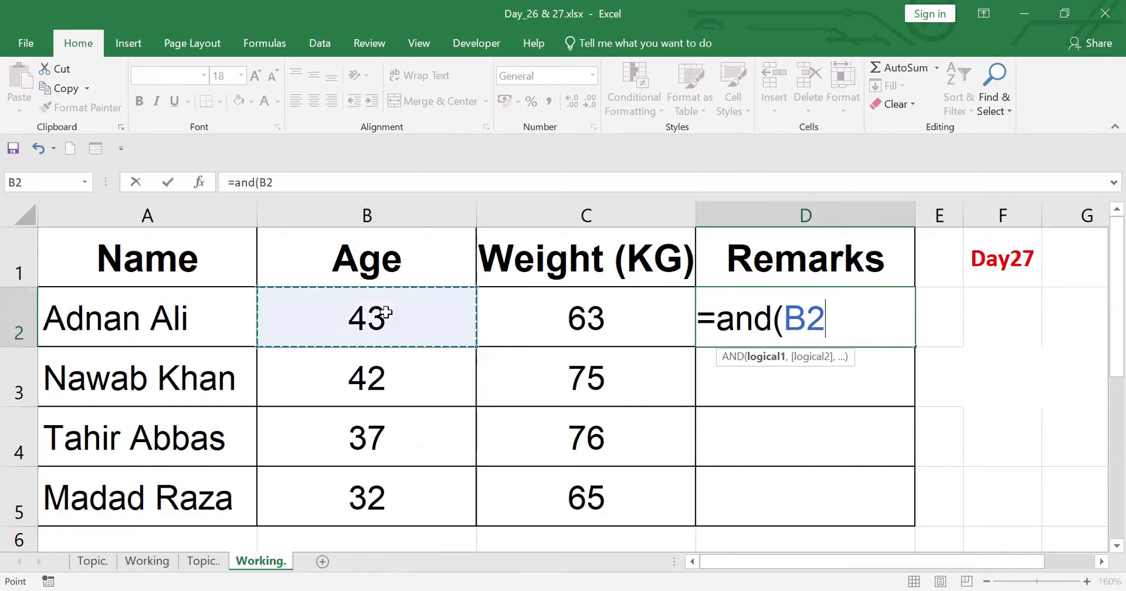
{"action": "type", "text": ">32"}
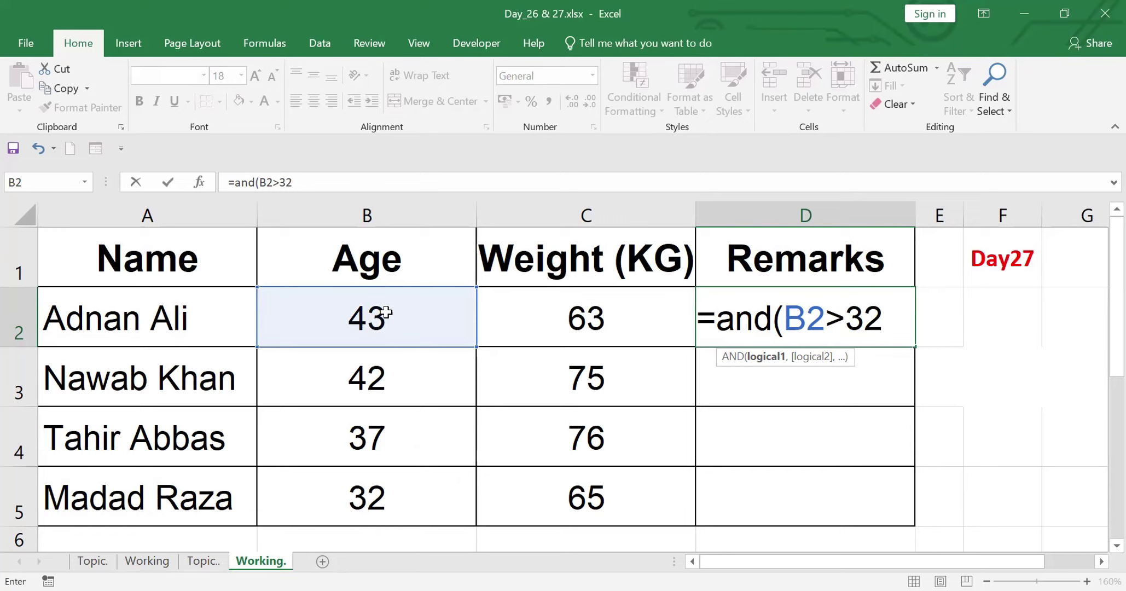
{"action": "type", "text": ","}
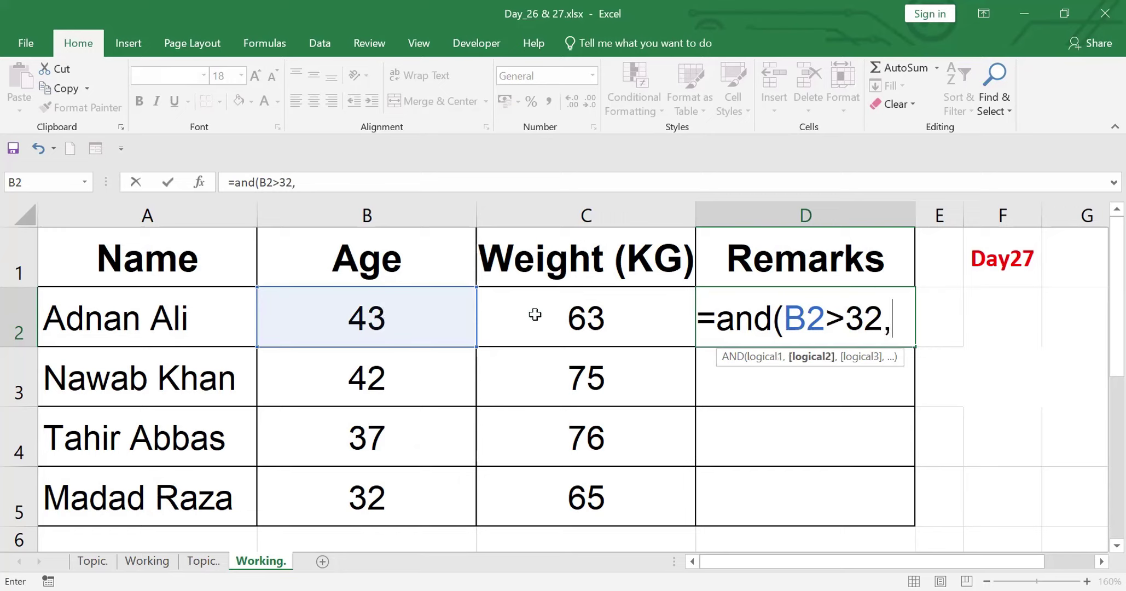
{"action": "left_click", "coordinate": [578, 315]}
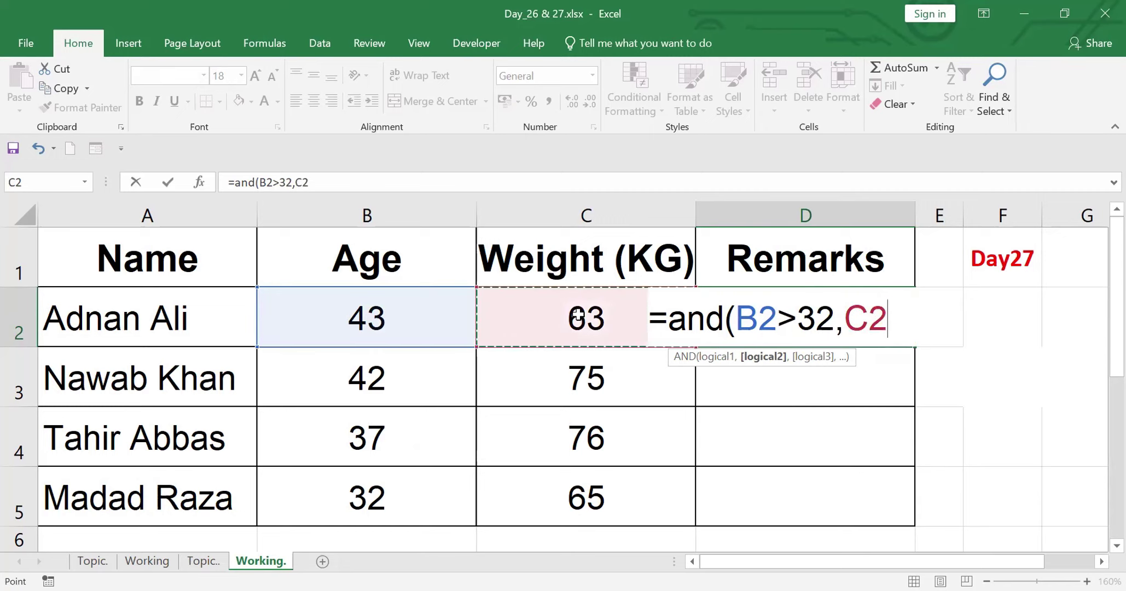
{"action": "type", "text": ">70"}
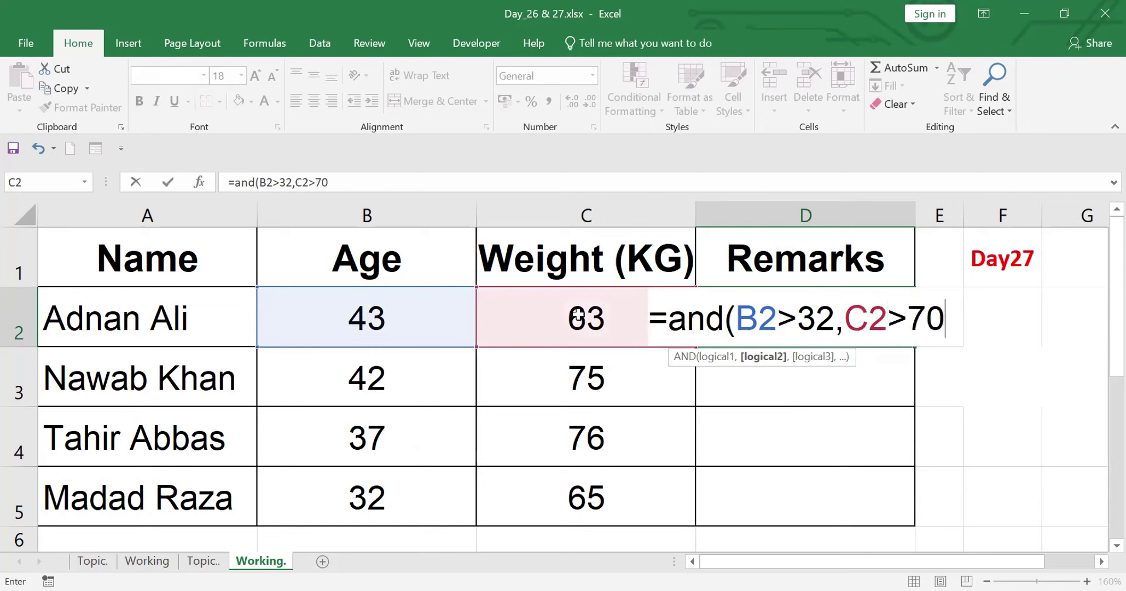
{"action": "type", "text": ")"}
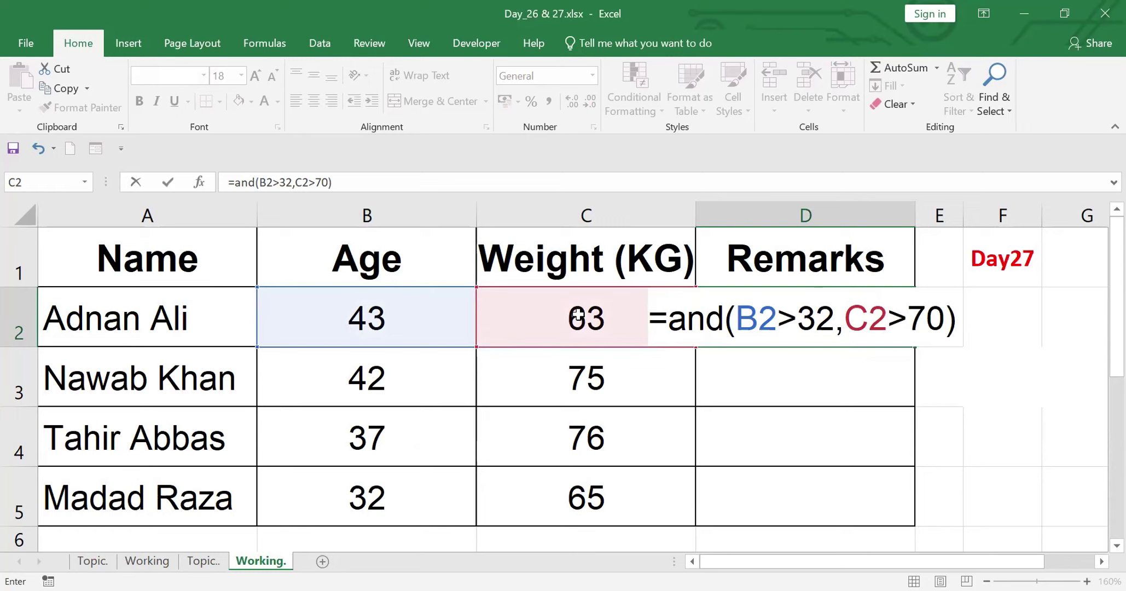
{"action": "key", "text": "Return"}
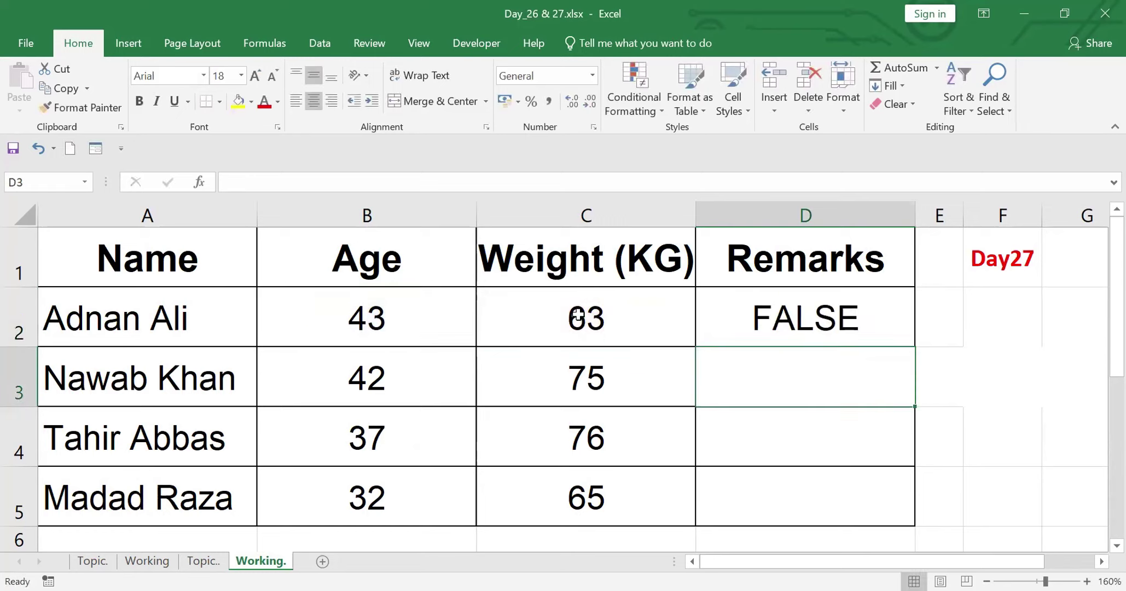
Step: Replace AND with OR in the D2 formula so it reads =OR(B2>32,C2>70)
{"action": "left_click", "coordinate": [774, 317]}
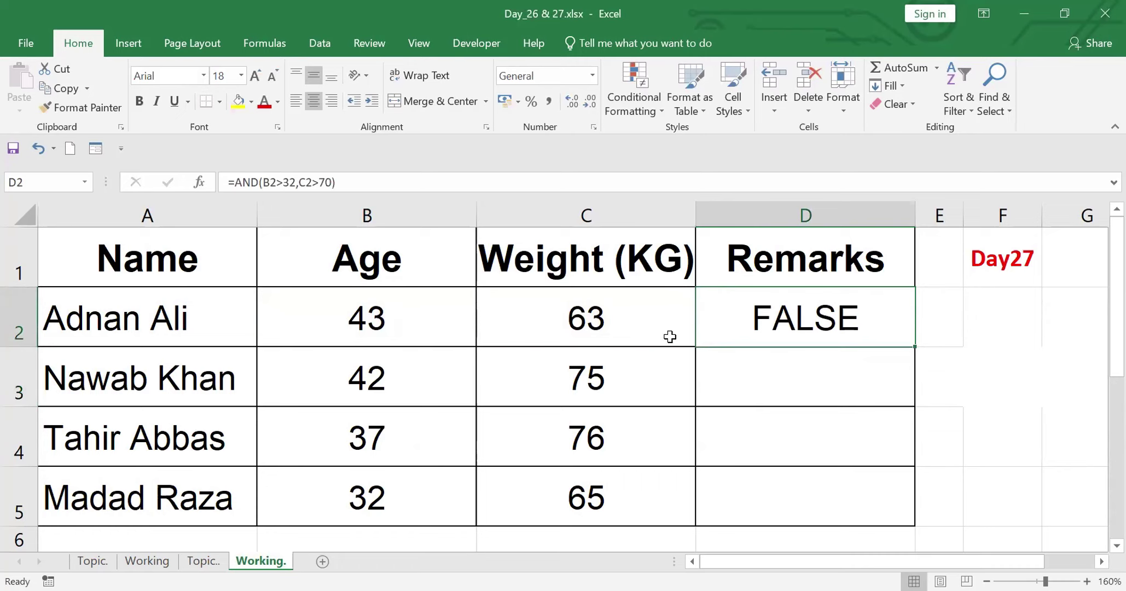
{"action": "left_click", "coordinate": [257, 182]}
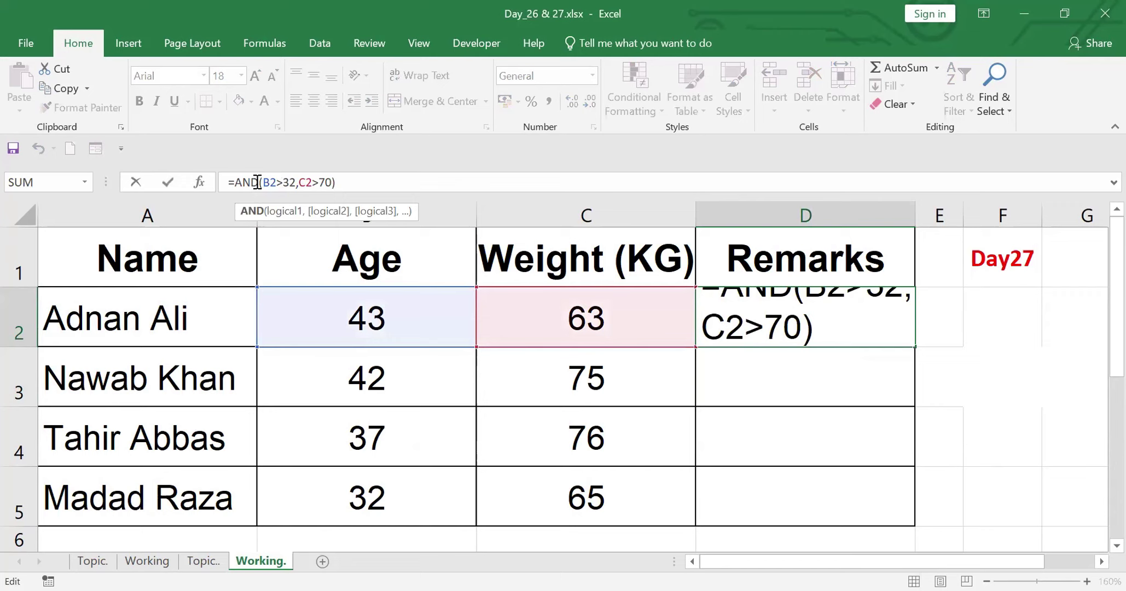
{"action": "key", "text": "BackSpace"}
{"action": "key", "text": "BackSpace"}
{"action": "key", "text": "BackSpace"}
{"action": "type", "text": "o"}
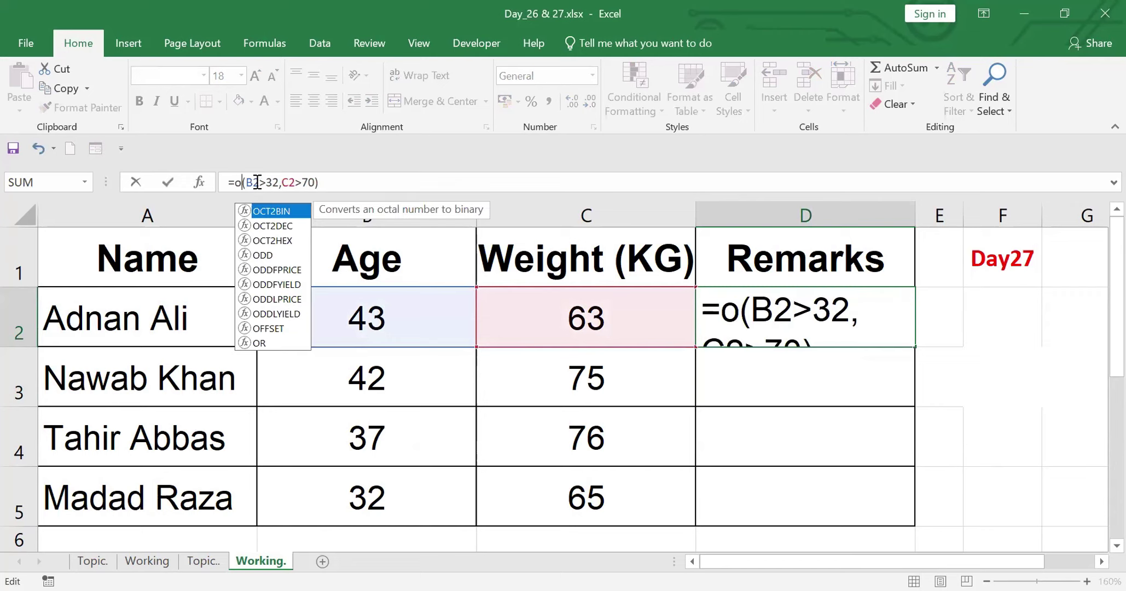
{"action": "type", "text": "r"}
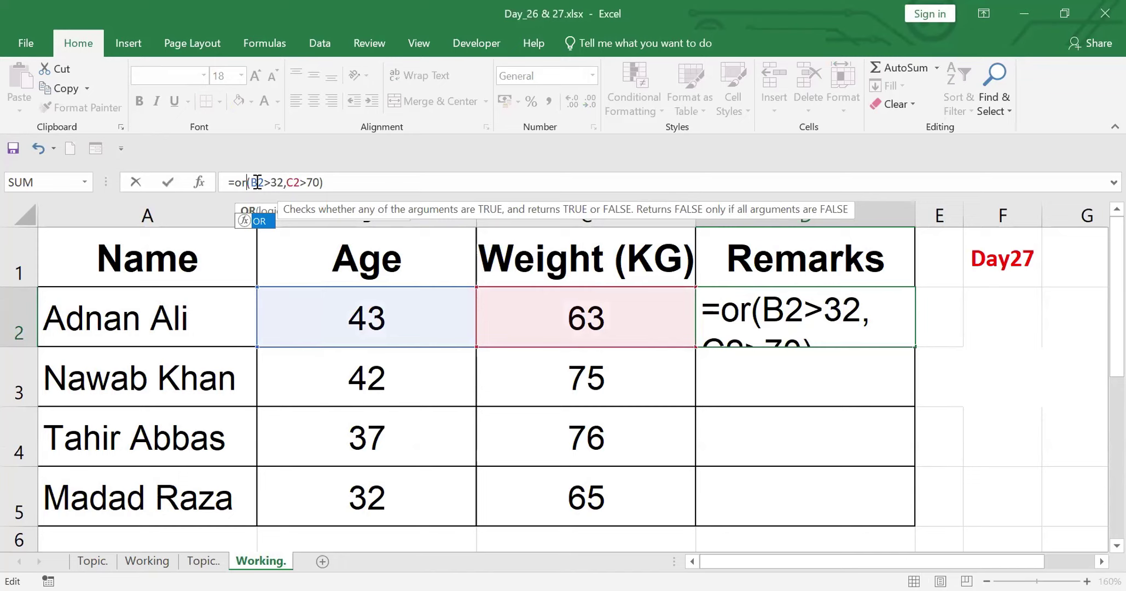
{"action": "key", "text": "Return"}
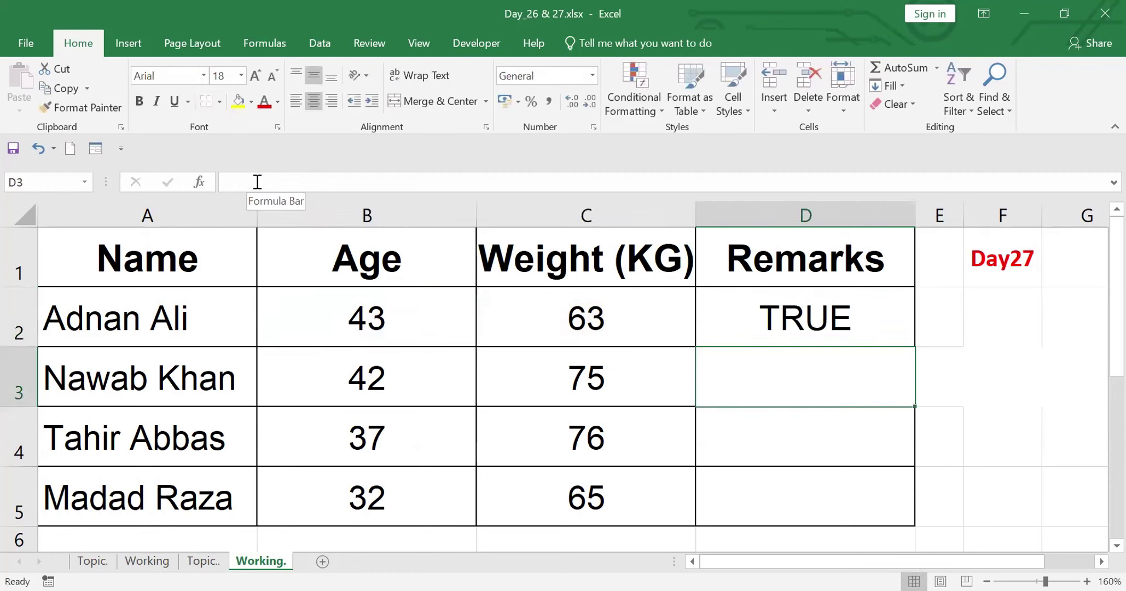
Step: Examine the OR formula in D2 and the age in B2 that it tests
{"action": "left_click", "coordinate": [778, 318]}
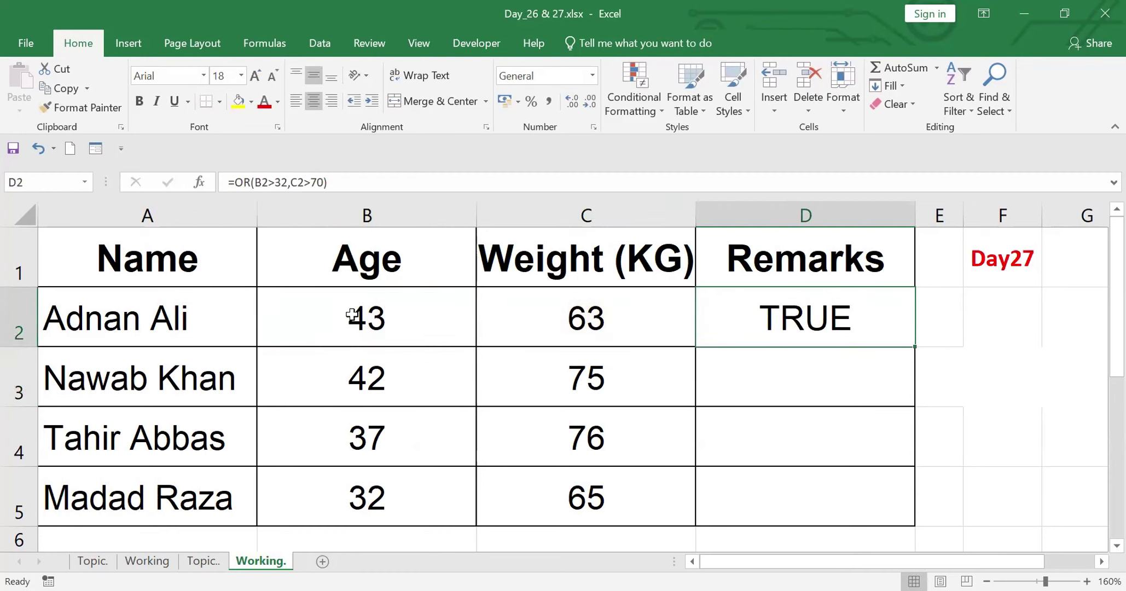
{"action": "left_click", "coordinate": [374, 320]}
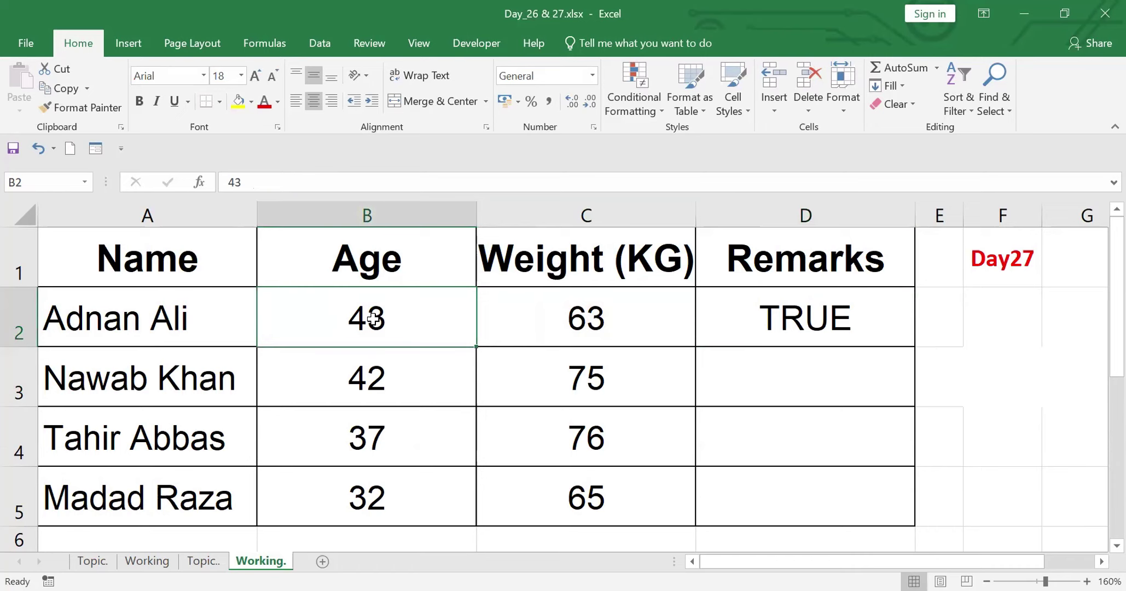
Step: Test the OR formula with an age of 25 in B2, and finally set that age to 32
{"action": "type", "text": "25"}
{"action": "left_click", "coordinate": [1018, 380]}
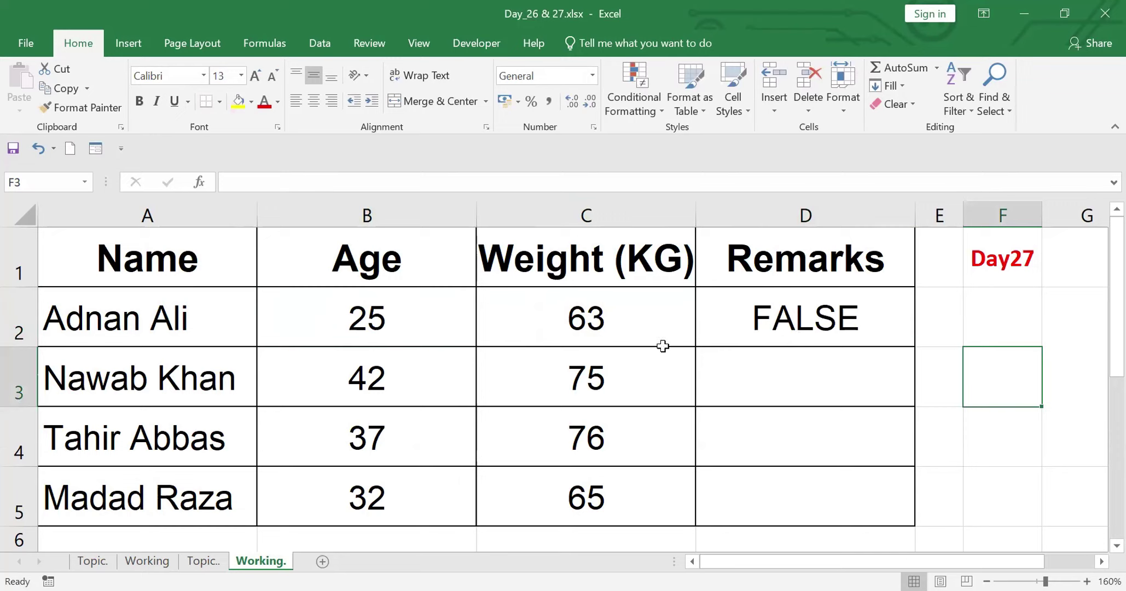
{"action": "left_click", "coordinate": [355, 322]}
{"action": "type", "text": "32"}
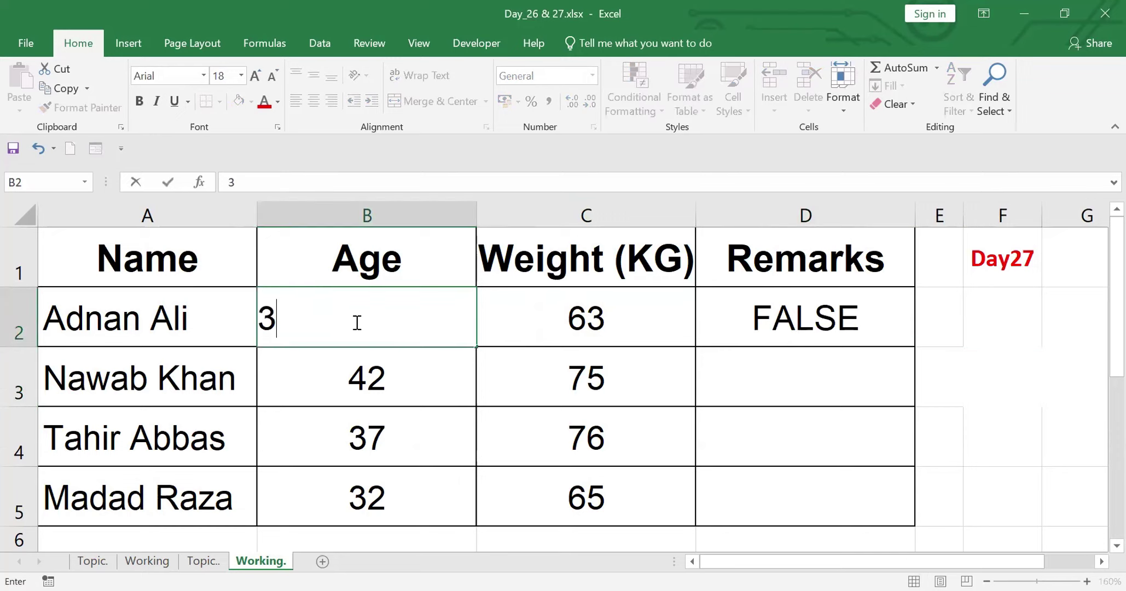
{"action": "left_click", "coordinate": [1039, 381]}
Step: Clear the OR formula from D2 in the Remarks column
{"action": "left_click", "coordinate": [811, 318]}
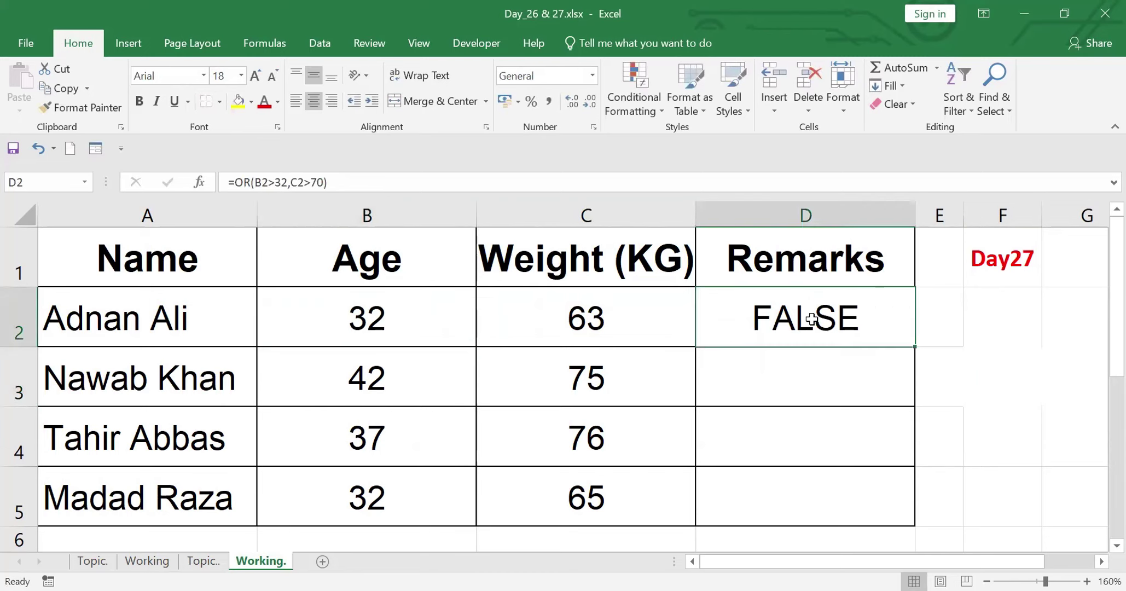
{"action": "key", "text": "Delete"}
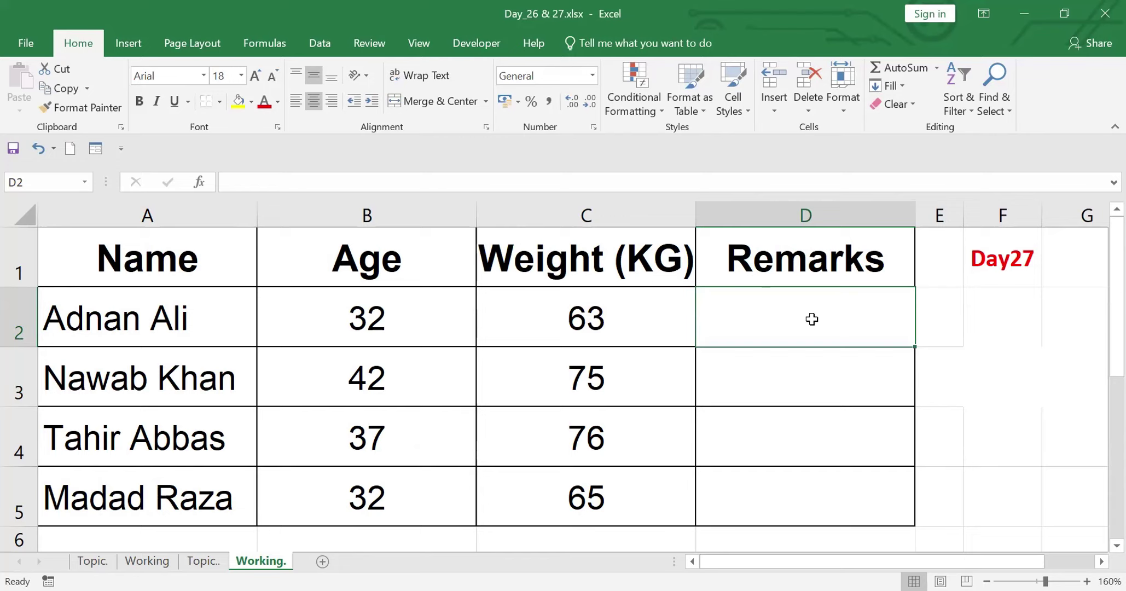
{"action": "type", "text": "a"}
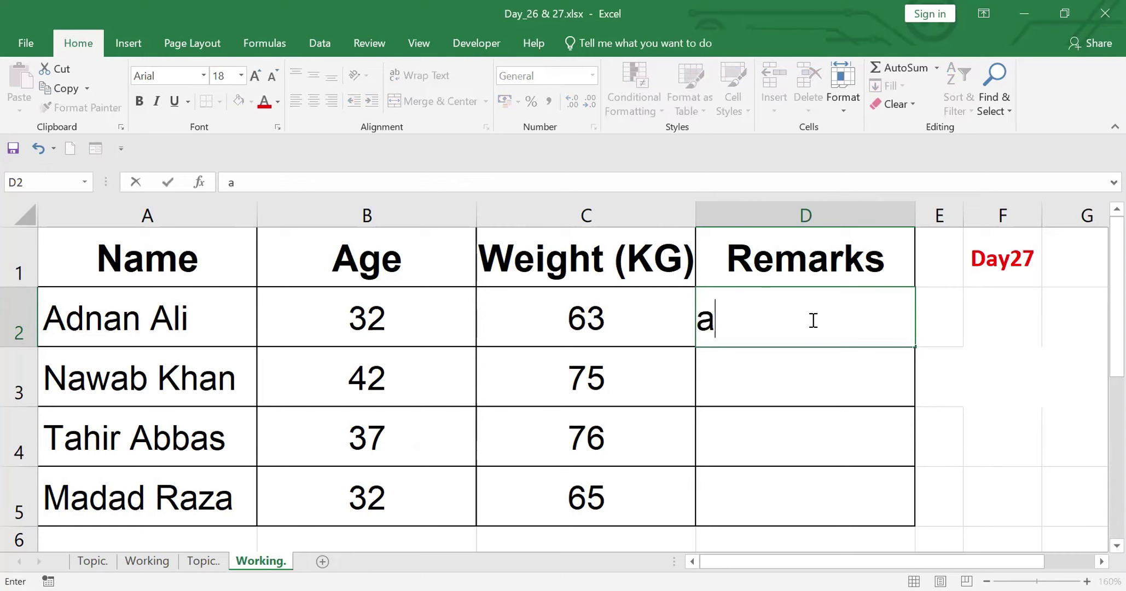
{"action": "type", "text": "nd"}
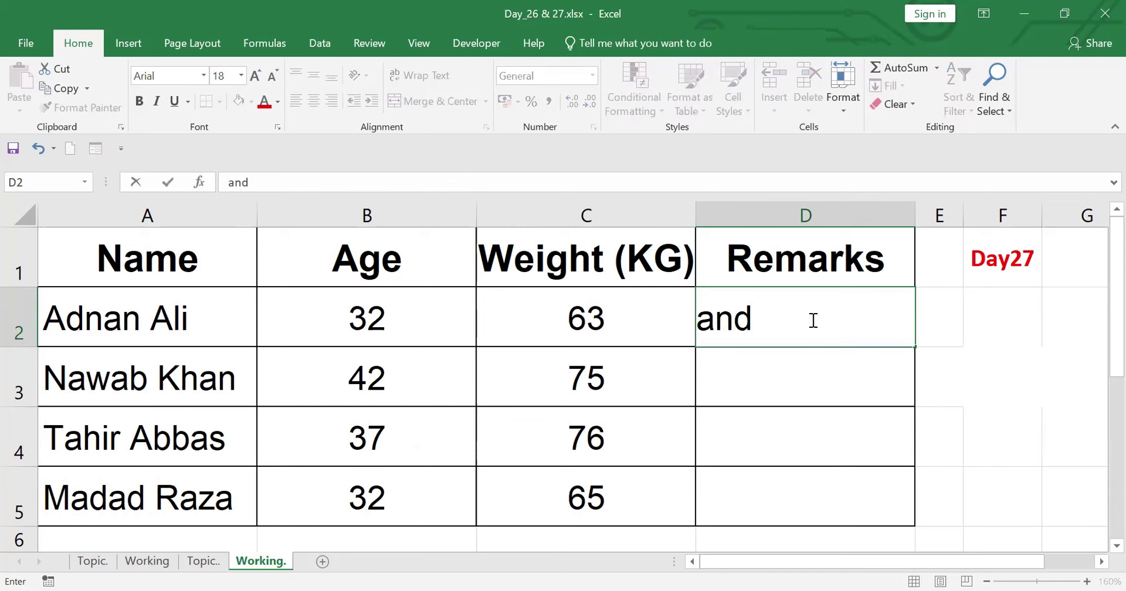
{"action": "key", "text": "BackSpace"}
{"action": "key", "text": "BackSpace"}
{"action": "key", "text": "BackSpace"}
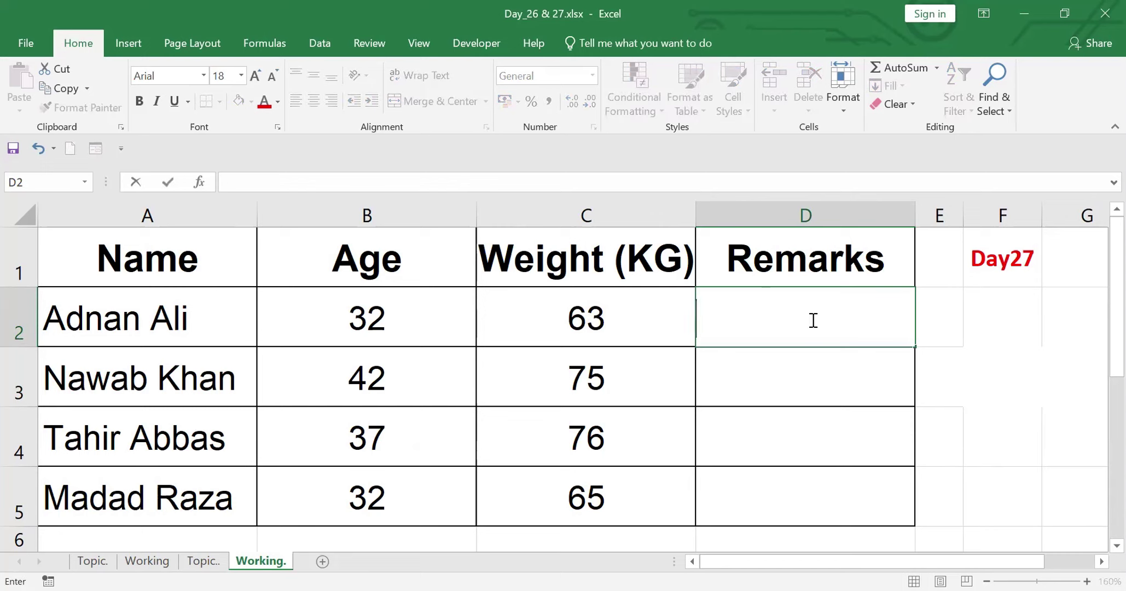
Step: Enter =AND(B2>32,C2>70) in D2 to require both the age and the weight condition for the first person
{"action": "type", "text": "="}
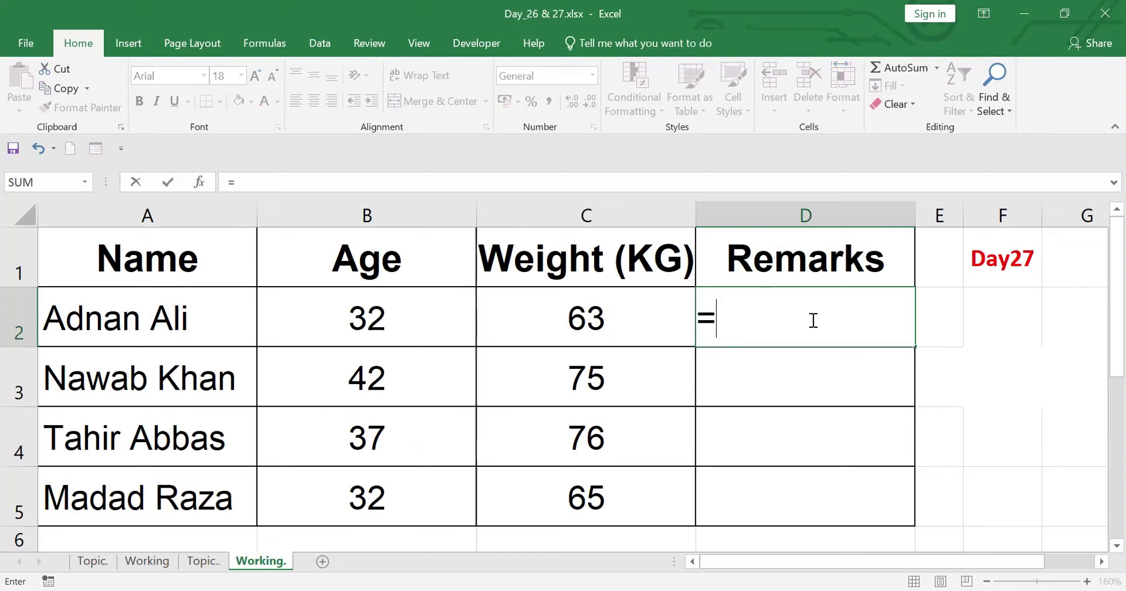
{"action": "type", "text": "a"}
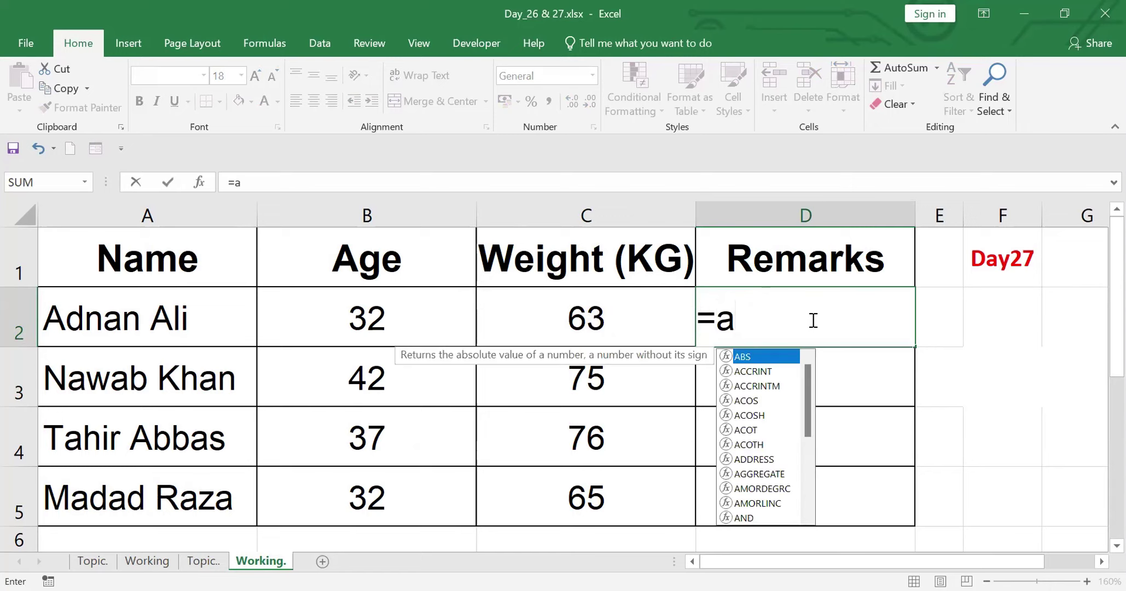
{"action": "type", "text": "nd("}
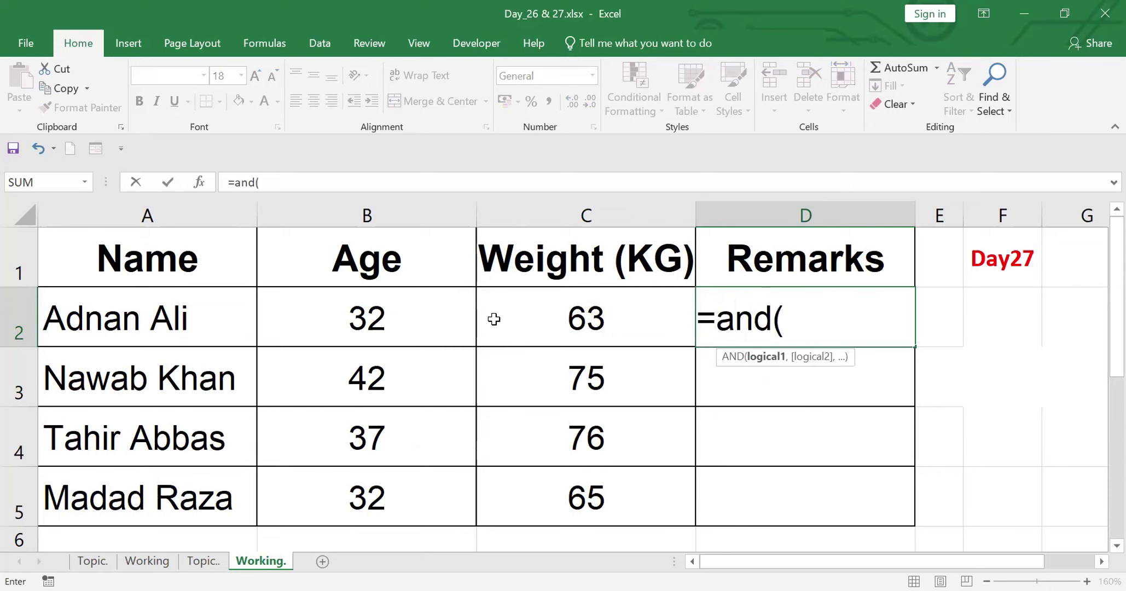
{"action": "left_click", "coordinate": [362, 320]}
{"action": "type", "text": ">"}
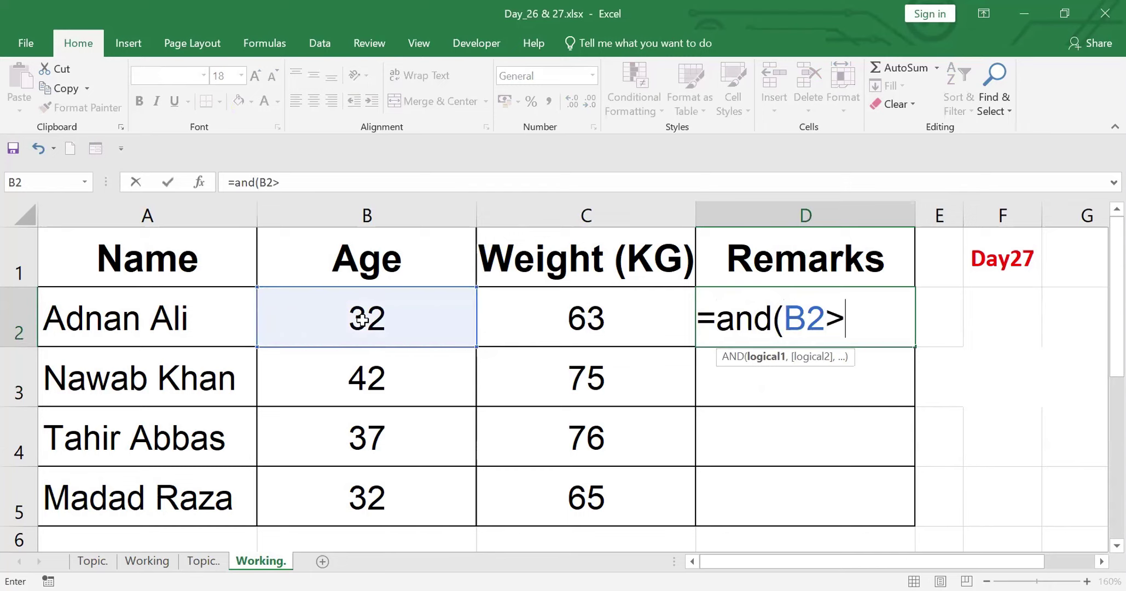
{"action": "type", "text": "32"}
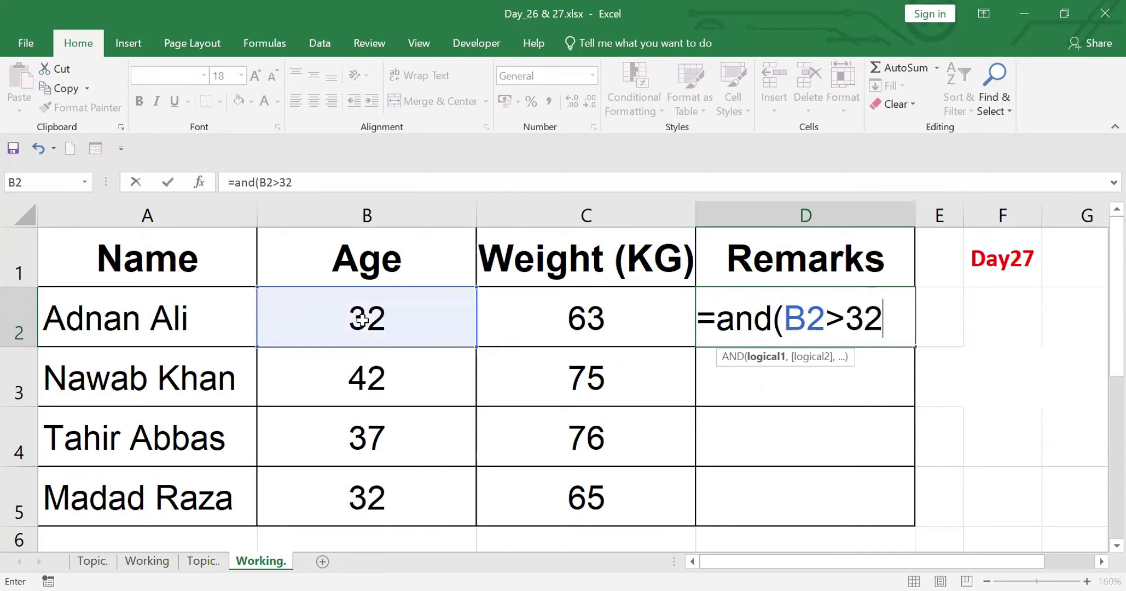
{"action": "type", "text": ","}
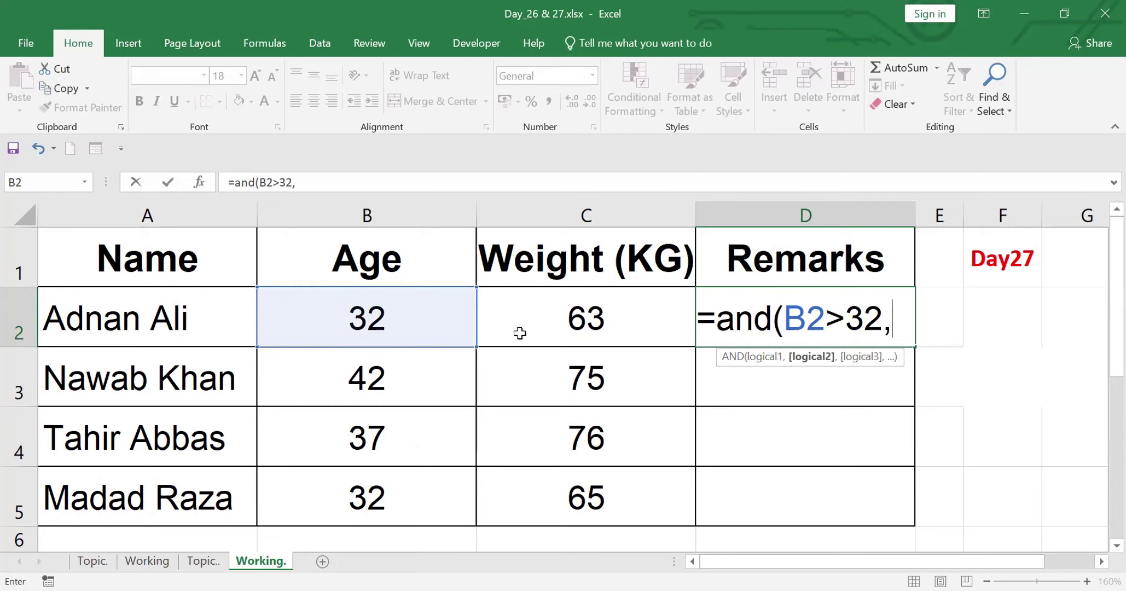
{"action": "left_click", "coordinate": [593, 313]}
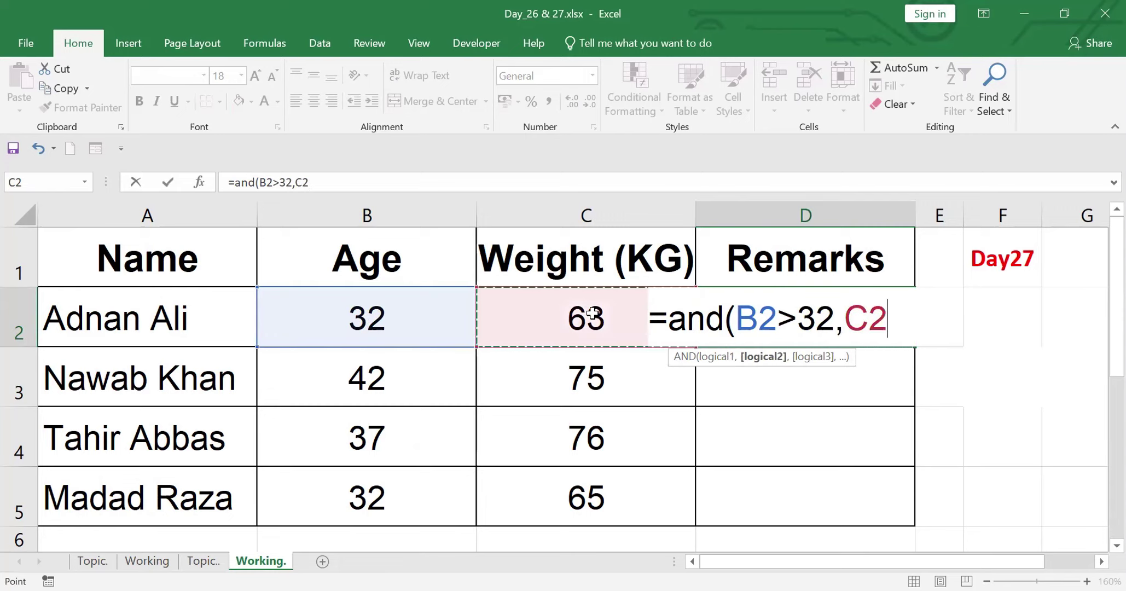
{"action": "type", "text": ">70"}
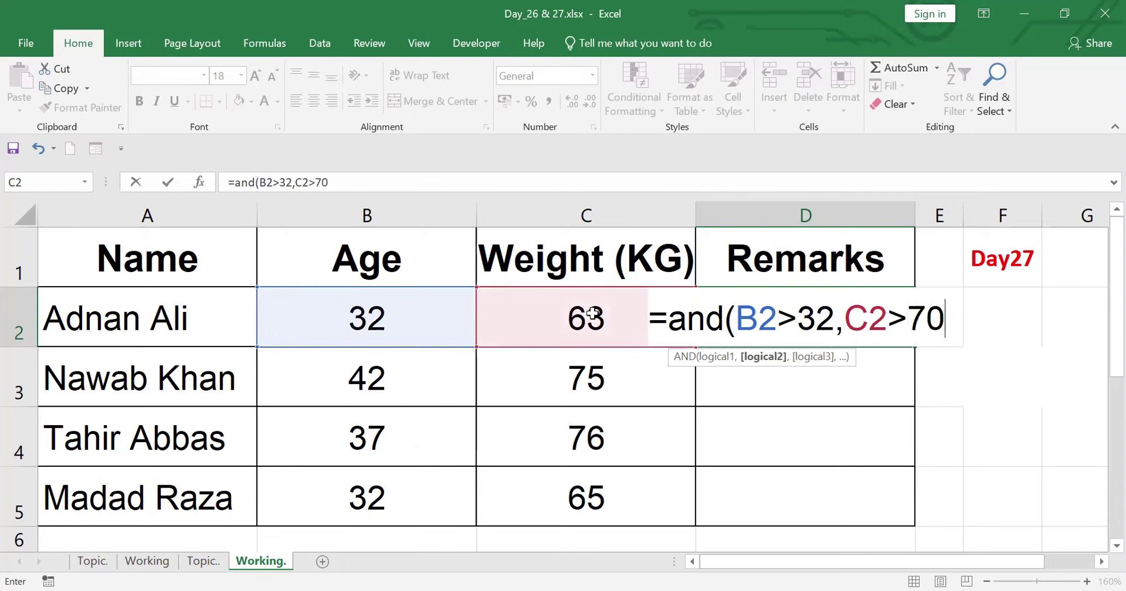
{"action": "type", "text": ")"}
{"action": "key", "text": "Return"}
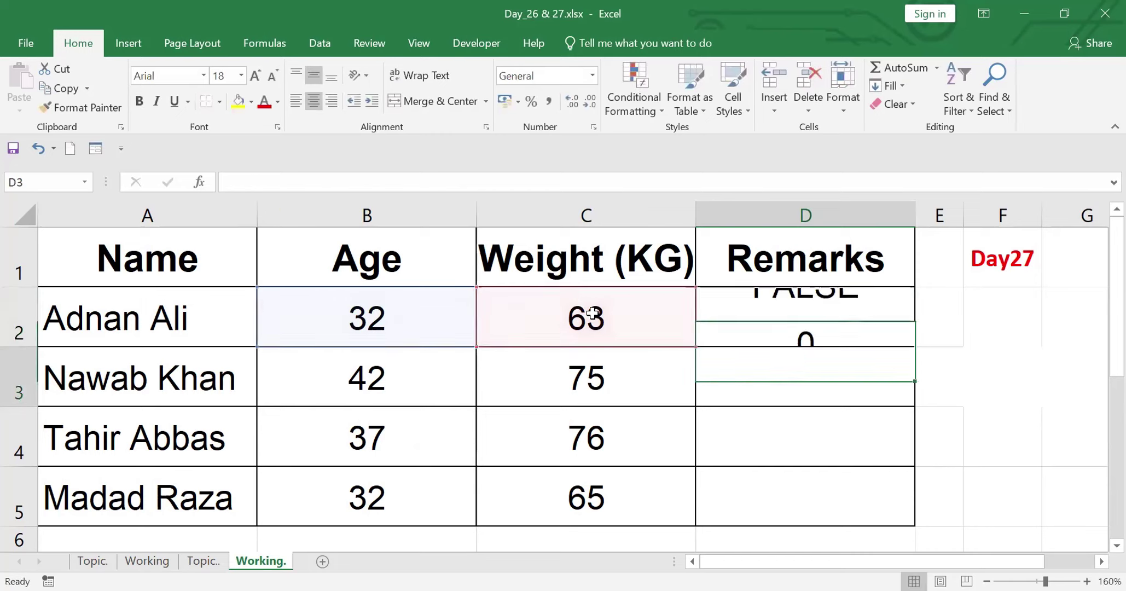
Step: Fill the AND formula from D2 down through D5 for the remaining people in the Remarks column
{"action": "left_click", "coordinate": [841, 313]}
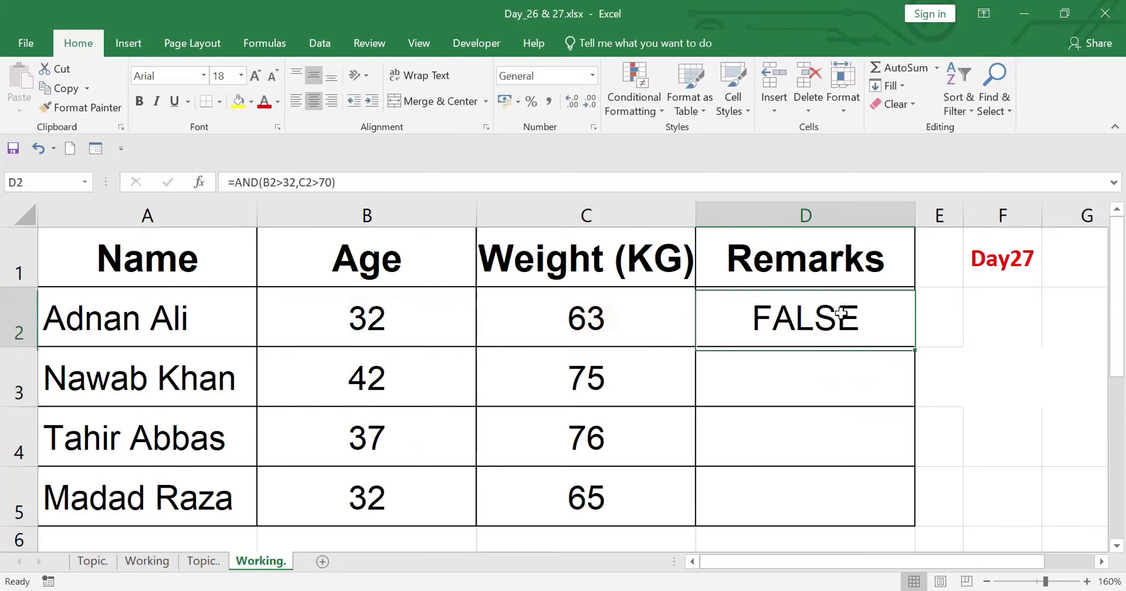
{"action": "double_click", "coordinate": [916, 349]}
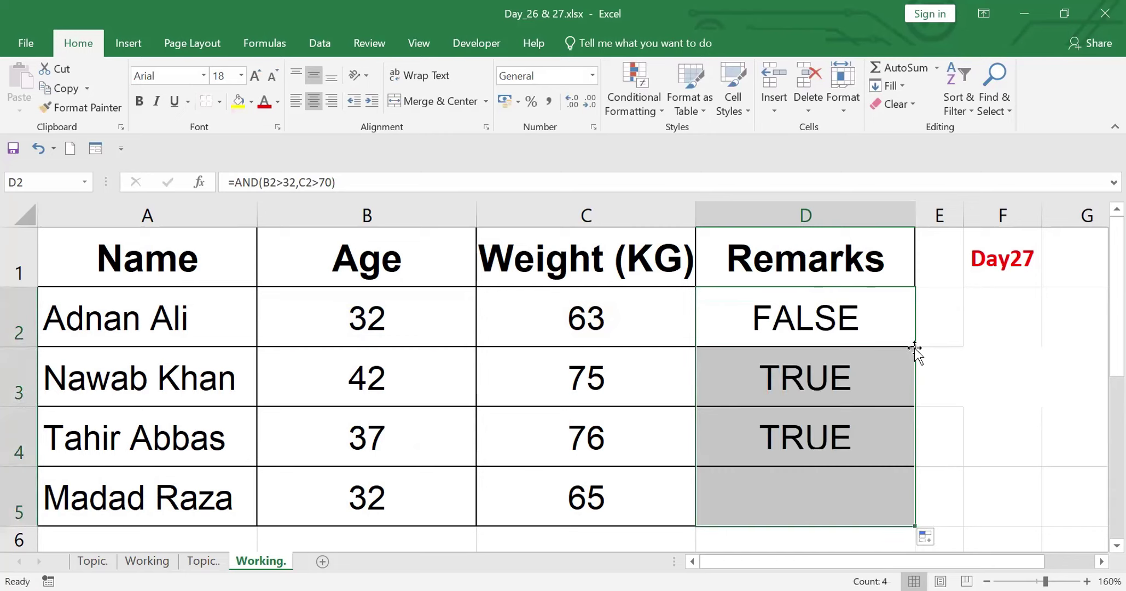
{"action": "left_click", "coordinate": [816, 365]}
{"action": "left_click_drag", "start_coordinate": [815, 365], "coordinate": [815, 425]}
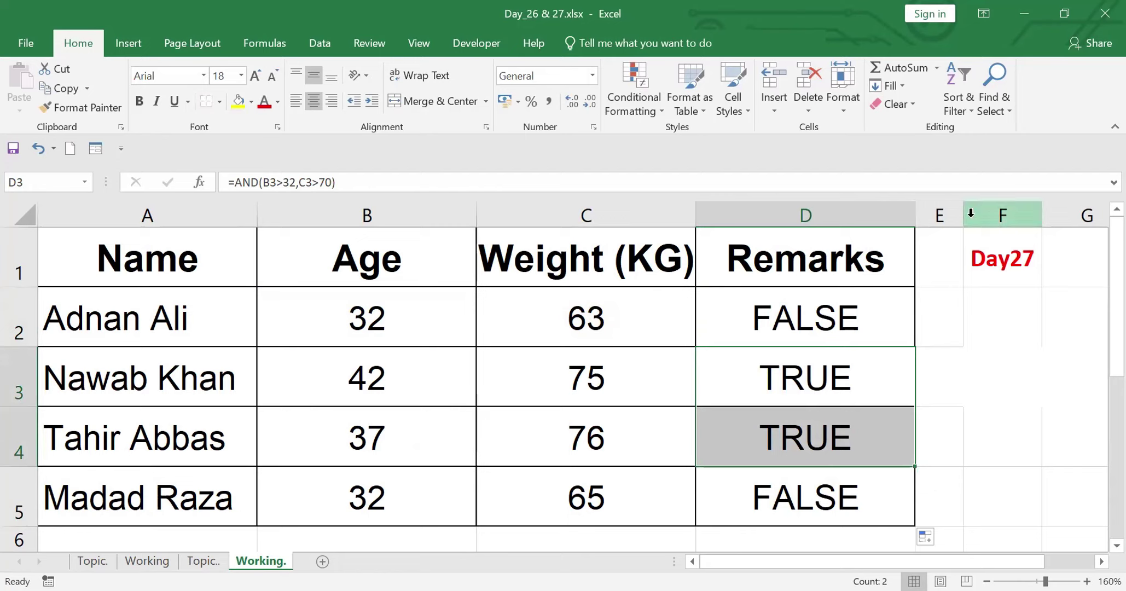
Step: Widen column E and start an IF formula in E2 with AND(B2>32,C2>70) as its logical test
{"action": "left_click_drag", "start_coordinate": [962, 213], "coordinate": [1065, 214]}
{"action": "left_click", "coordinate": [973, 314]}
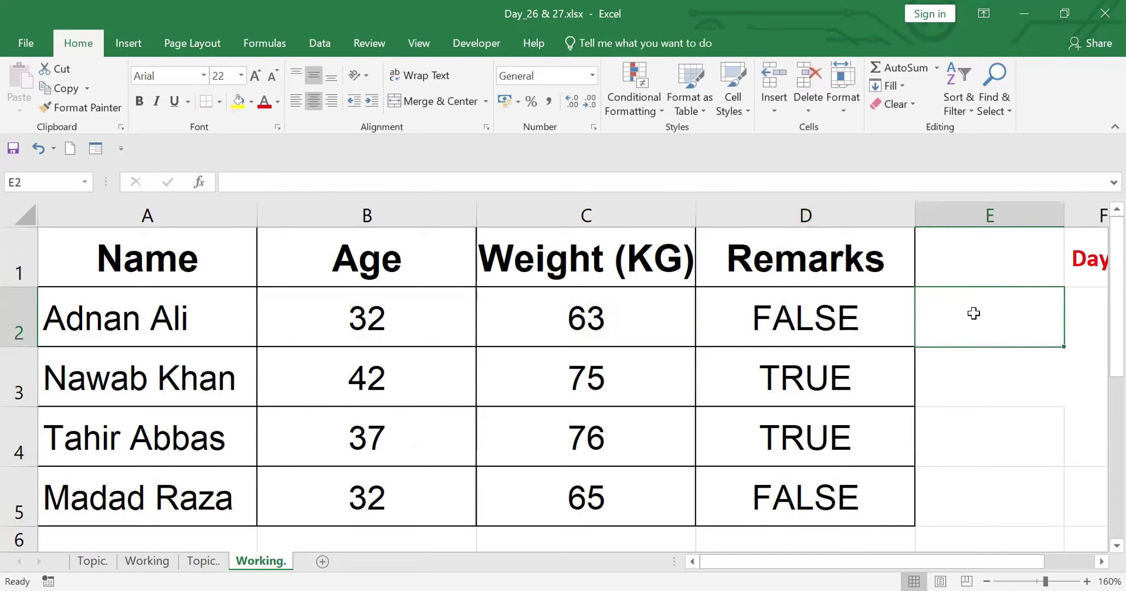
{"action": "type", "text": "="}
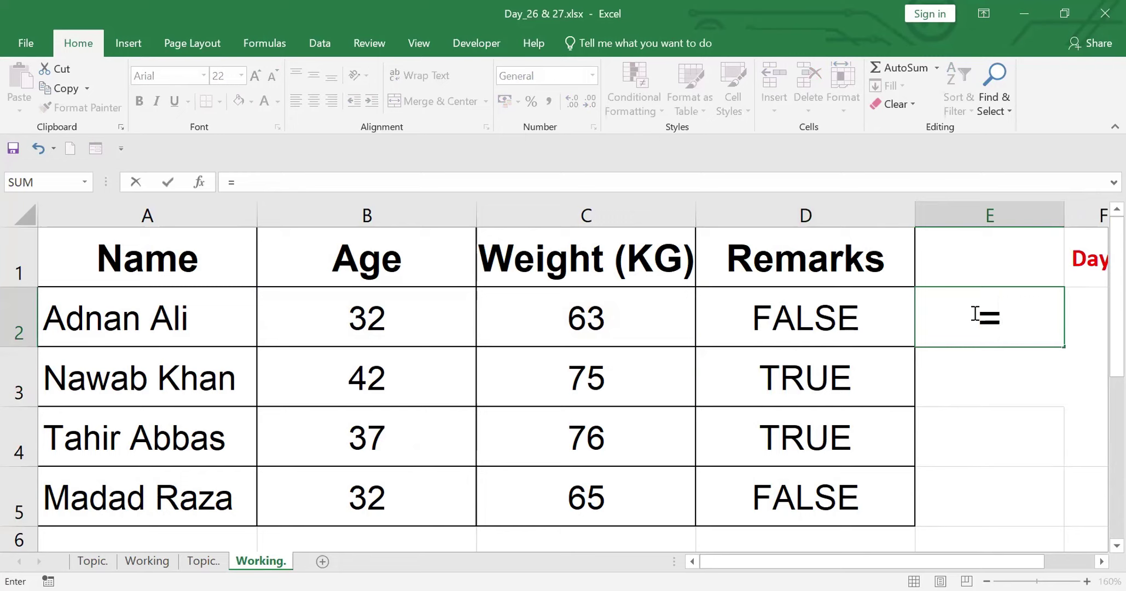
{"action": "type", "text": "if"}
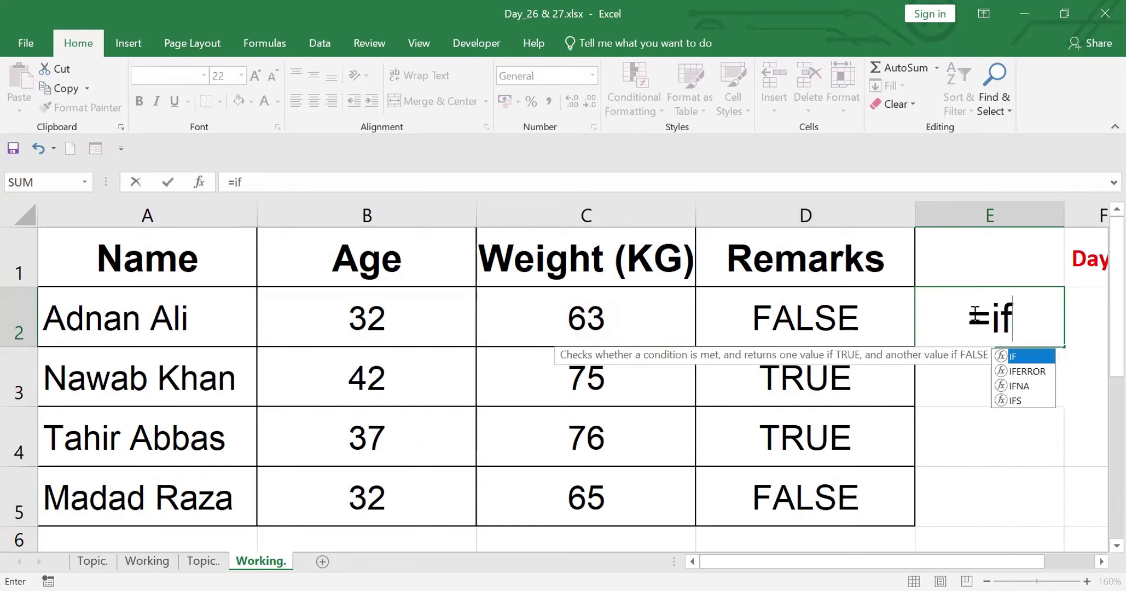
{"action": "type", "text": "("}
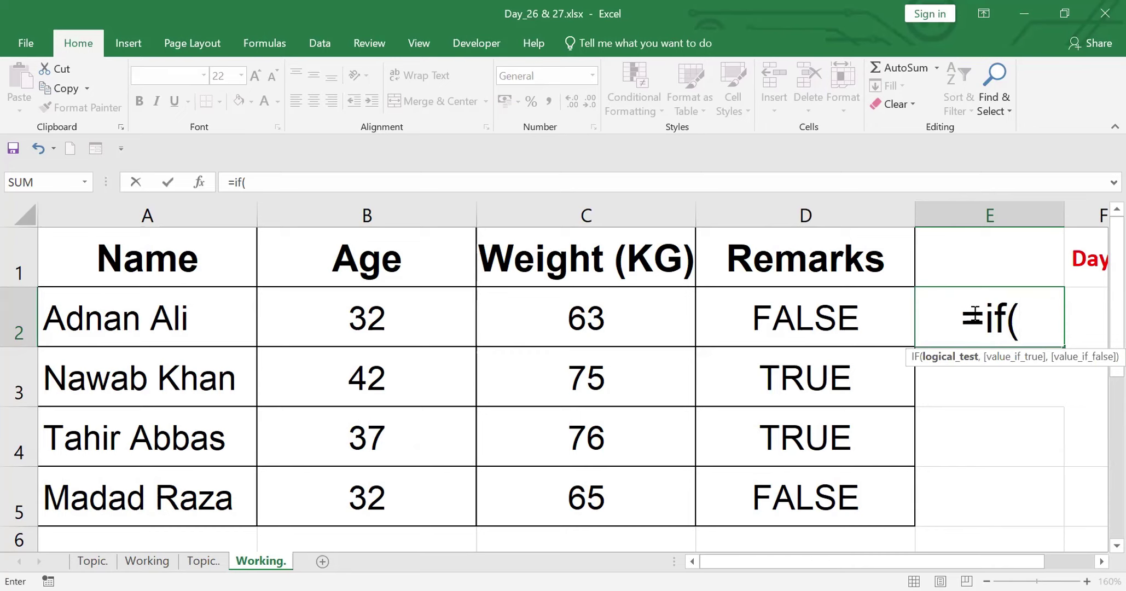
{"action": "type", "text": "and("}
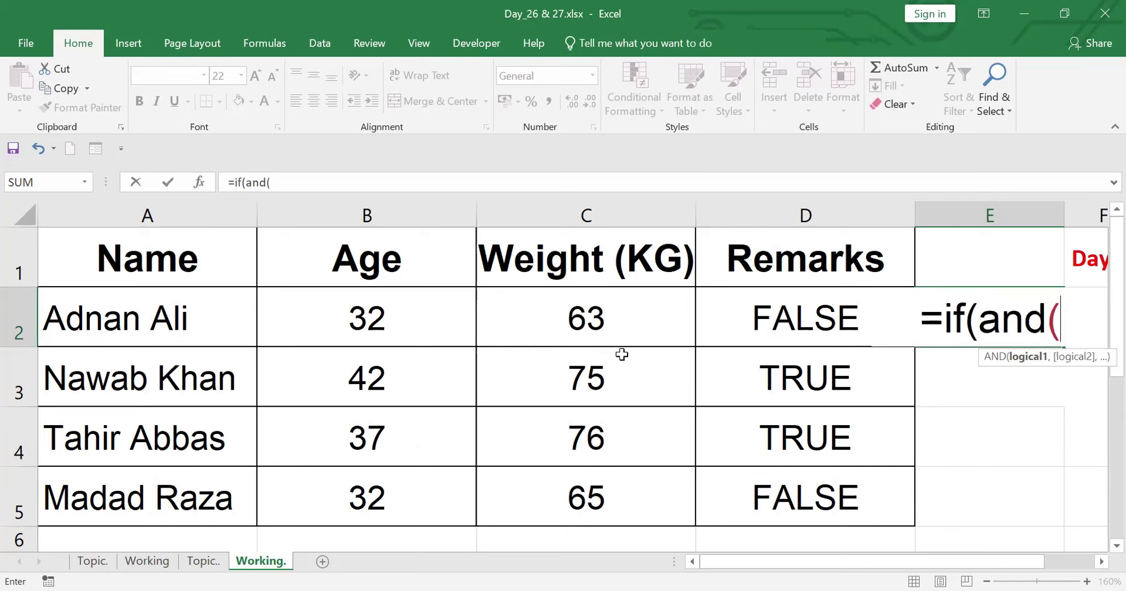
{"action": "left_click", "coordinate": [365, 308]}
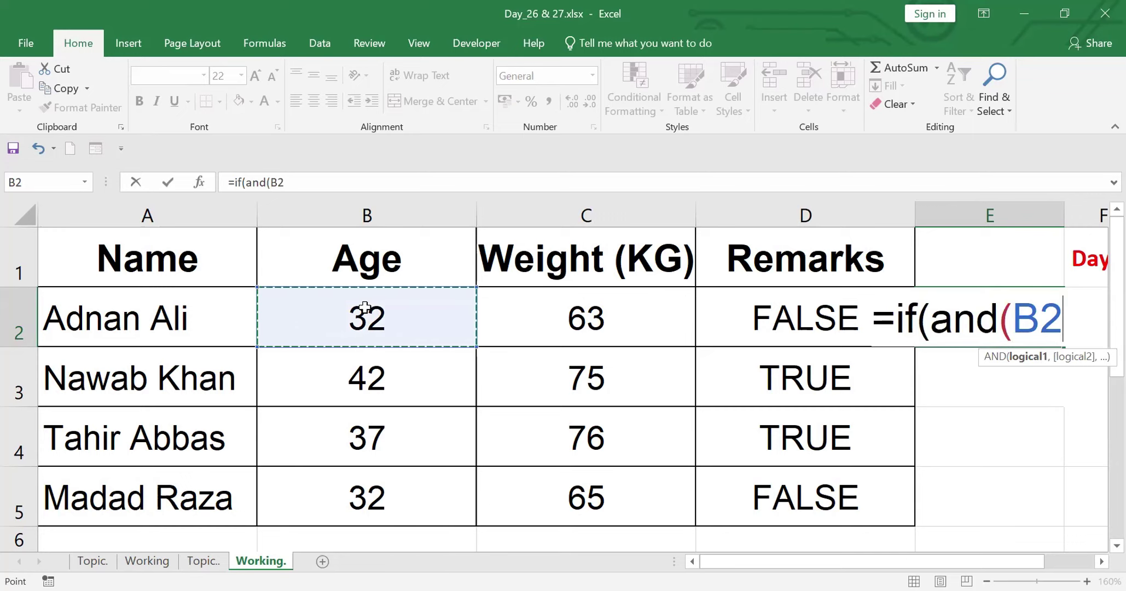
{"action": "type", "text": ">32"}
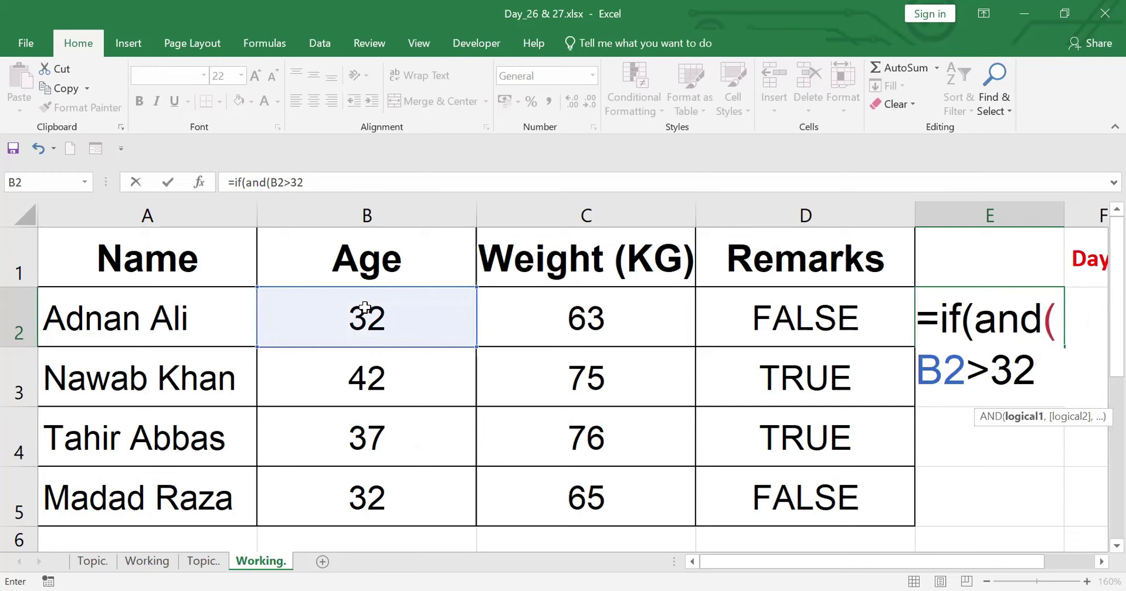
{"action": "type", "text": ",C2"}
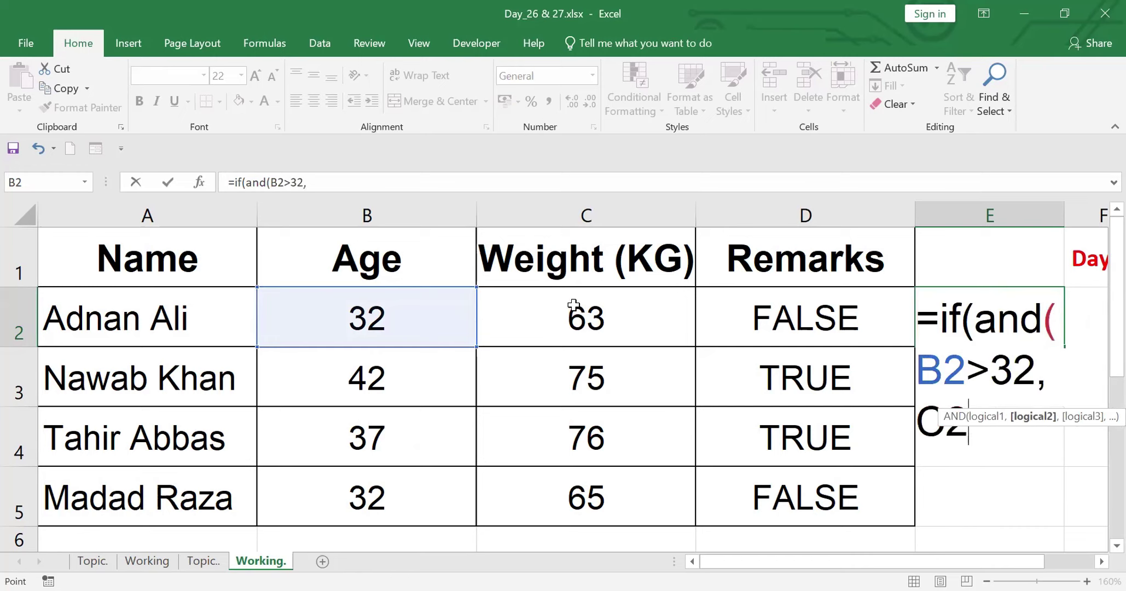
{"action": "left_click", "coordinate": [573, 305]}
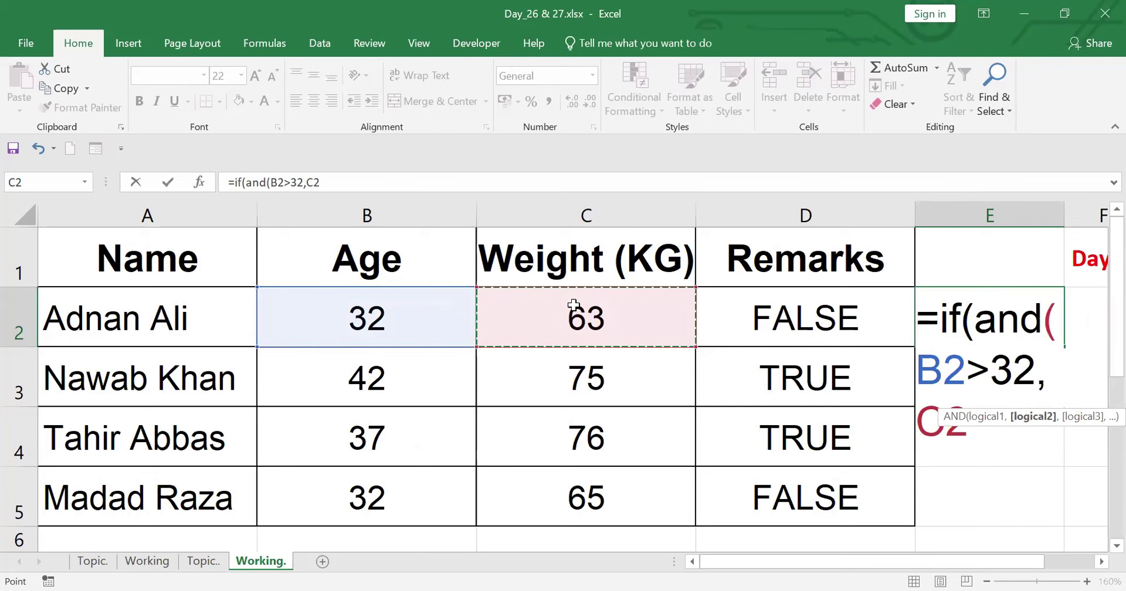
{"action": "type", "text": ">70)"}
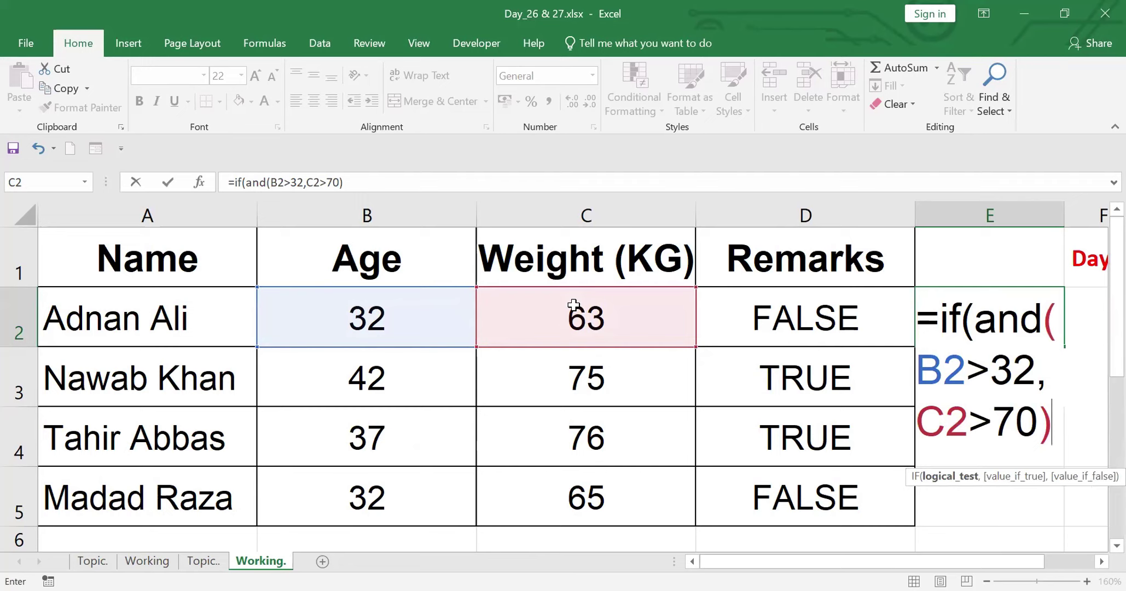
Step: Complete the IF formula in E2 with "Fit" as the value if true and "Not Fit" as the value if false
{"action": "type", "text": ",\""}
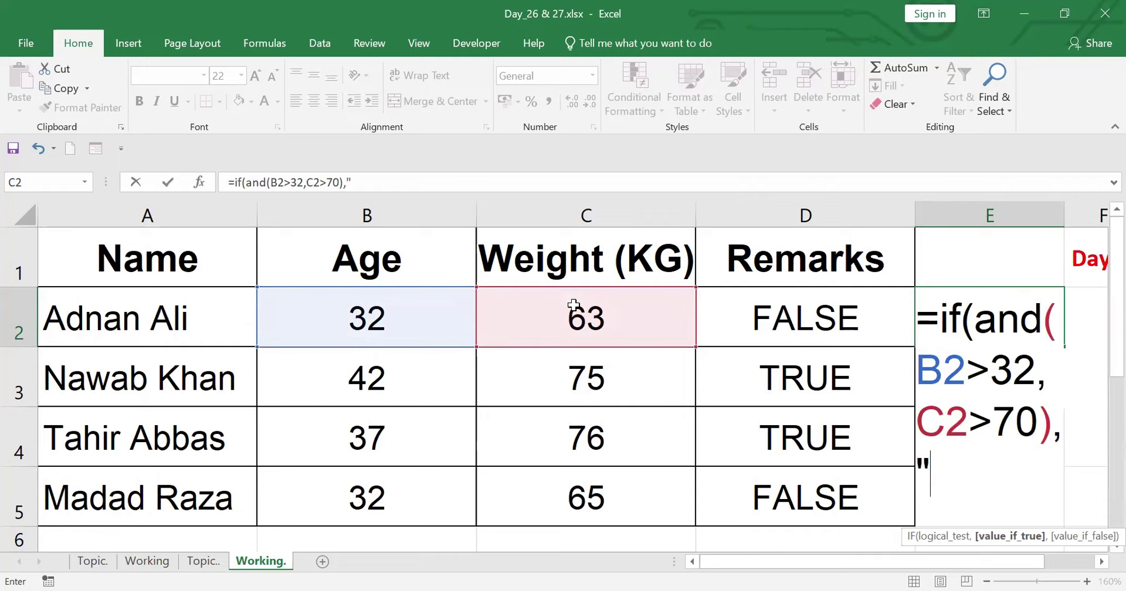
{"action": "type", "text": "Fit"}
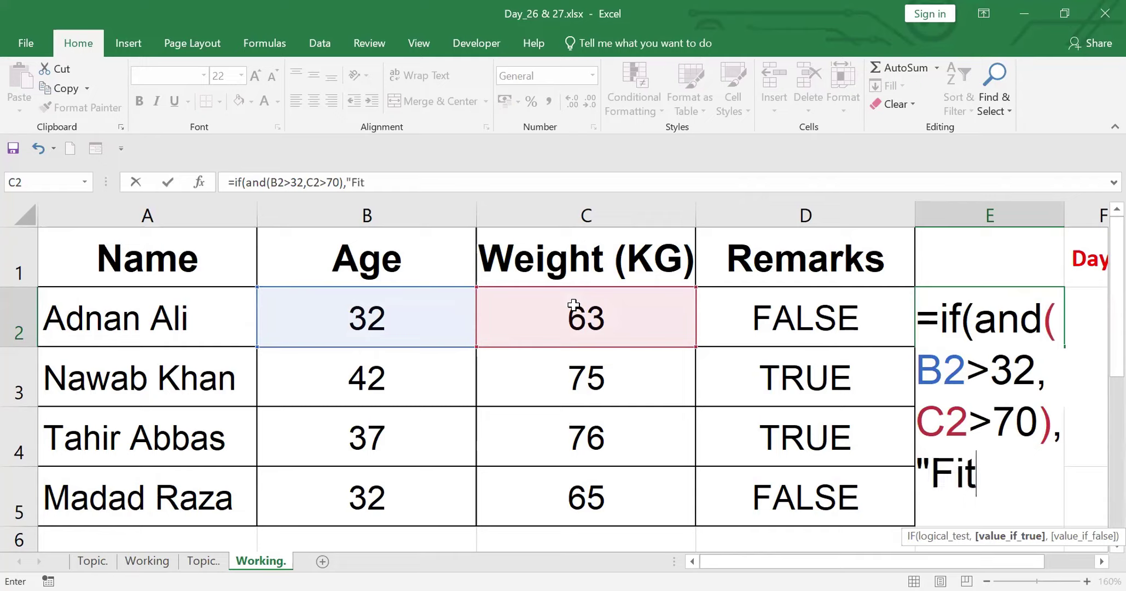
{"action": "type", "text": "\","}
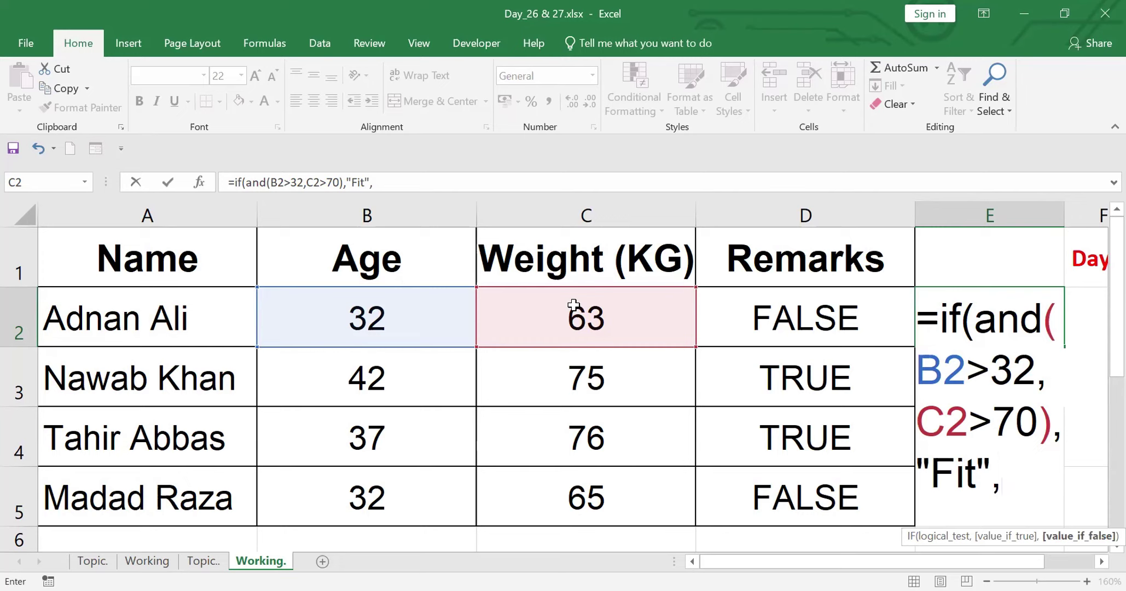
{"action": "type", "text": "\"Not "}
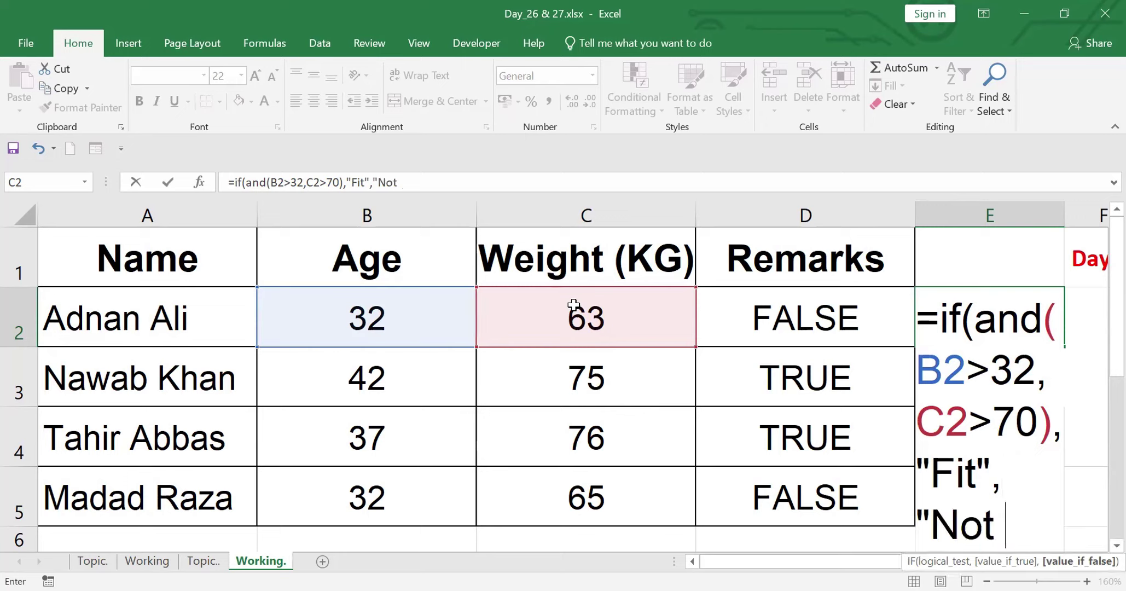
{"action": "type", "text": "Fit"}
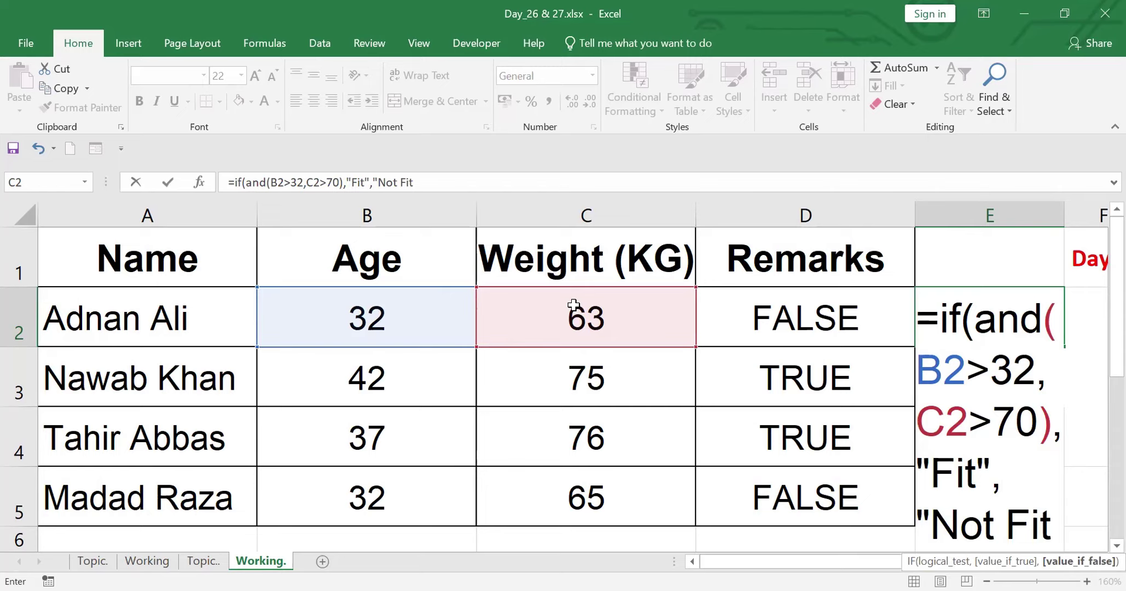
{"action": "type", "text": "\""}
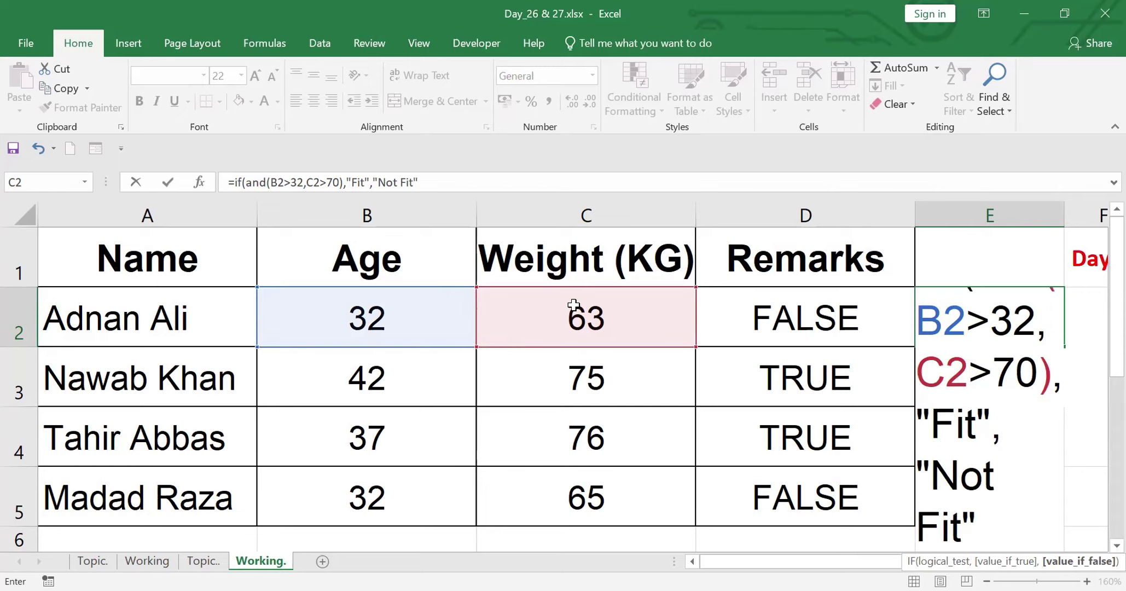
{"action": "type", "text": ")"}
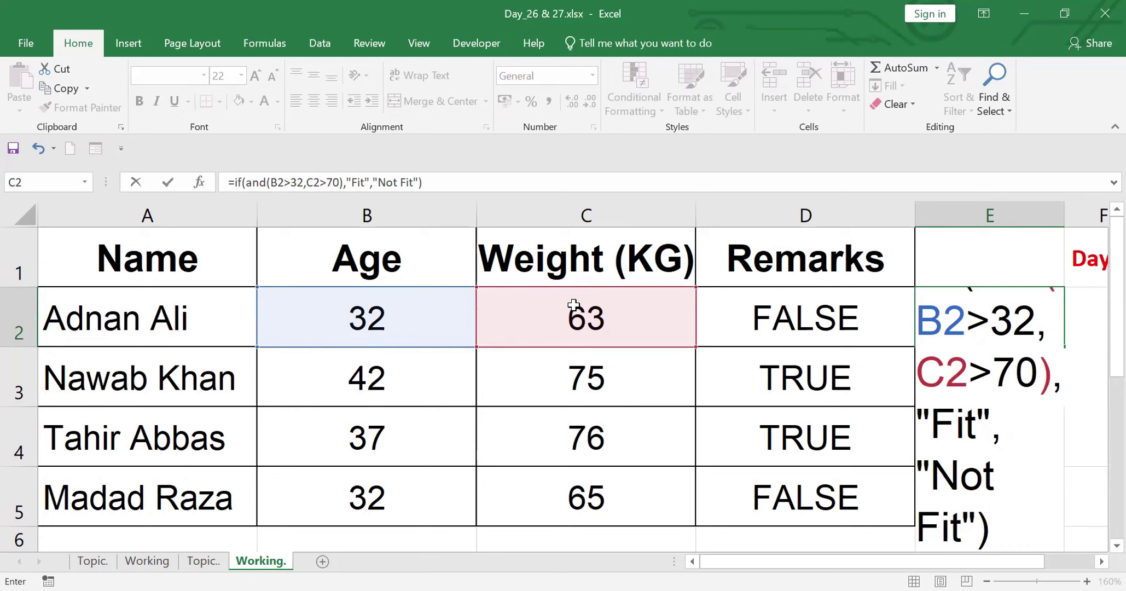
{"action": "key", "text": "Return"}
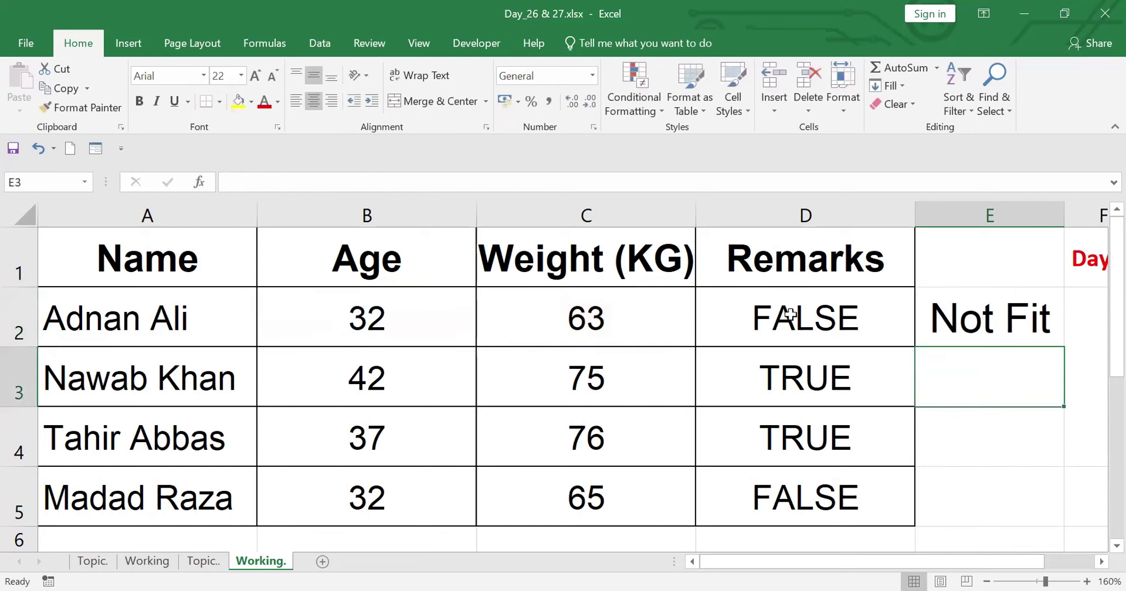
Step: Fill the IF/AND formula from E2 down through E5 for the remaining people
{"action": "left_click", "coordinate": [1043, 318]}
{"action": "left_click_drag", "start_coordinate": [1064, 346], "coordinate": [1069, 382]}
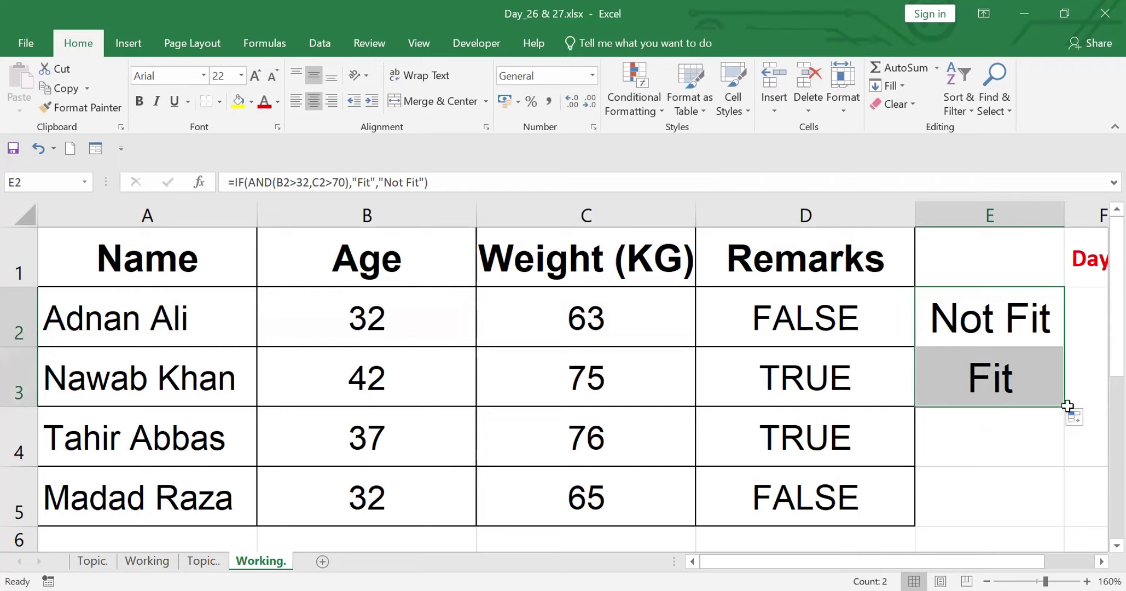
{"action": "left_click_drag", "start_coordinate": [1068, 408], "coordinate": [1065, 457]}
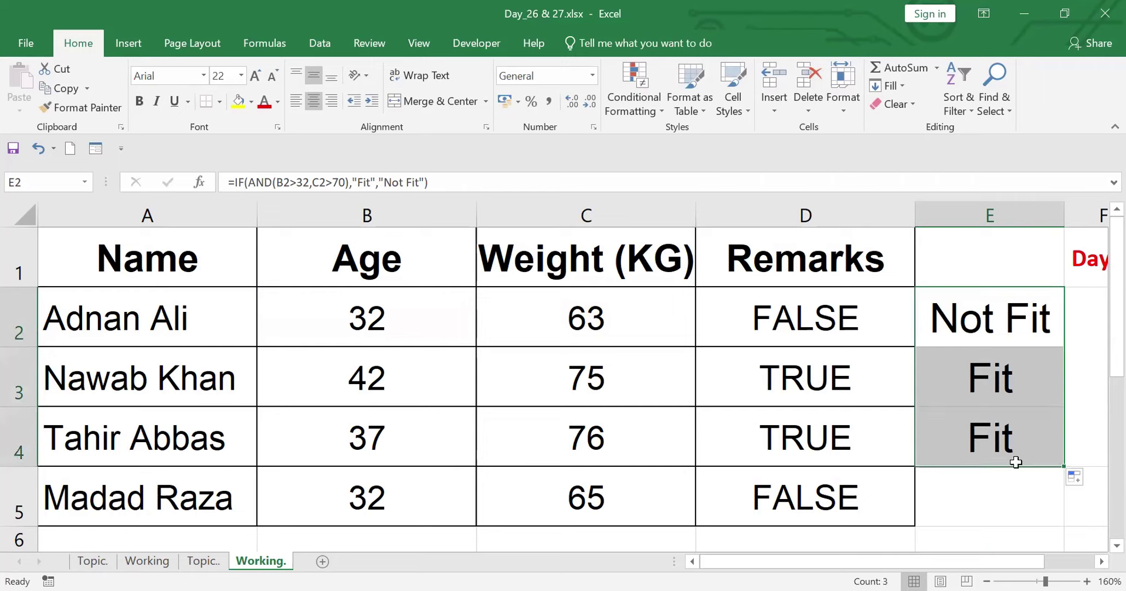
{"action": "left_click_drag", "start_coordinate": [1064, 468], "coordinate": [1051, 522]}
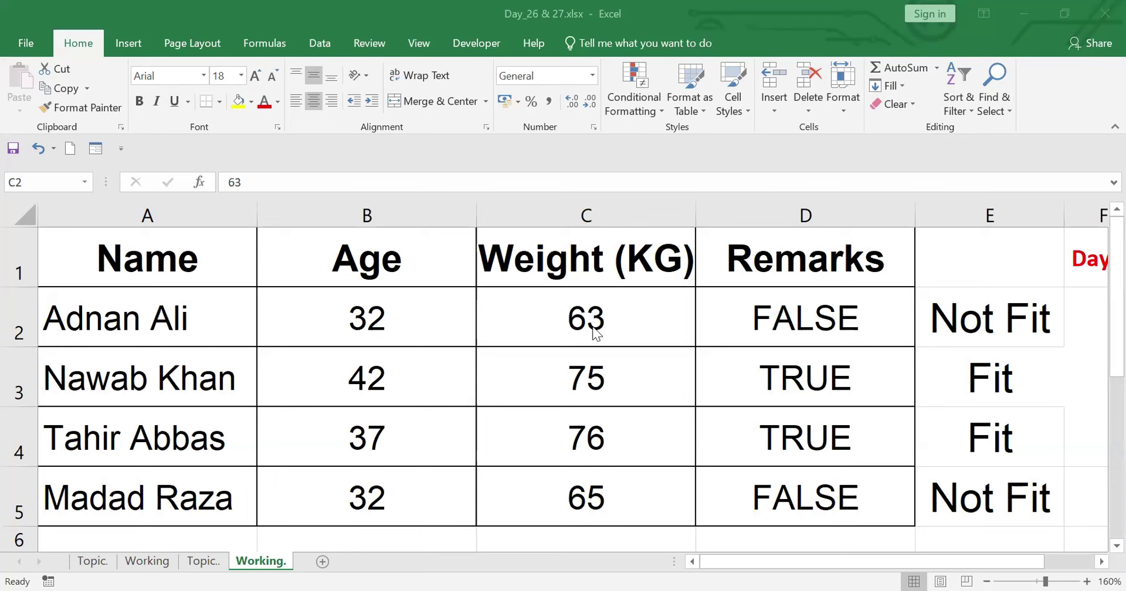
Step: Set the first person's weight in C2 to 75 and age in B2 to 35 to test the formulas
{"action": "type", "text": "35"}
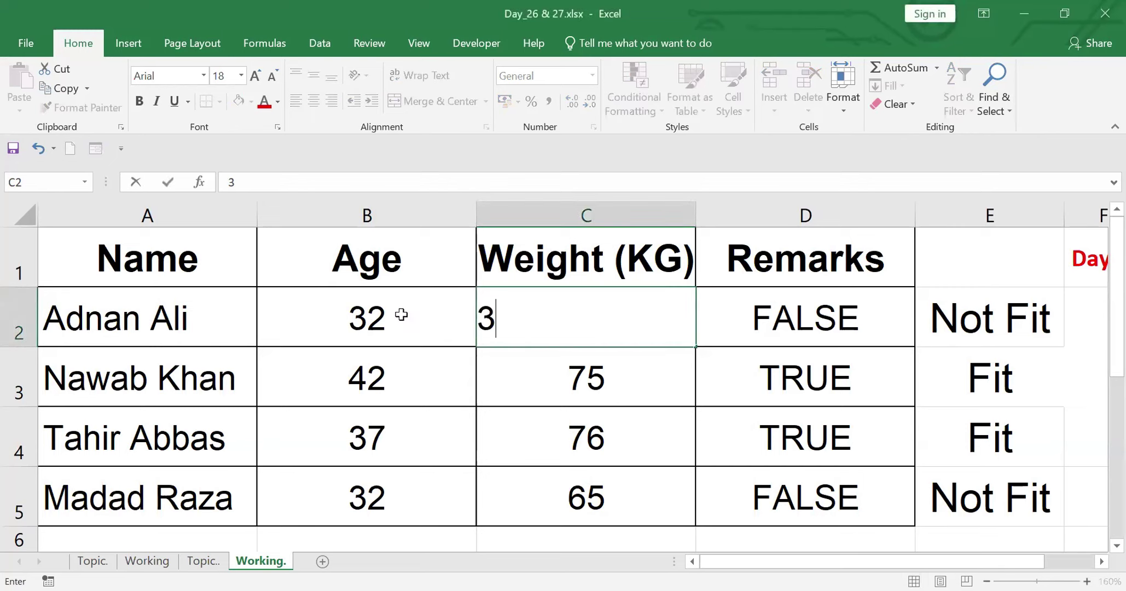
{"action": "key", "text": "BackSpace"}
{"action": "key", "text": "BackSpace"}
{"action": "type", "text": "75"}
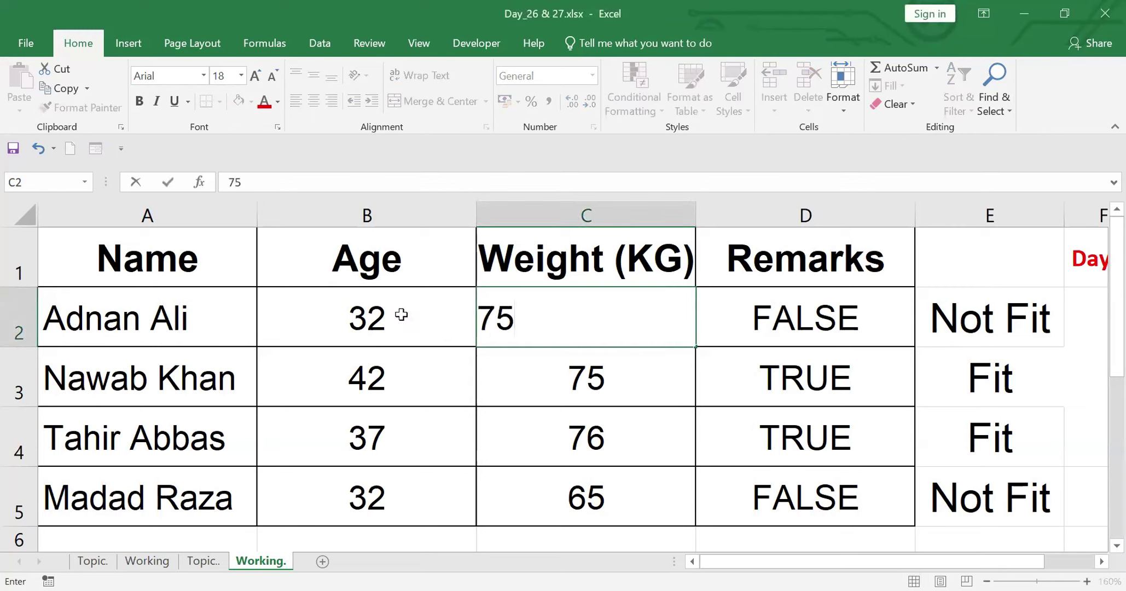
{"action": "left_click", "coordinate": [374, 318]}
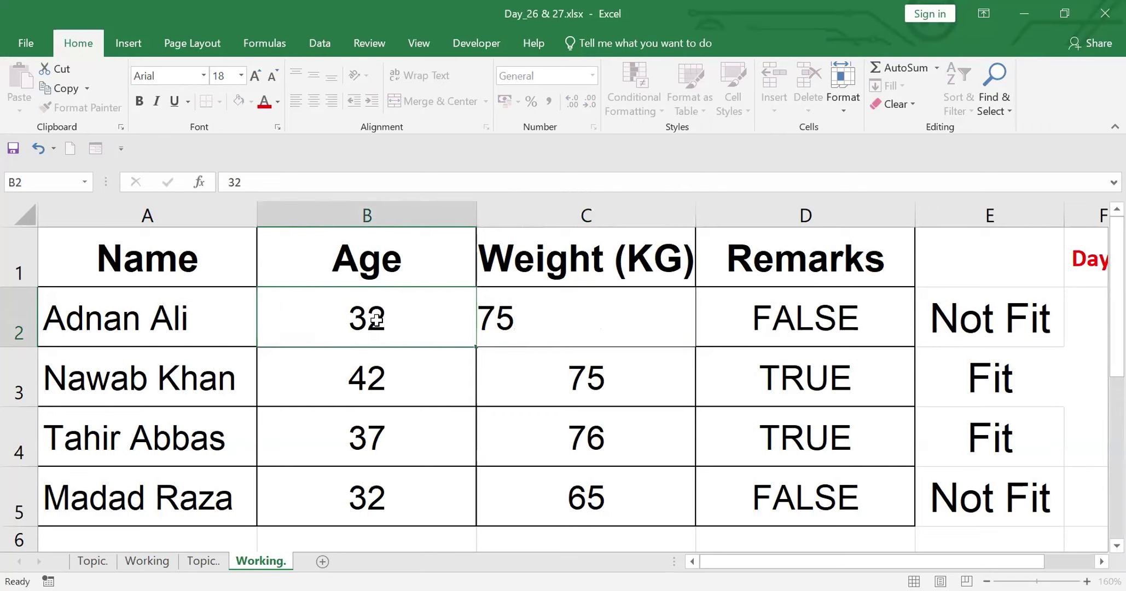
{"action": "type", "text": "35"}
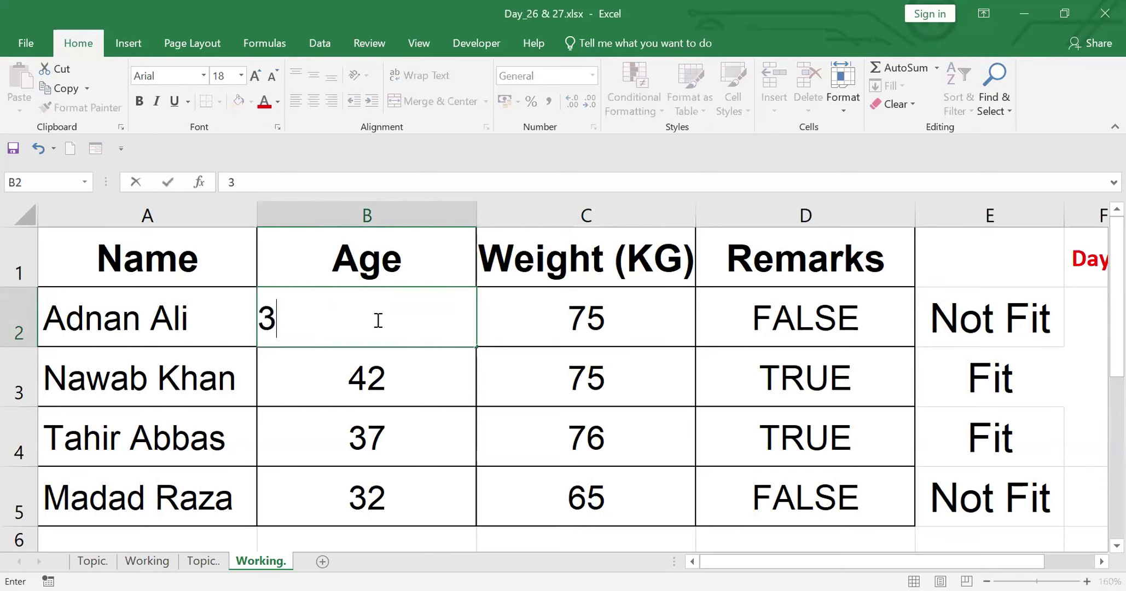
{"action": "left_click", "coordinate": [477, 405]}
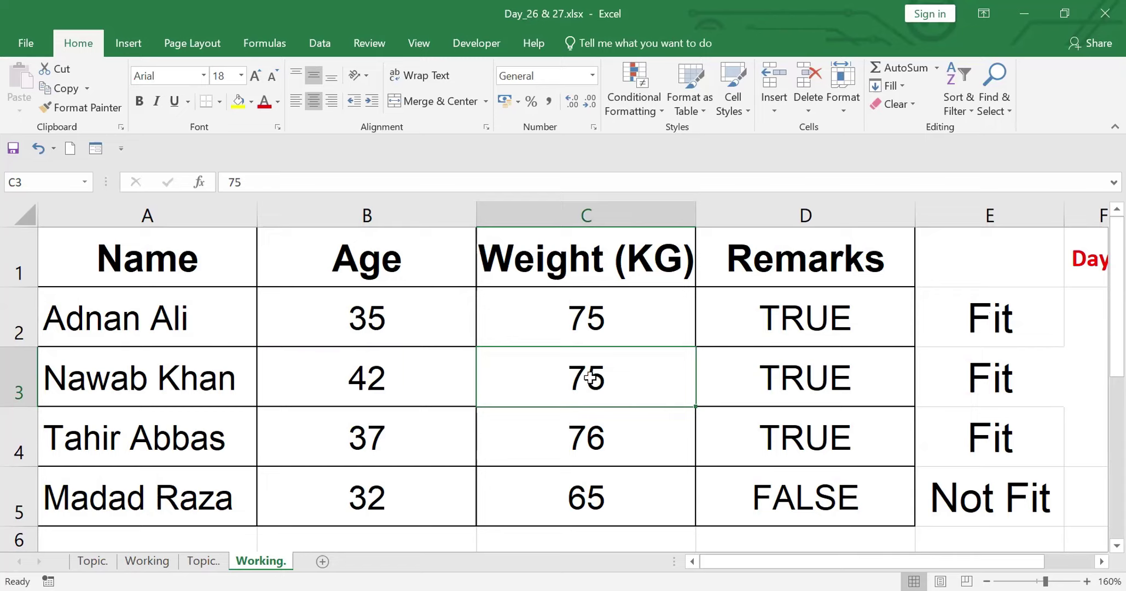
Step: Set the second person's weight in C3 to 65 and the third person's age in B4 to 31
{"action": "type", "text": "65"}
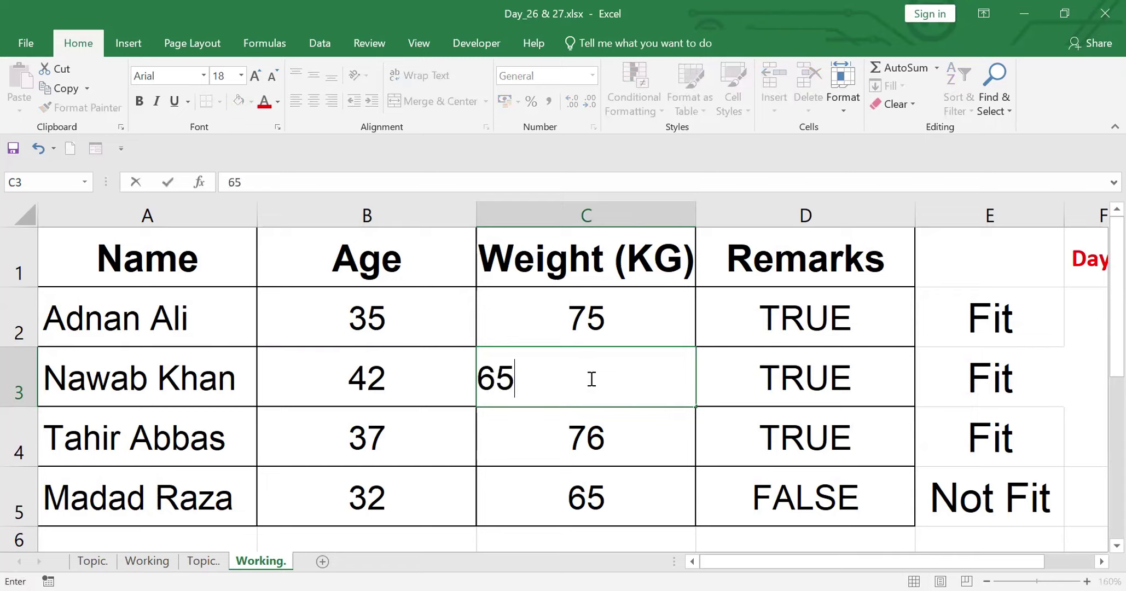
{"action": "left_click", "coordinate": [572, 472]}
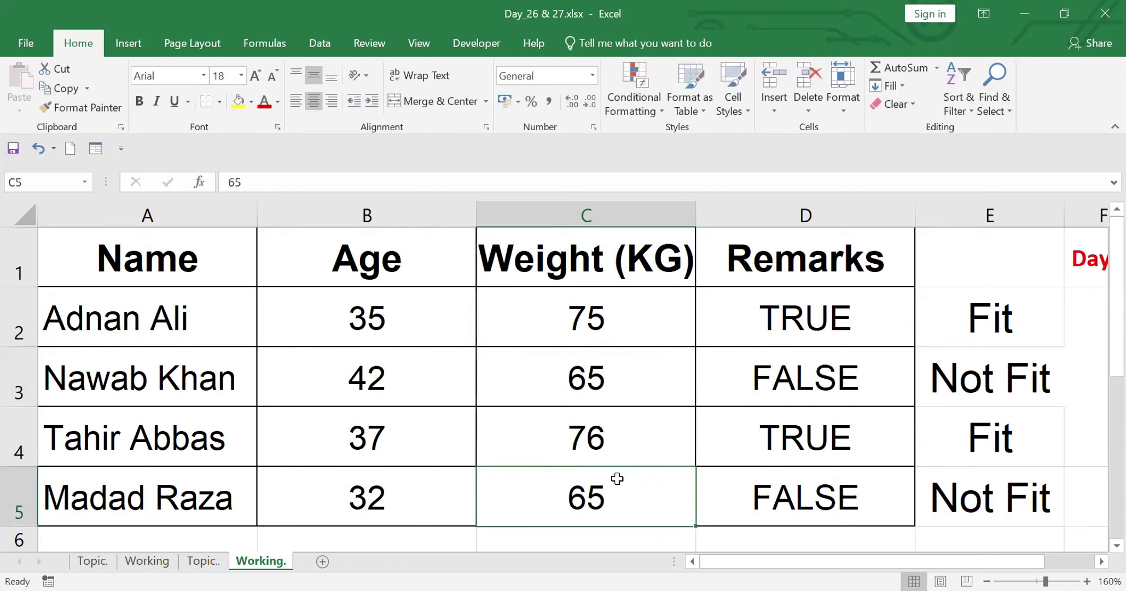
{"action": "left_click", "coordinate": [360, 431]}
{"action": "type", "text": "31"}
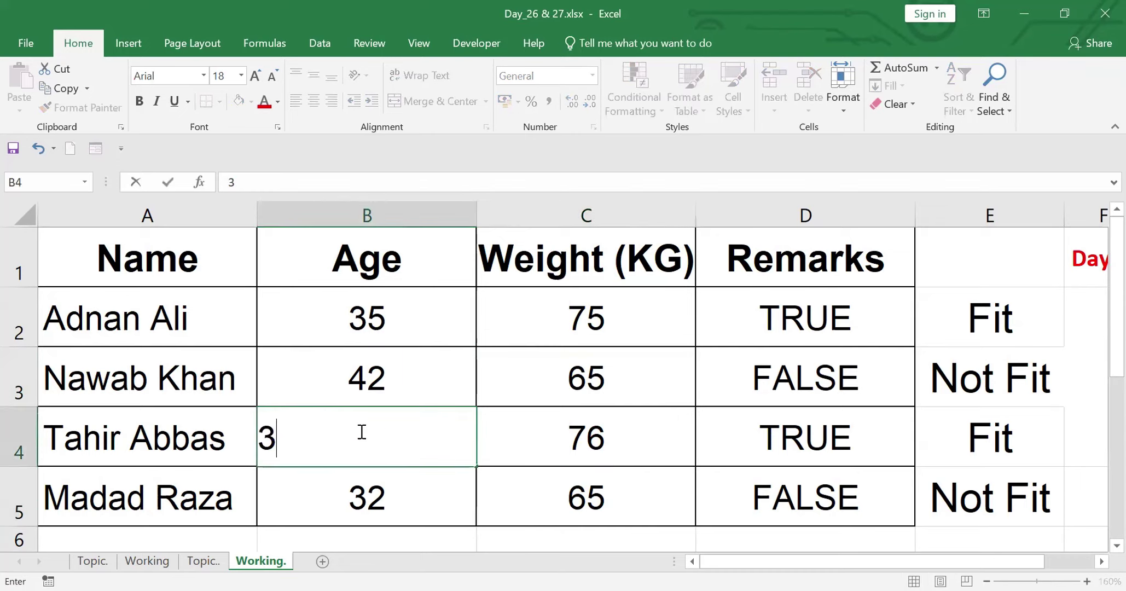
{"action": "left_click", "coordinate": [572, 528]}
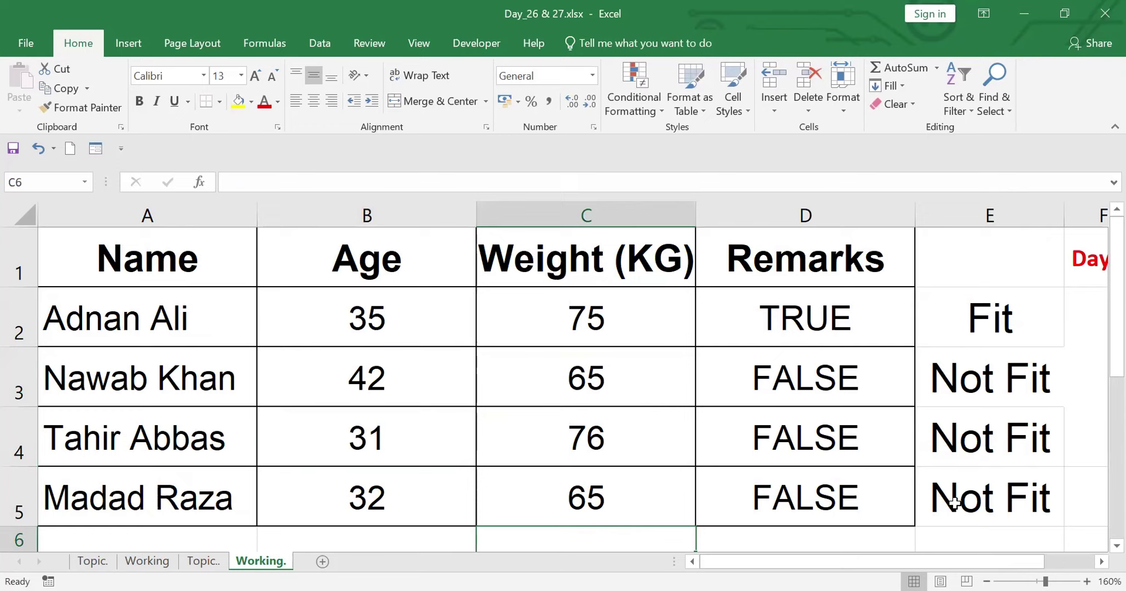
Step: Fill the first person's row, A2:E2, with the standard red color
{"action": "left_click", "coordinate": [977, 261]}
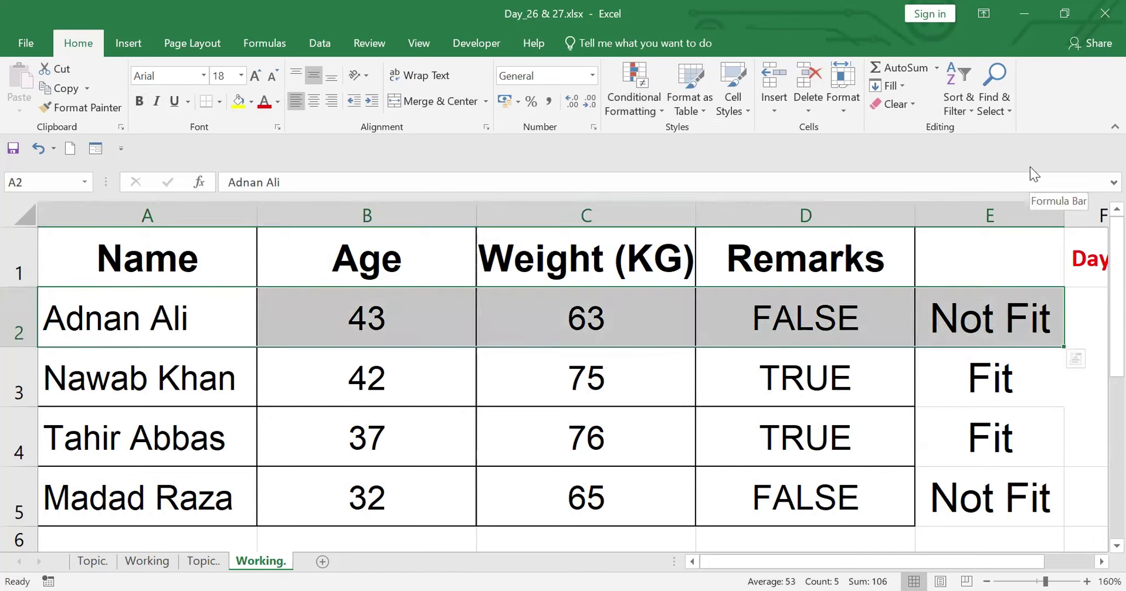
{"action": "left_click", "coordinate": [251, 102]}
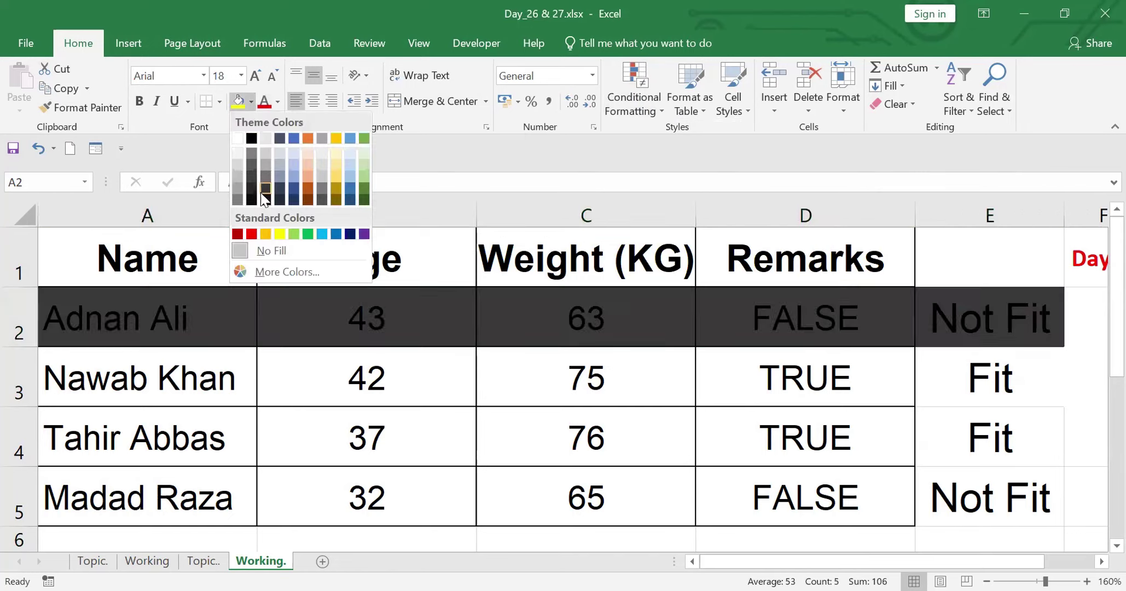
{"action": "left_click", "coordinate": [251, 234]}
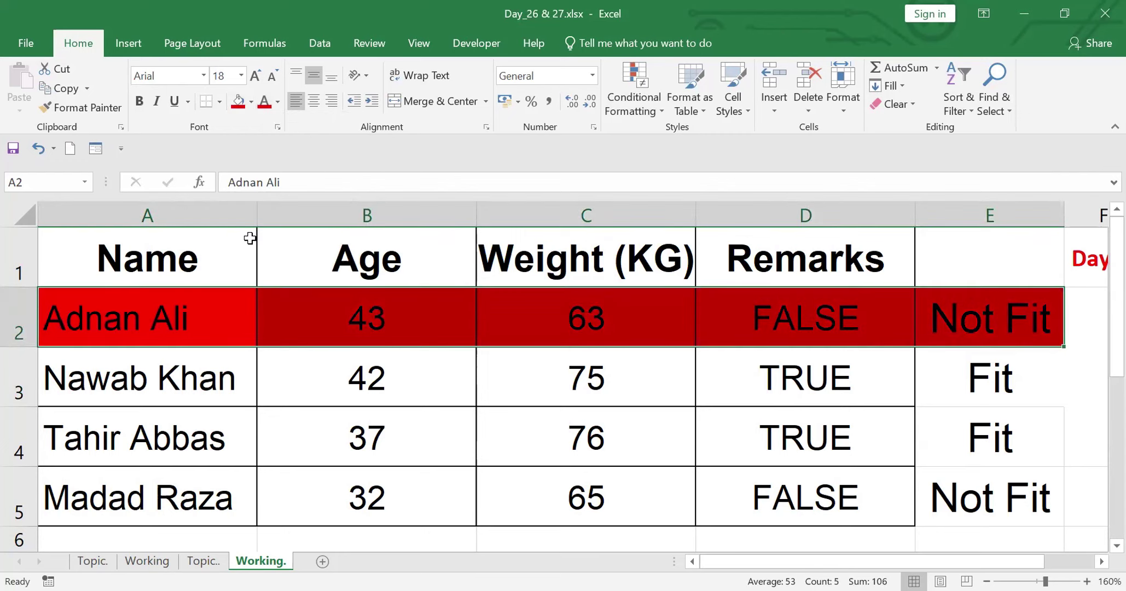
Step: Fill the remaining three people's rows, A3:E5, with the standard green color
{"action": "left_click", "coordinate": [82, 374]}
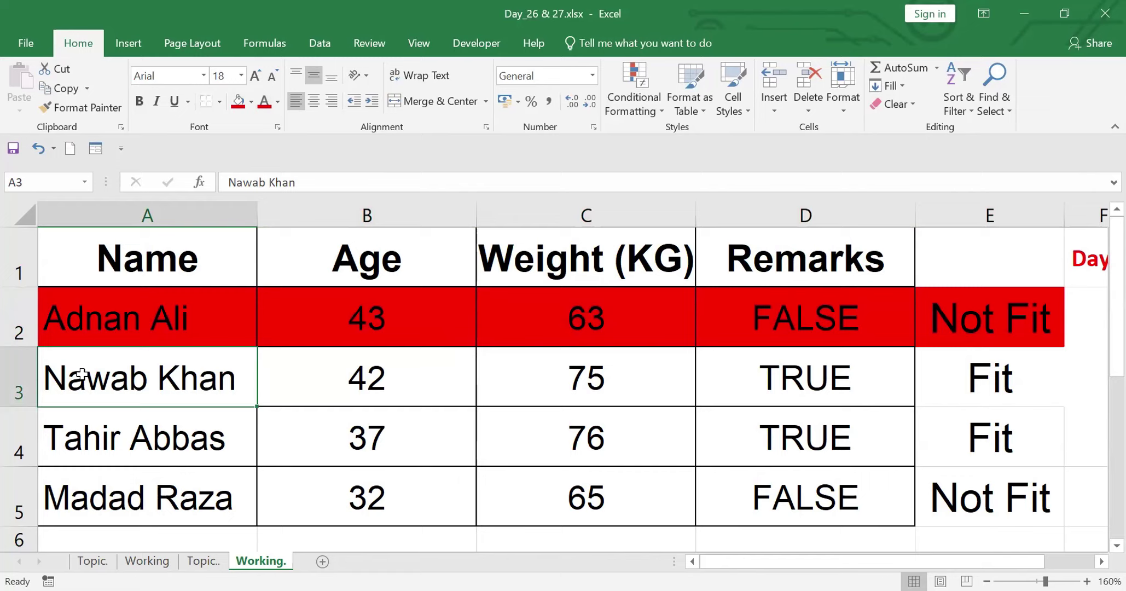
{"action": "key", "text": "shift+Down"}
{"action": "key", "text": "shift+Down"}
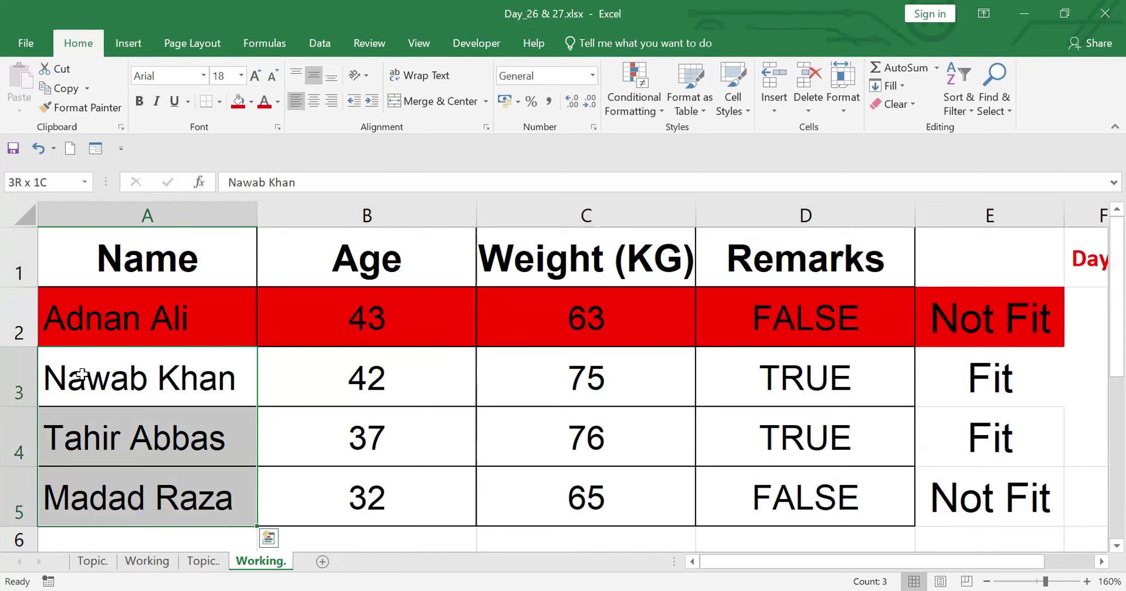
{"action": "key", "text": "ctrl+shift+Right"}
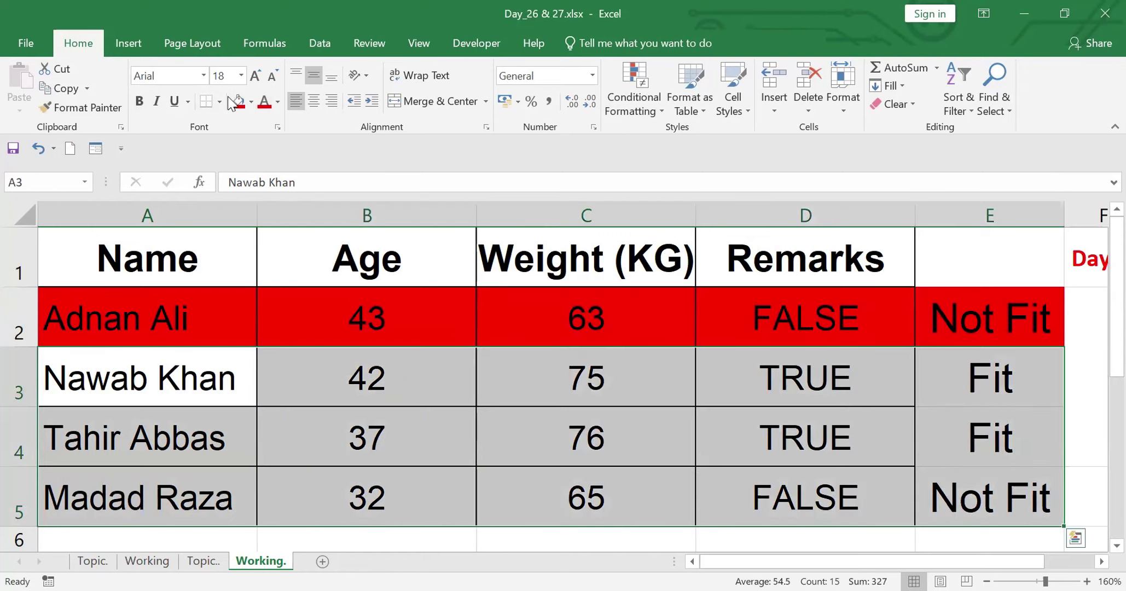
{"action": "left_click", "coordinate": [252, 102]}
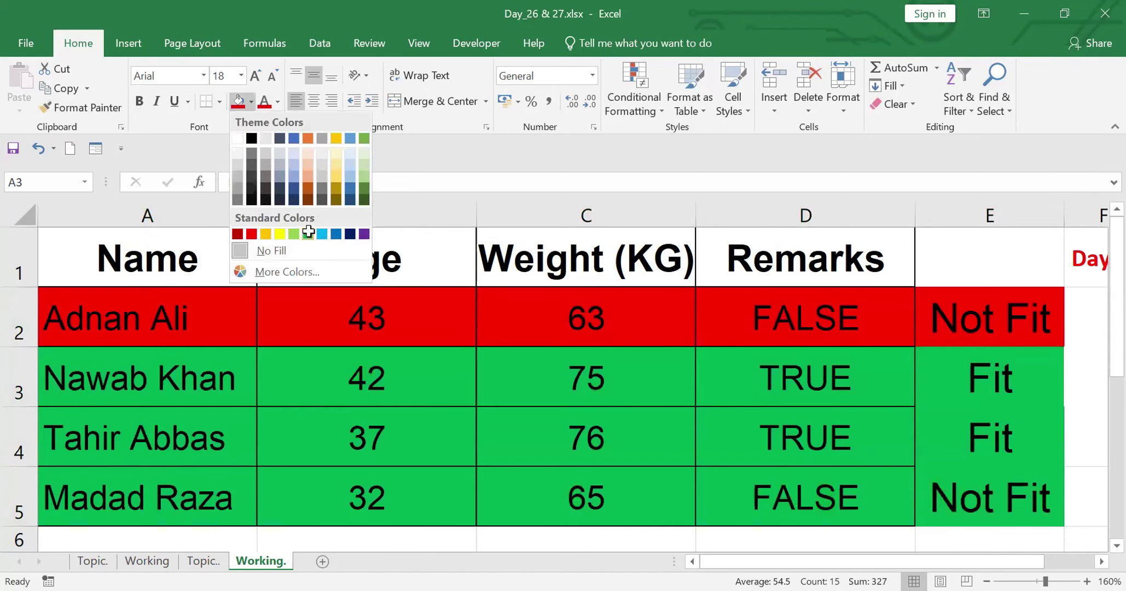
{"action": "left_click", "coordinate": [308, 234]}
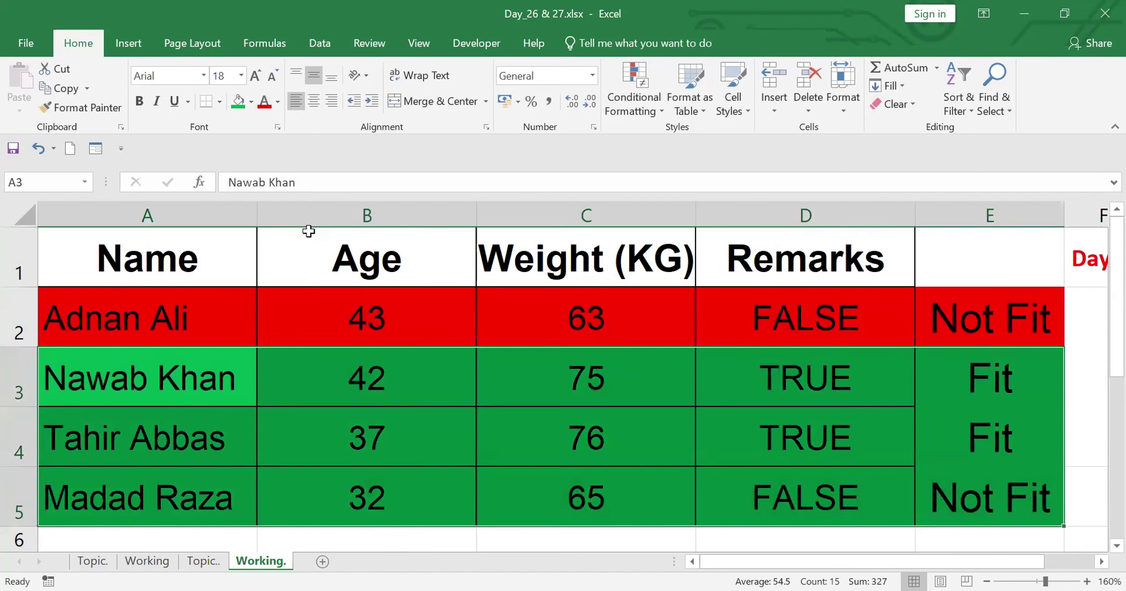